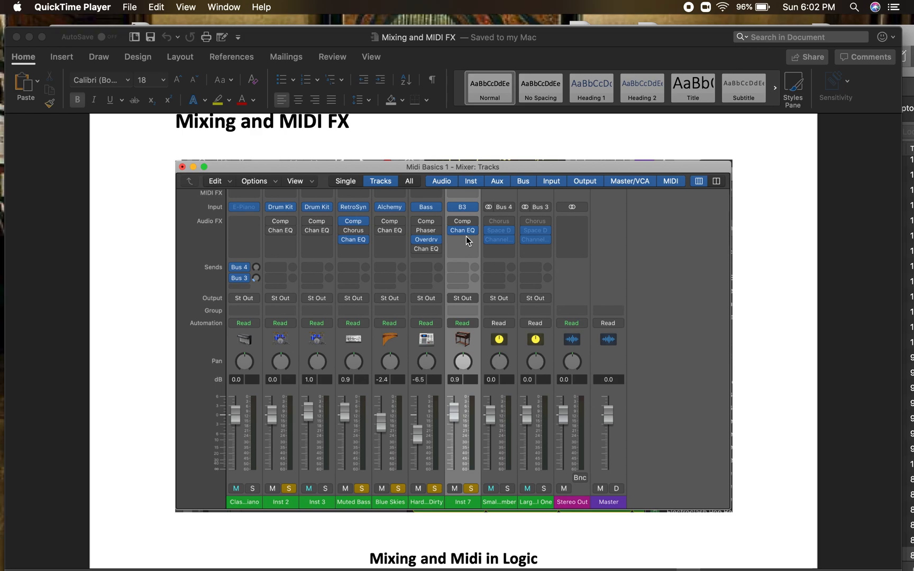
# Examine the mixer image and read instructions 1 and 2 on opening the mixer and balancing track levels.
pyautogui.scroll(-5, 466, 236)
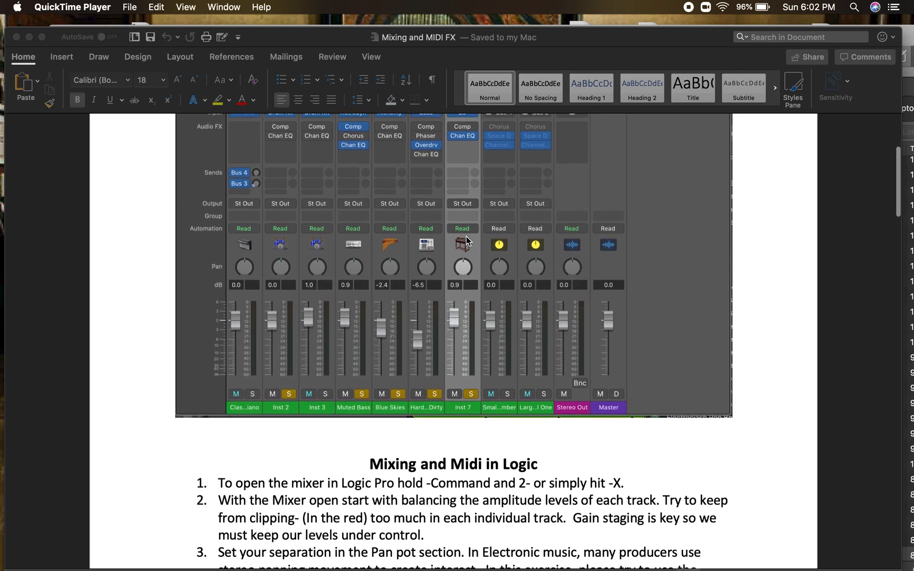
pyautogui.scroll(-8, 467, 239)
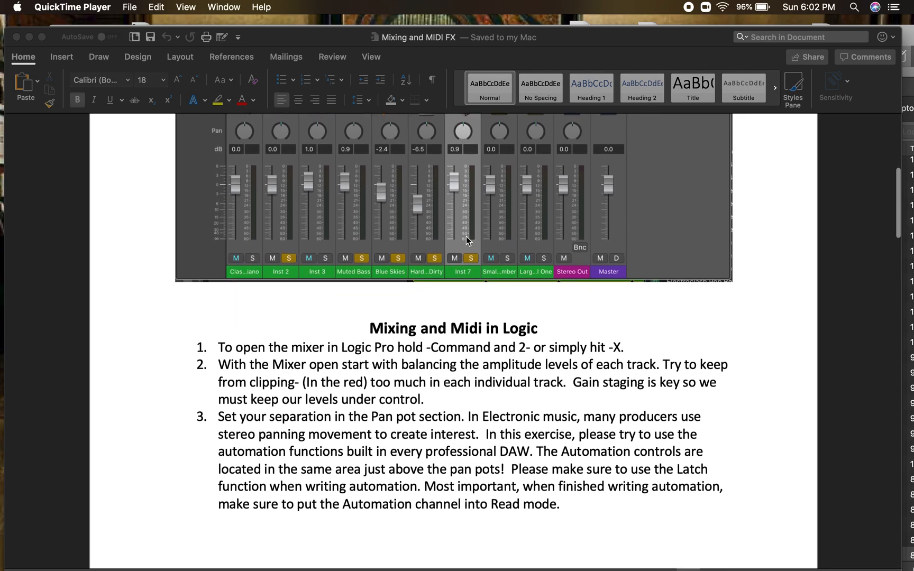
pyautogui.scroll(-1, 466, 236)
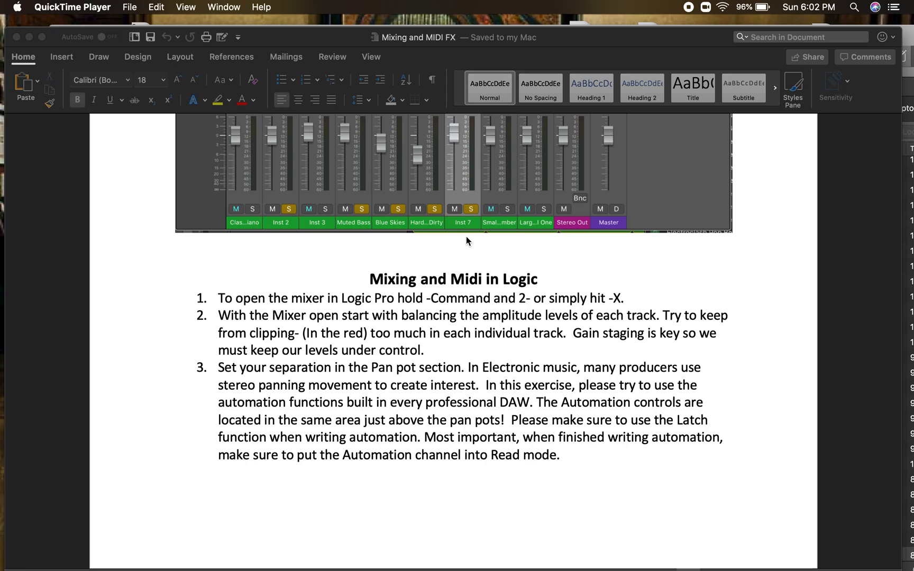
pyautogui.scroll(3, 467, 236)
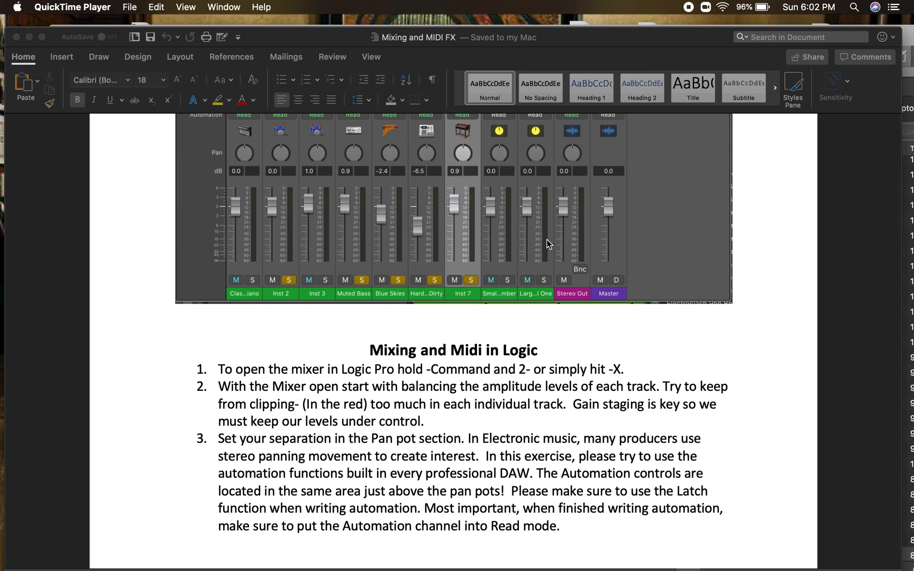
pyautogui.scroll(3, 534, 243)
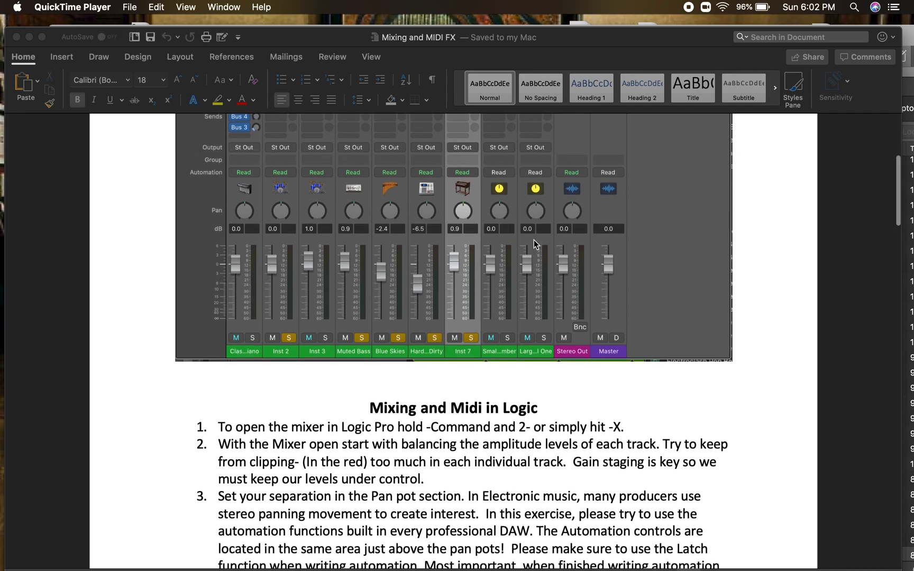
pyautogui.scroll(3, 535, 244)
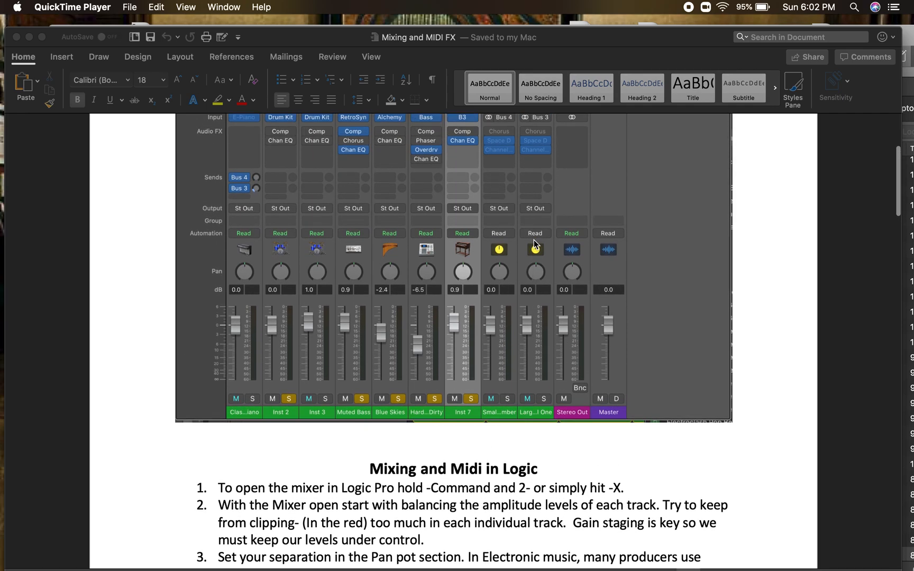
pyautogui.scroll(2, 534, 244)
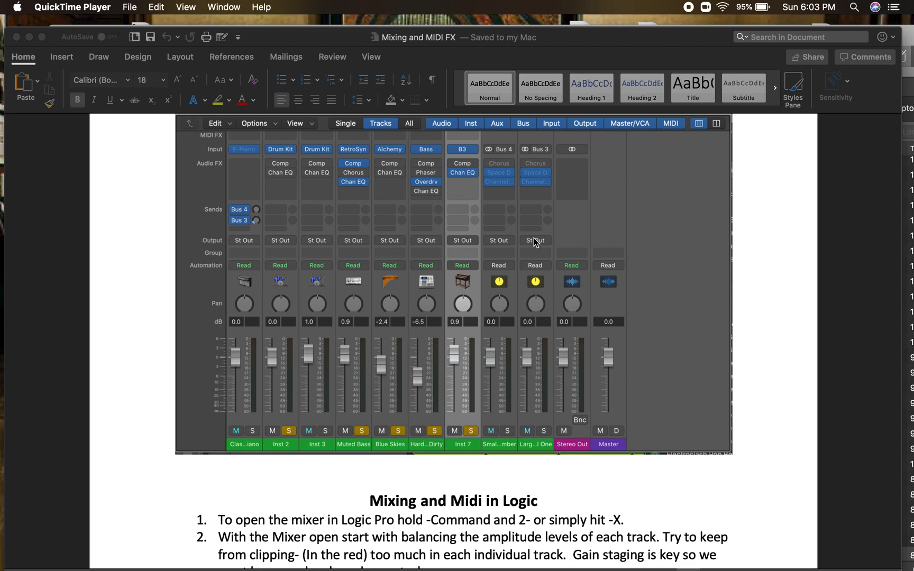
pyautogui.scroll(-5, 600, 254)
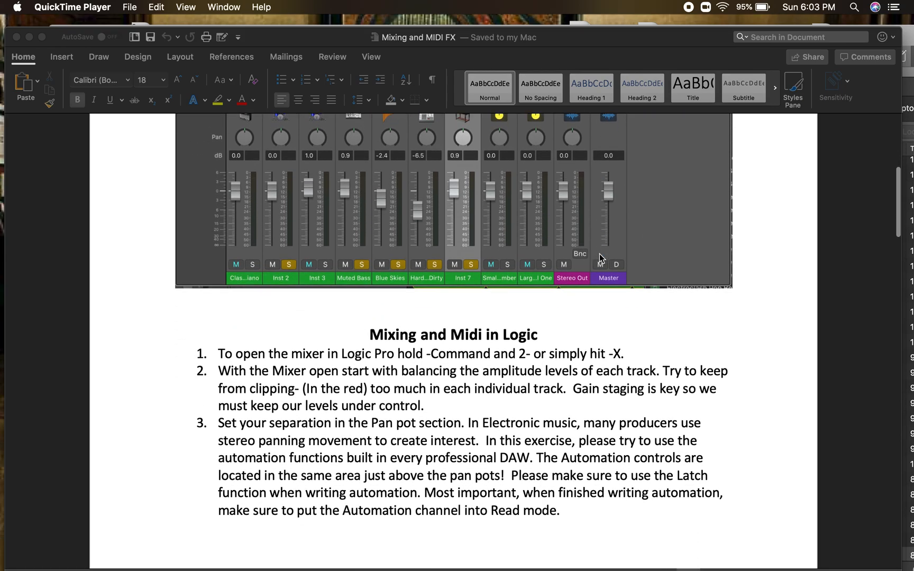
pyautogui.scroll(-1, 599, 255)
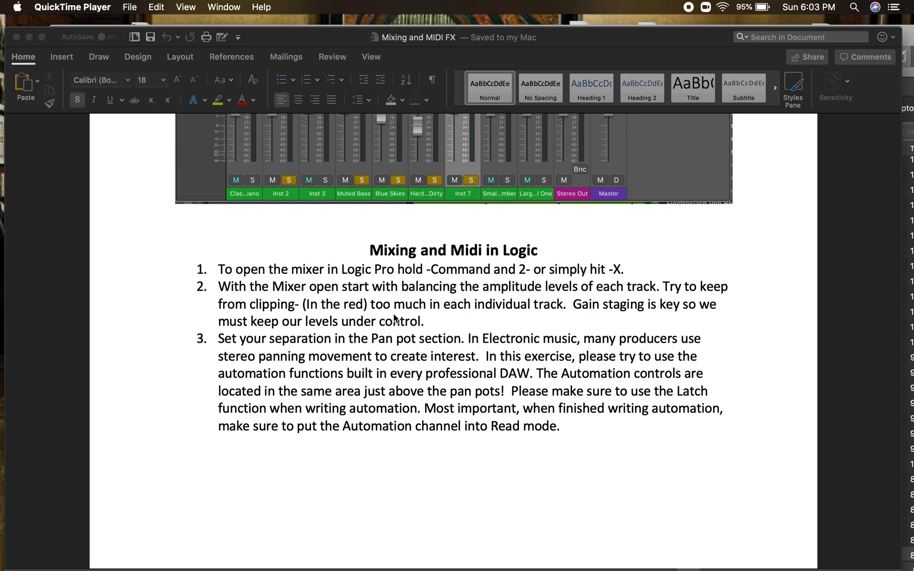
# Read instruction 3 on panning and automation while comparing it with the pan and automation rows in the mixer image.
pyautogui.scroll(5, 331, 264)
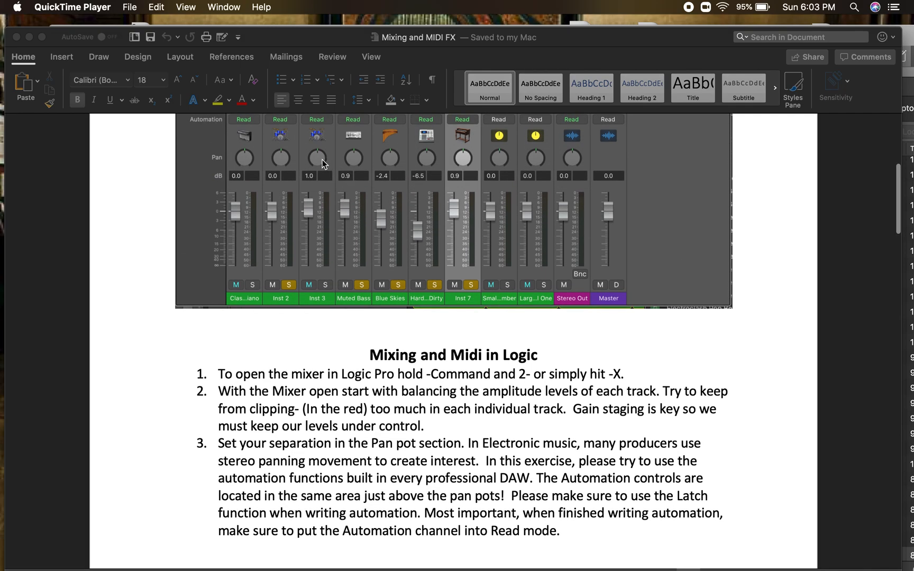
pyautogui.scroll(4, 367, 195)
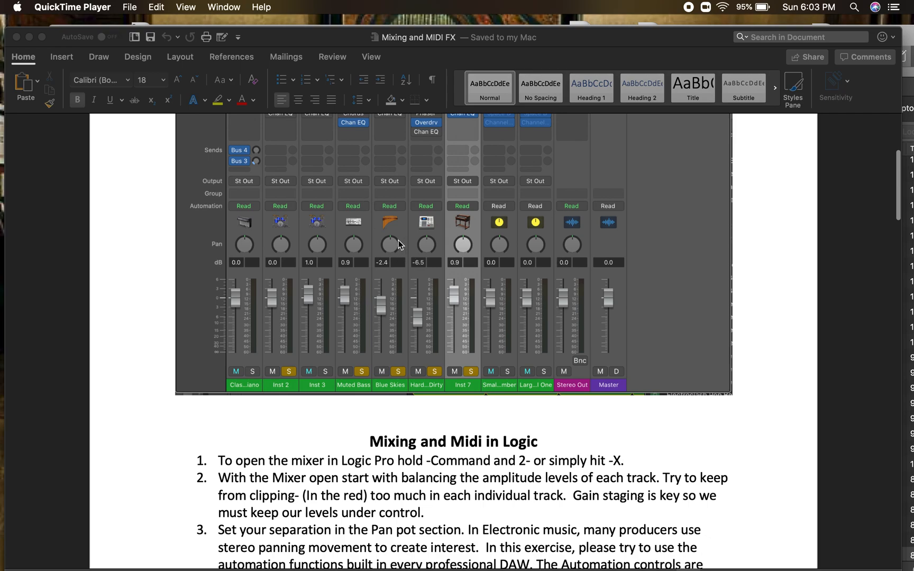
pyautogui.scroll(-5, 398, 244)
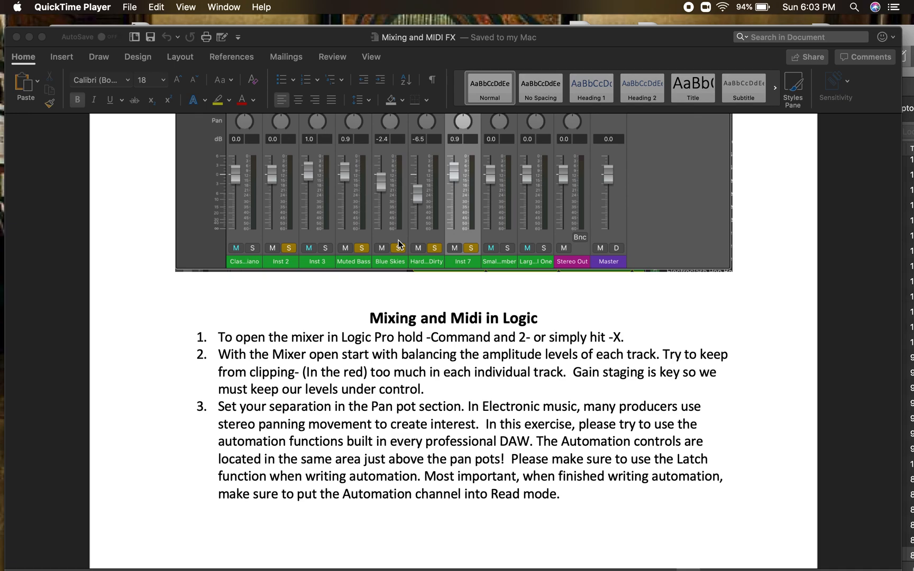
pyautogui.scroll(3, 398, 240)
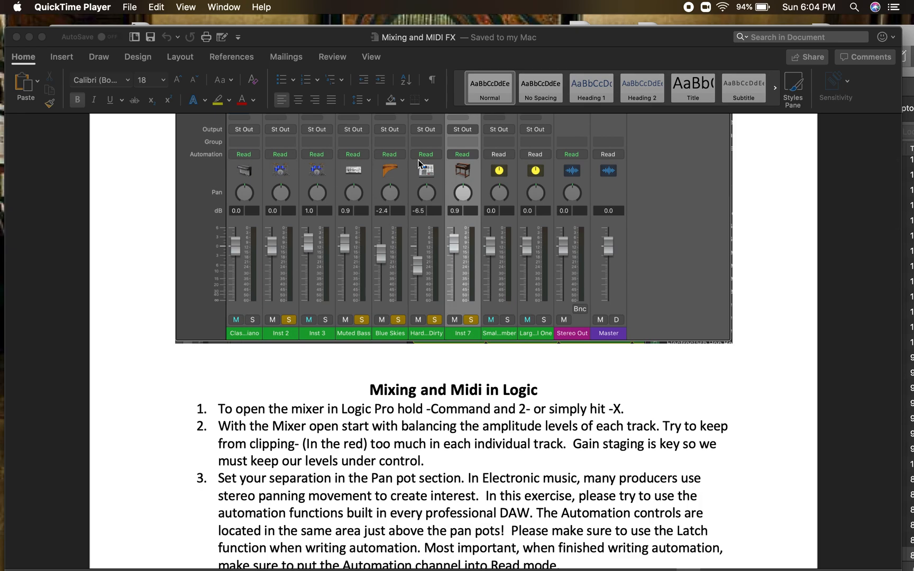
pyautogui.scroll(-2, 476, 284)
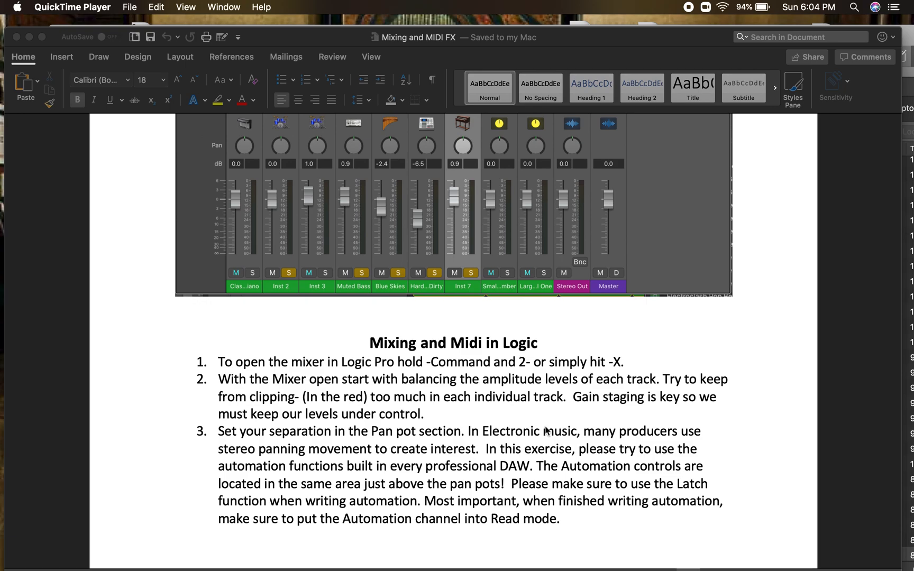
# View the Latch automation channel strip image and read instruction 4 with its MIDI FX plug-in list.
pyautogui.scroll(-10, 547, 431)
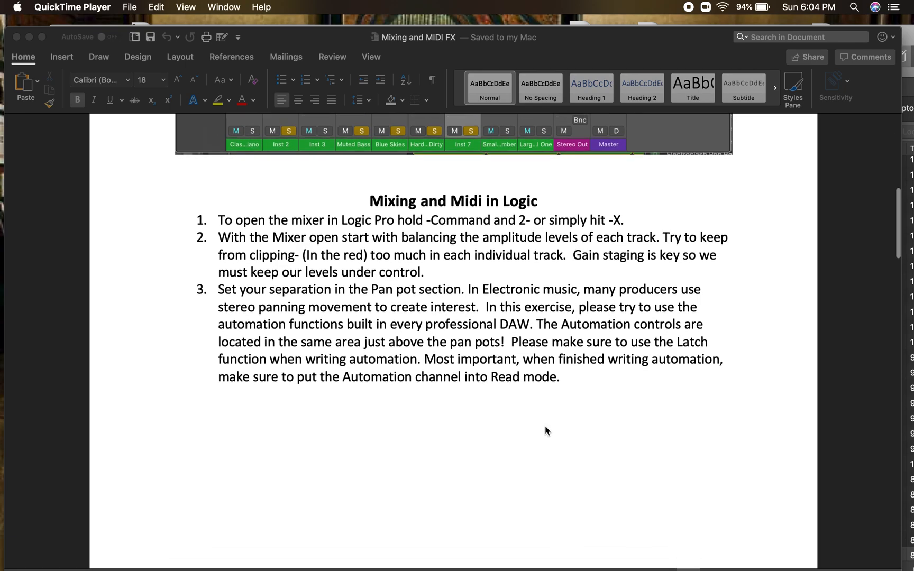
pyautogui.scroll(-5, 545, 431)
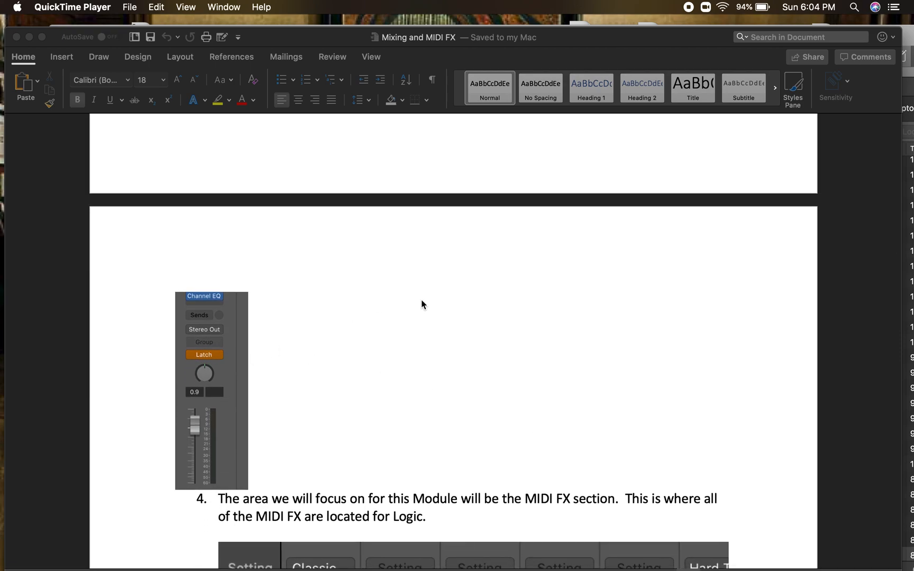
pyautogui.scroll(-2, 422, 305)
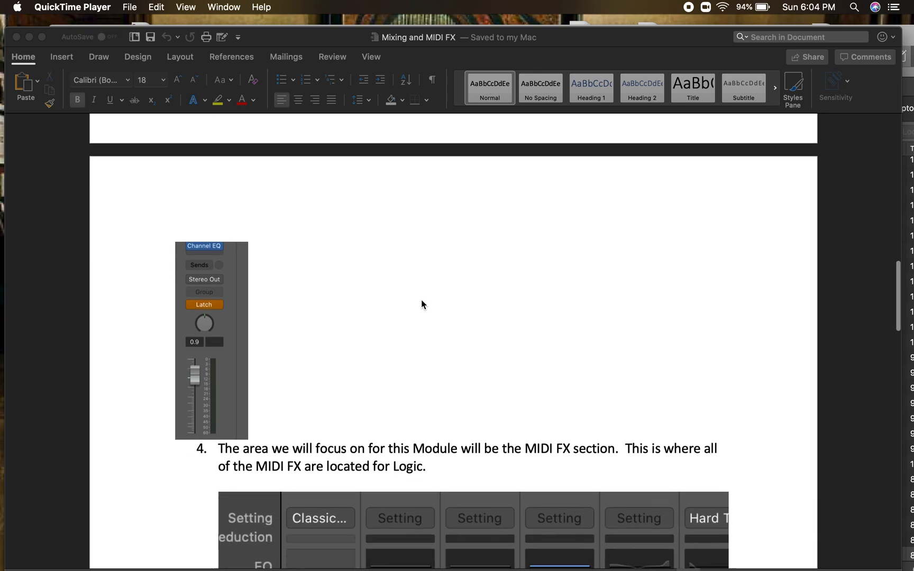
pyautogui.scroll(-5, 422, 300)
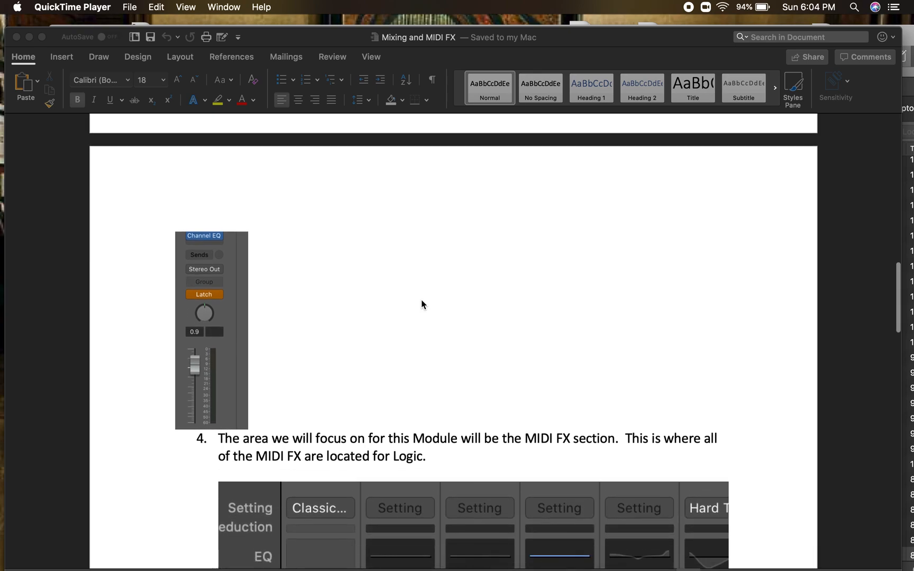
pyautogui.scroll(-2, 421, 299)
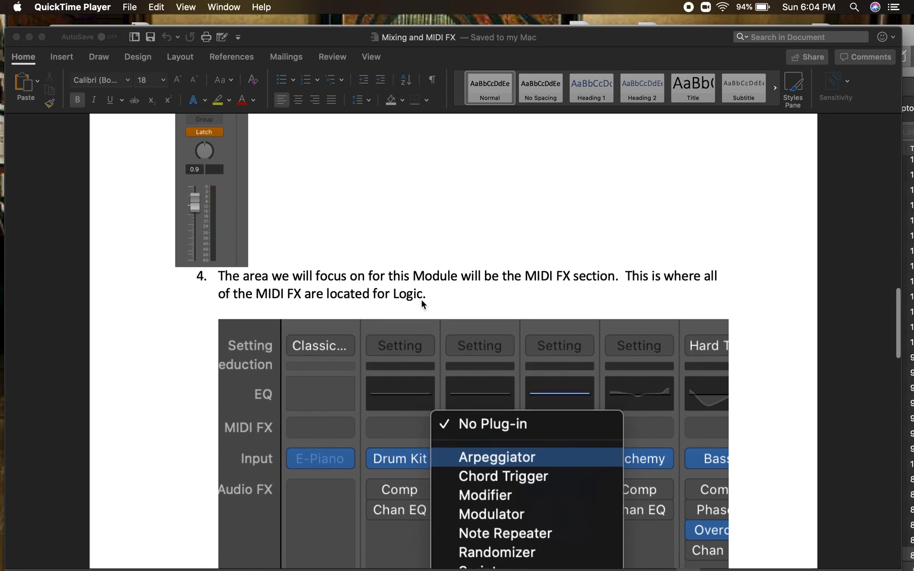
pyautogui.scroll(-6, 421, 299)
pyautogui.scroll(1, 423, 304)
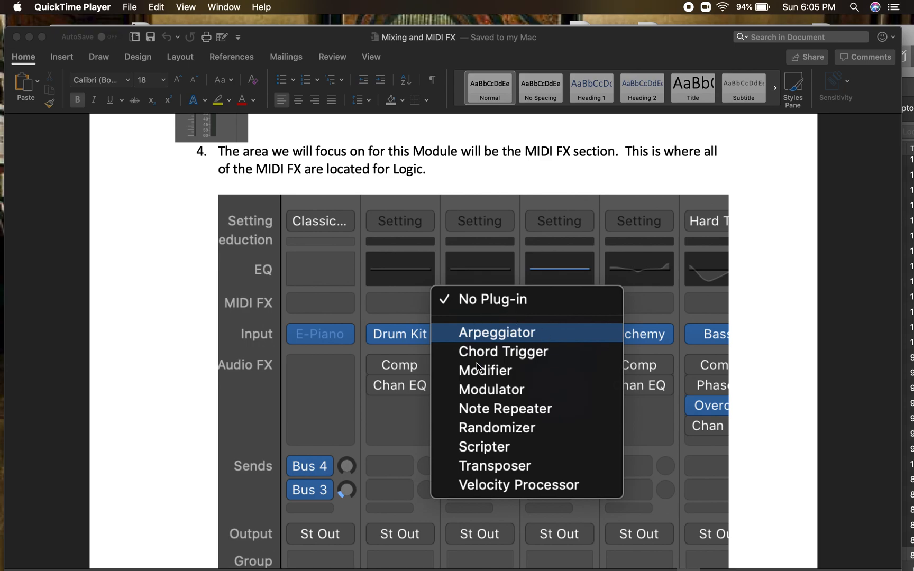
# Read instruction 5 on adding plug-ins and MIDI FX, including its bold note about minimum FX usage.
pyautogui.scroll(-5, 514, 333)
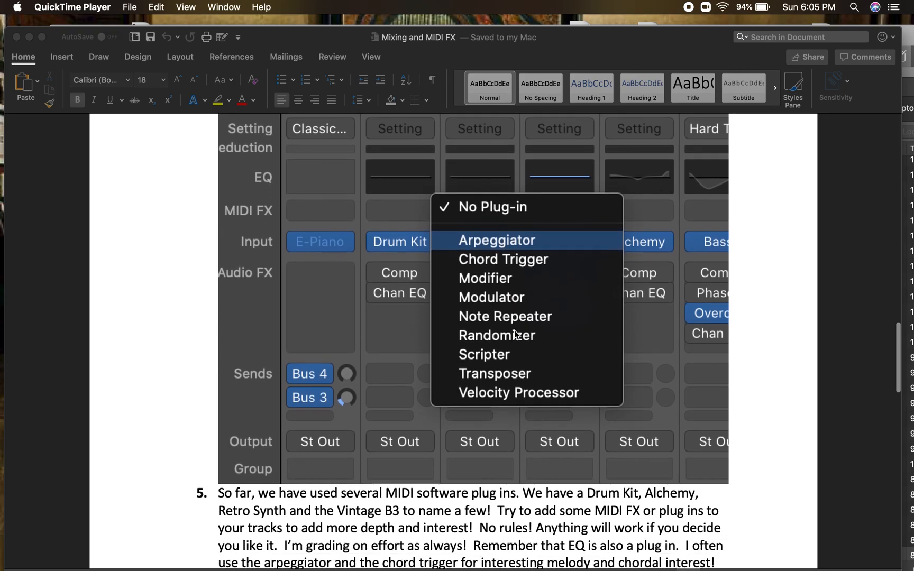
pyautogui.scroll(-2, 515, 330)
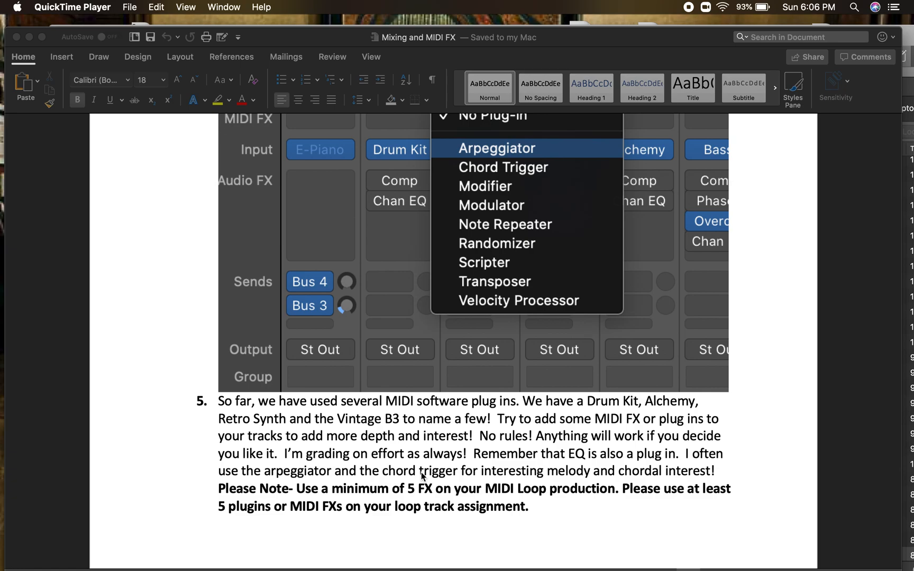
pyautogui.scroll(-3, 460, 458)
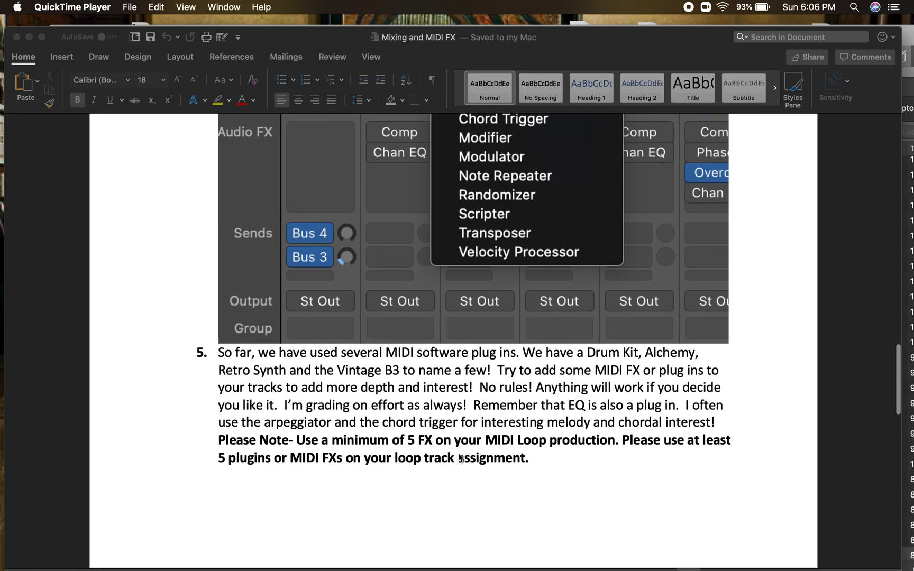
pyautogui.scroll(-1, 387, 439)
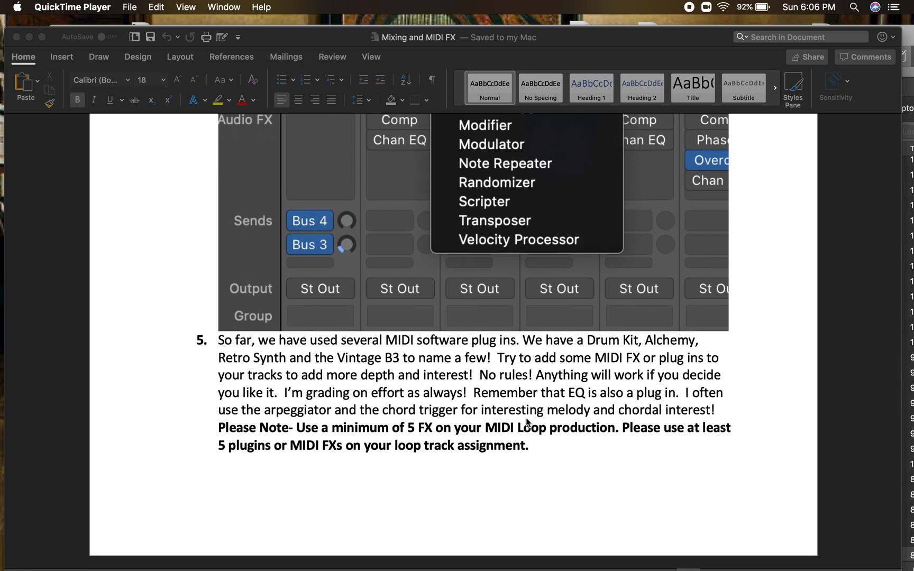
pyautogui.scroll(6, 526, 421)
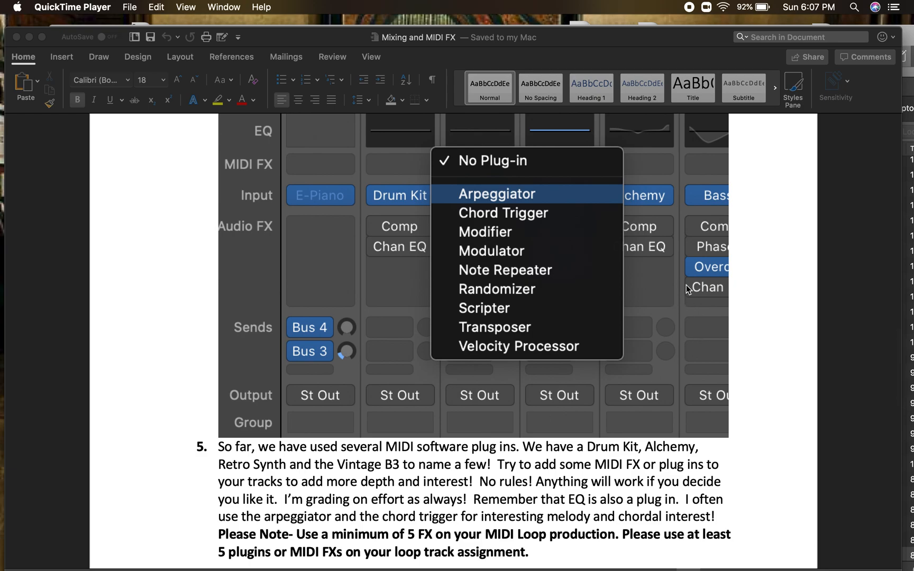
pyautogui.scroll(-3, 687, 288)
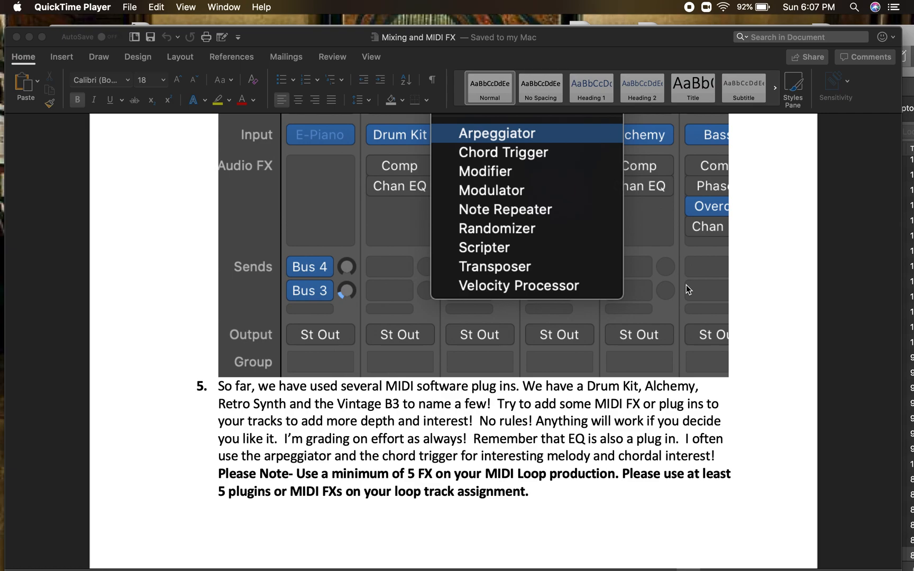
pyautogui.scroll(-2, 686, 285)
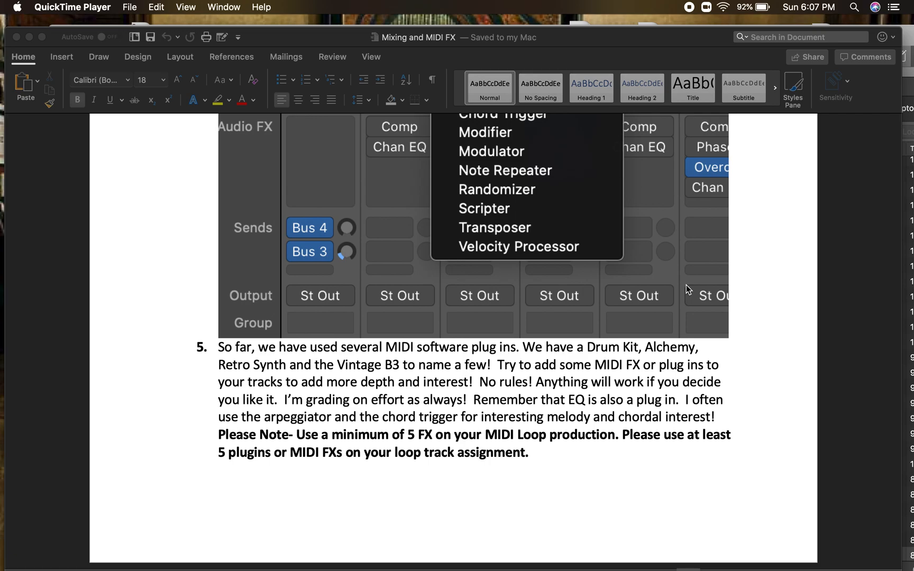
# Revisit the mixer image at the document's start and read instructions 6 and 7 on rebalancing levels and bouncing an MP3.
pyautogui.scroll(-1, 686, 285)
pyautogui.scroll(-3, 686, 285)
pyautogui.scroll(-8, 686, 289)
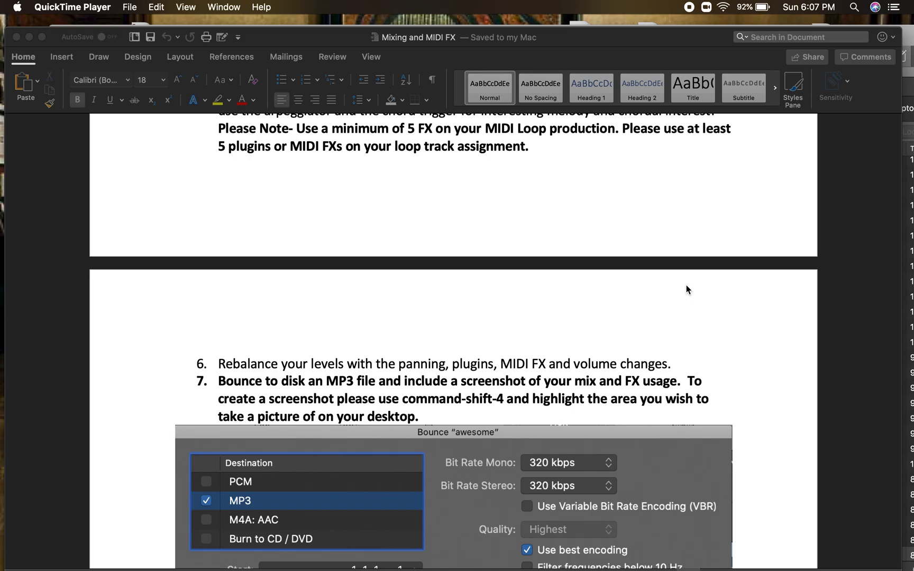
pyautogui.scroll(15, 690, 261)
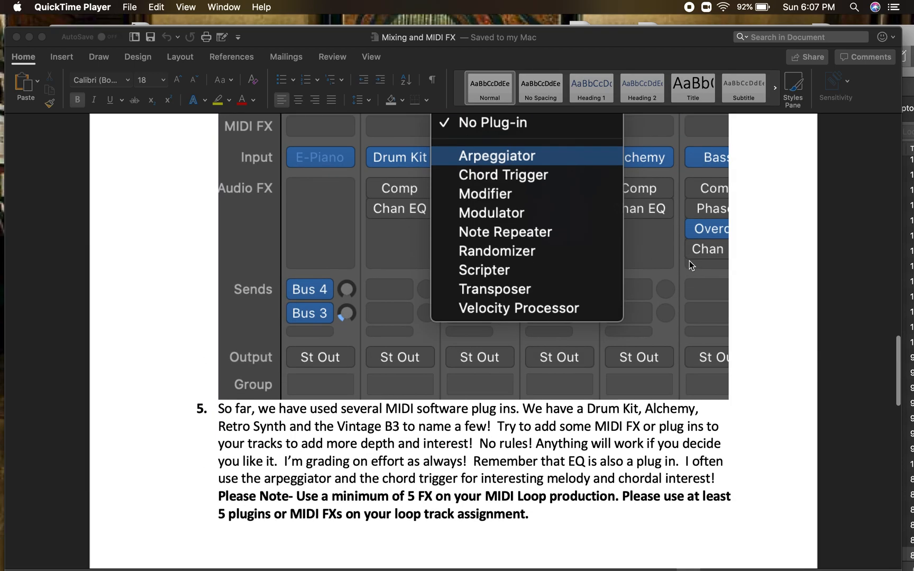
pyautogui.scroll(15, 689, 261)
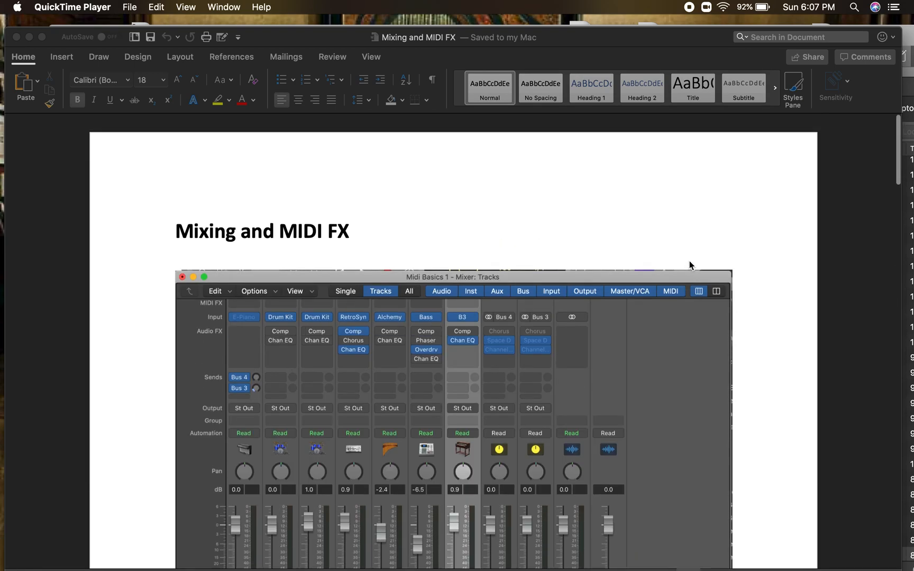
pyautogui.scroll(-3, 689, 261)
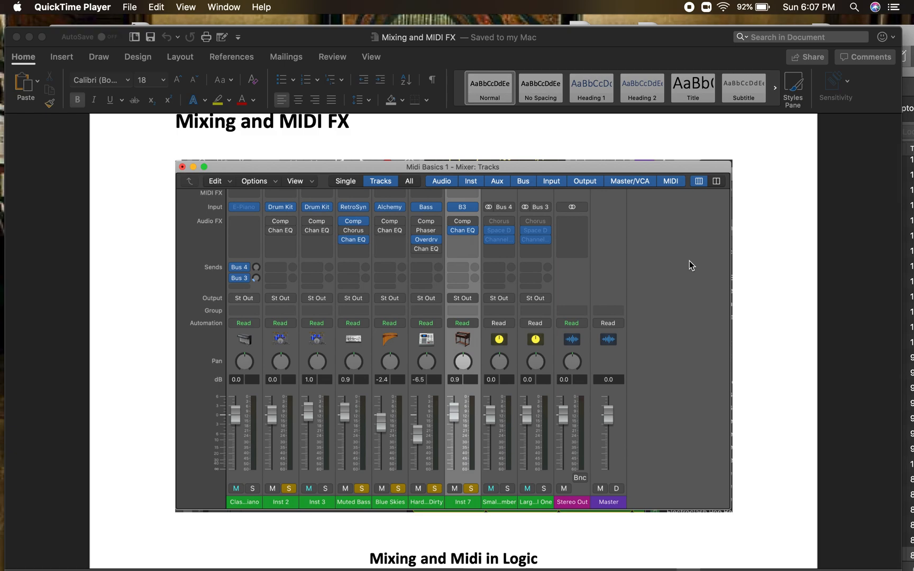
pyautogui.scroll(-15, 689, 261)
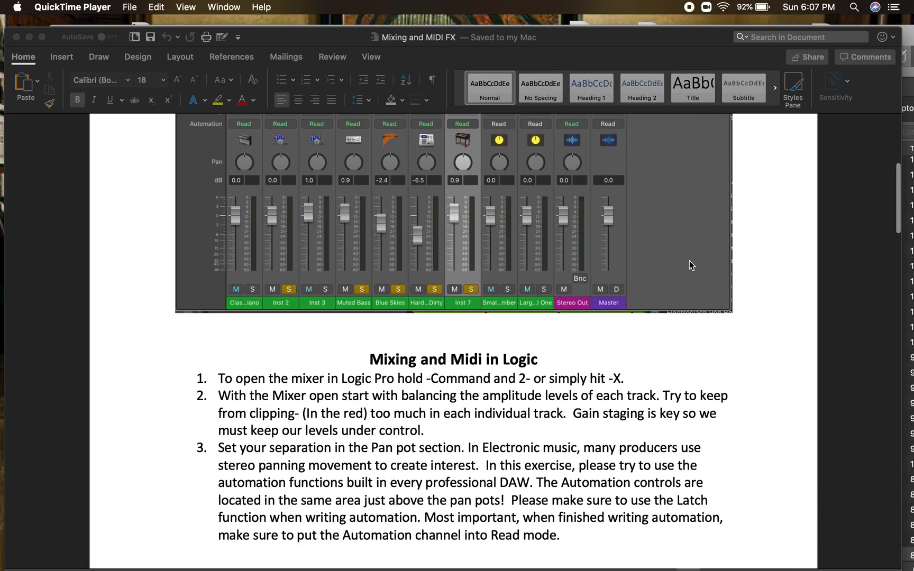
pyautogui.scroll(-15, 689, 261)
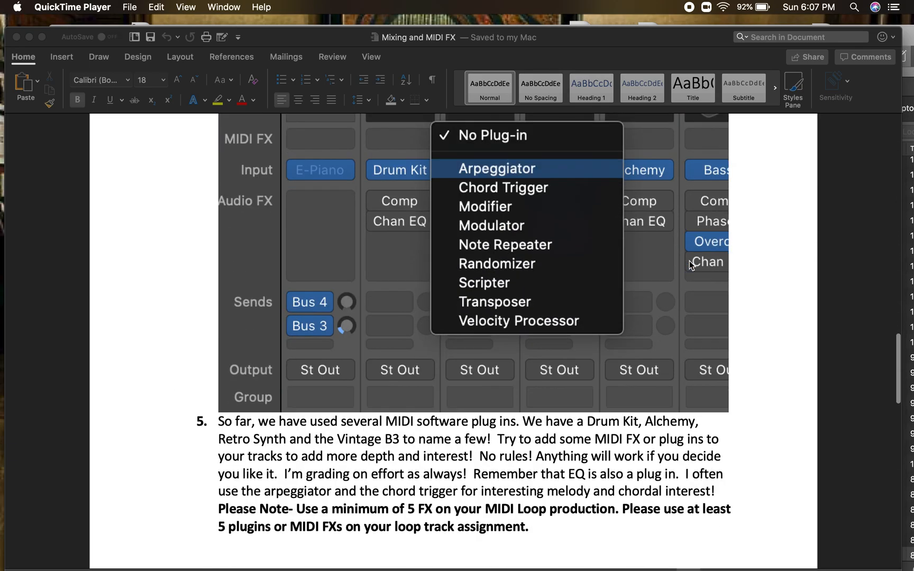
pyautogui.scroll(-10, 689, 261)
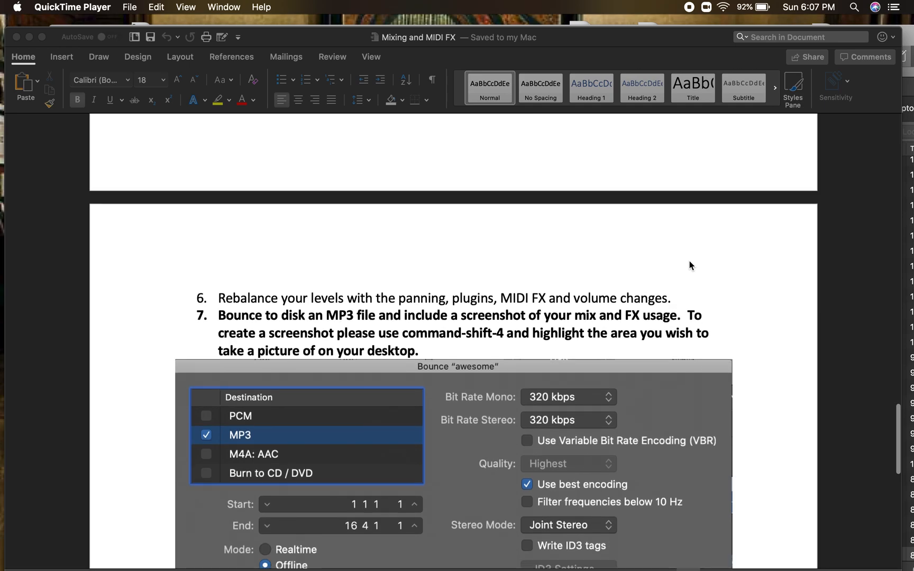
pyautogui.scroll(-3, 689, 264)
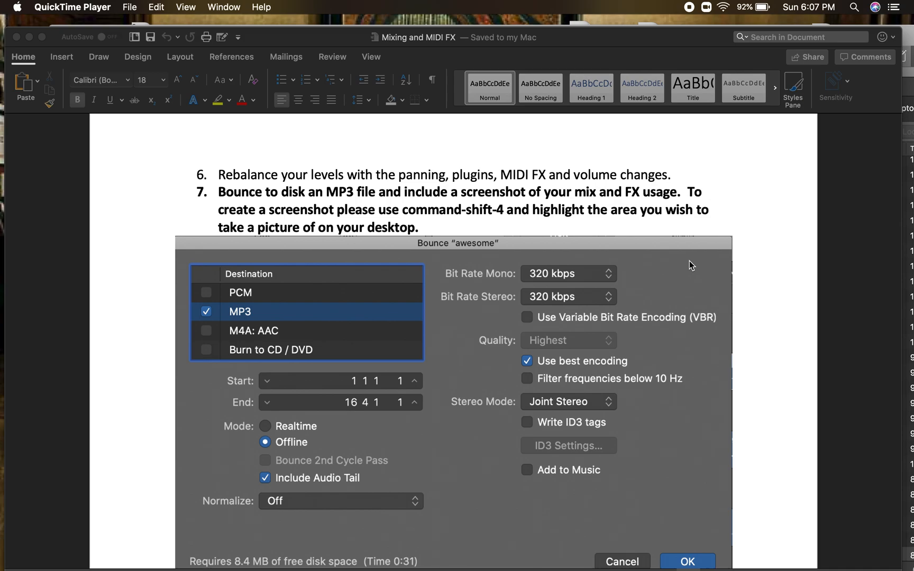
# View the full MP3 bounce settings image below instruction 7 and switch to the Midi Basics 1 project in Logic Pro.
pyautogui.scroll(-5, 690, 263)
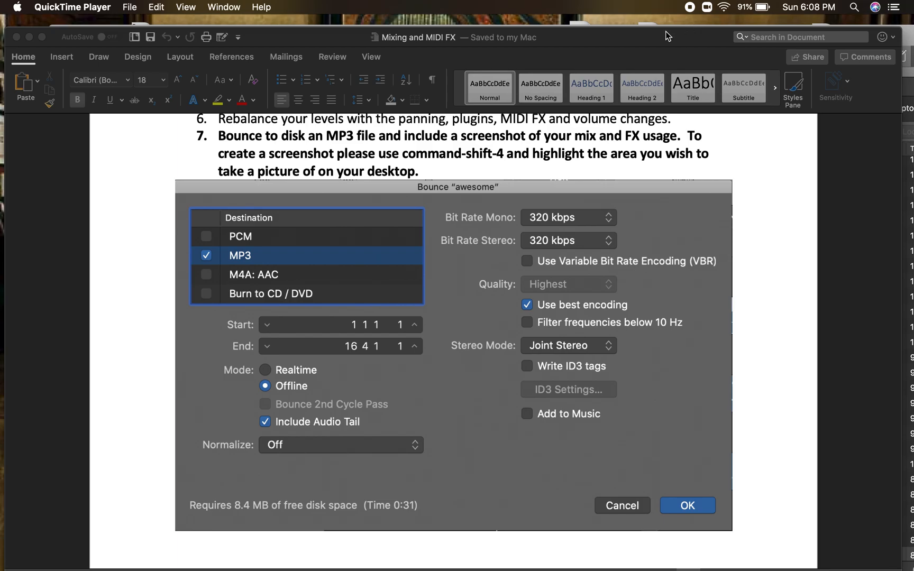
pyautogui.moveTo(665, 32); pyautogui.dragTo(671, 77)
pyautogui.moveTo(677, 37); pyautogui.dragTo(635, 25)
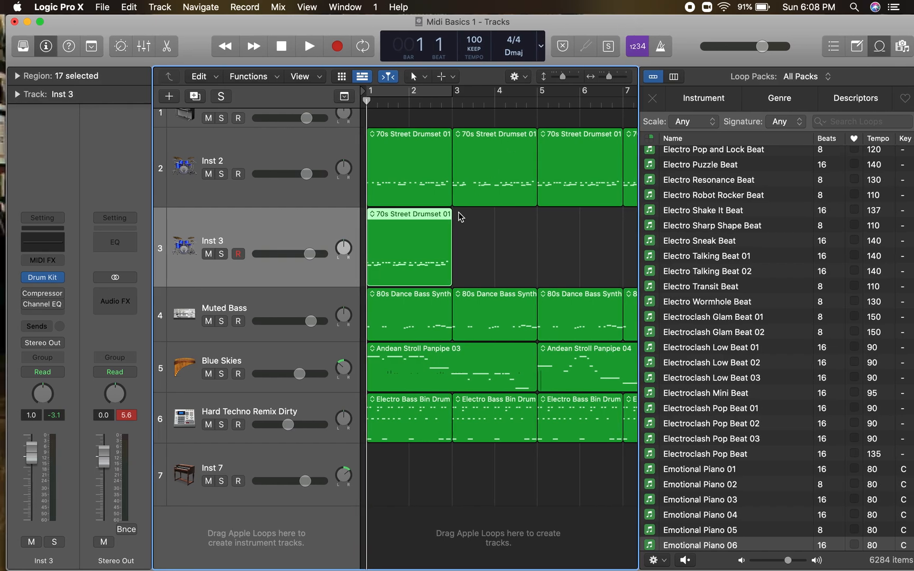
# Solo the Inst 2 drum track and play it with cycle playback spanning the song from bar 1.
pyautogui.scroll(1, 457, 214)
pyautogui.click(259, 166)
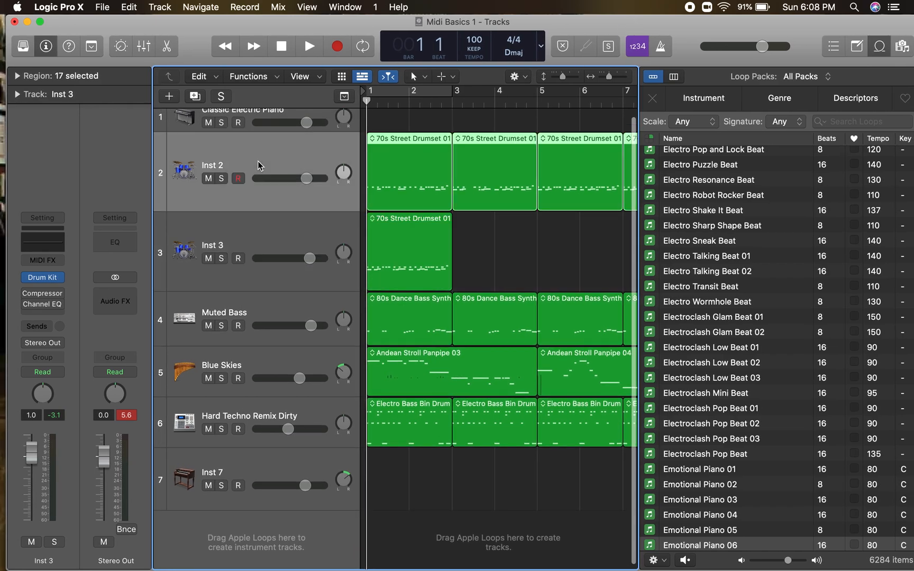
pyautogui.click(222, 180)
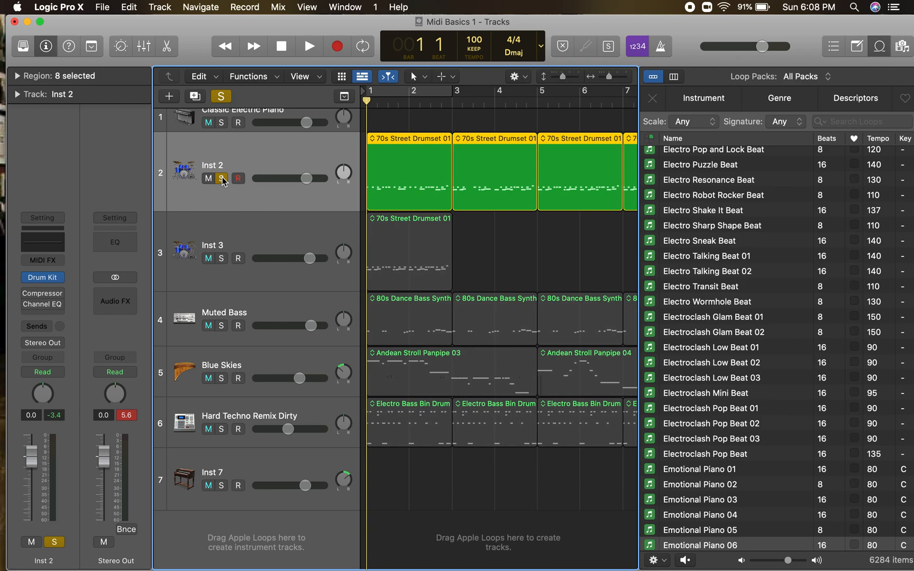
pyautogui.press('space')
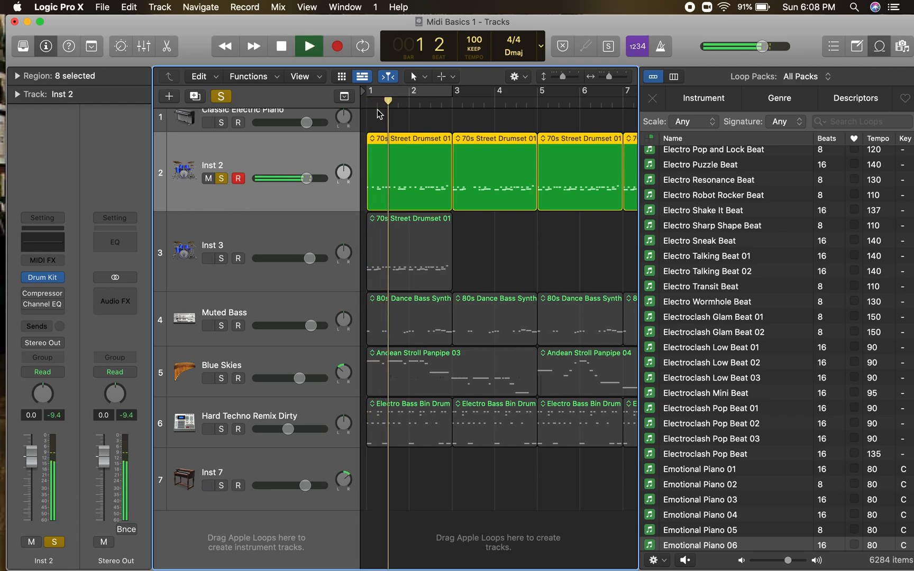
pyautogui.moveTo(378, 99); pyautogui.dragTo(480, 122)
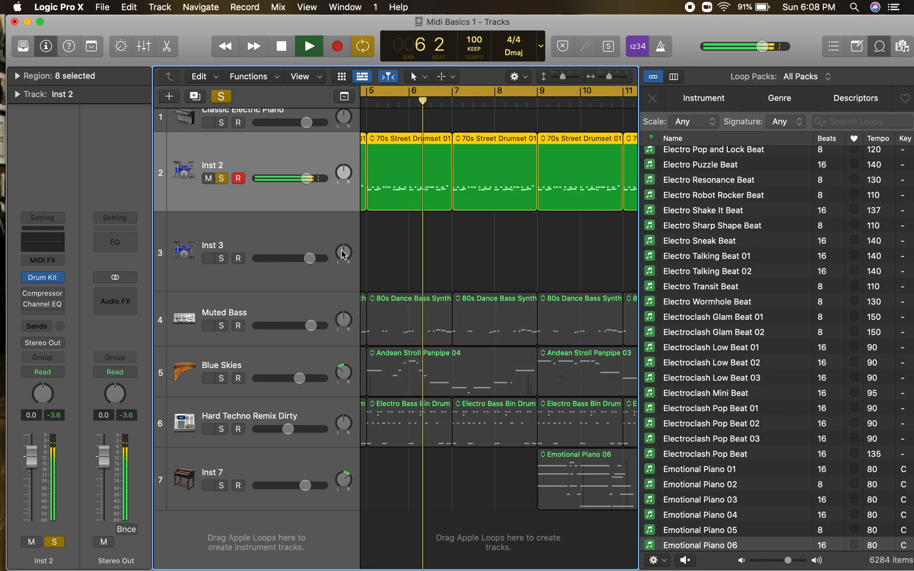
# In Inst 2's Drum Kit Designer, swap the kick to SoCal 3, with Tune at -67 cent and Gain at +3 dB.
pyautogui.click(42, 277)
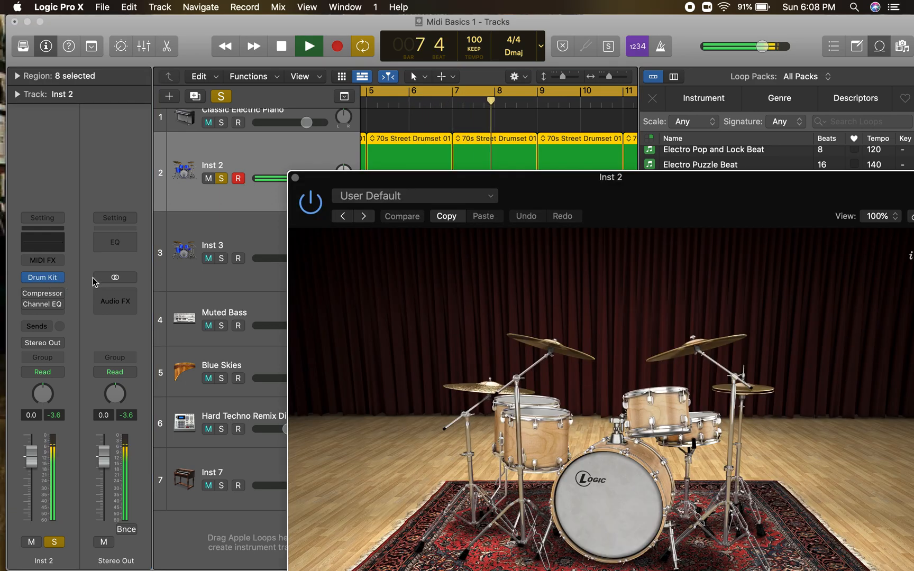
pyautogui.moveTo(647, 202); pyautogui.dragTo(419, 89)
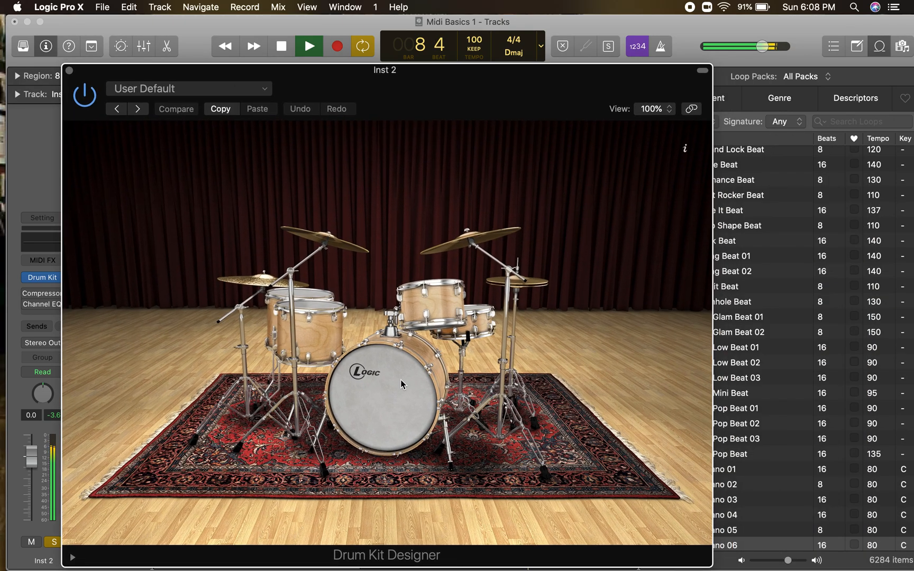
pyautogui.click(392, 392)
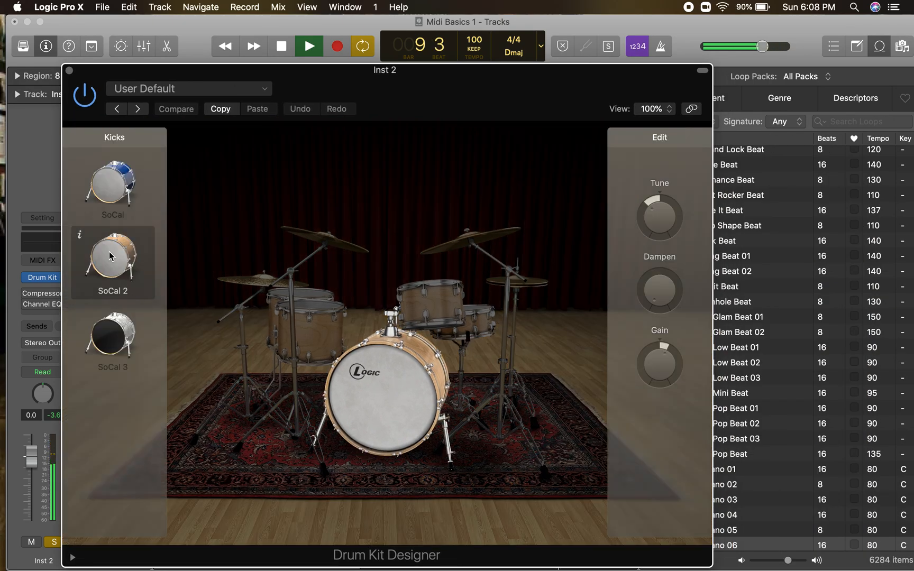
pyautogui.click(110, 330)
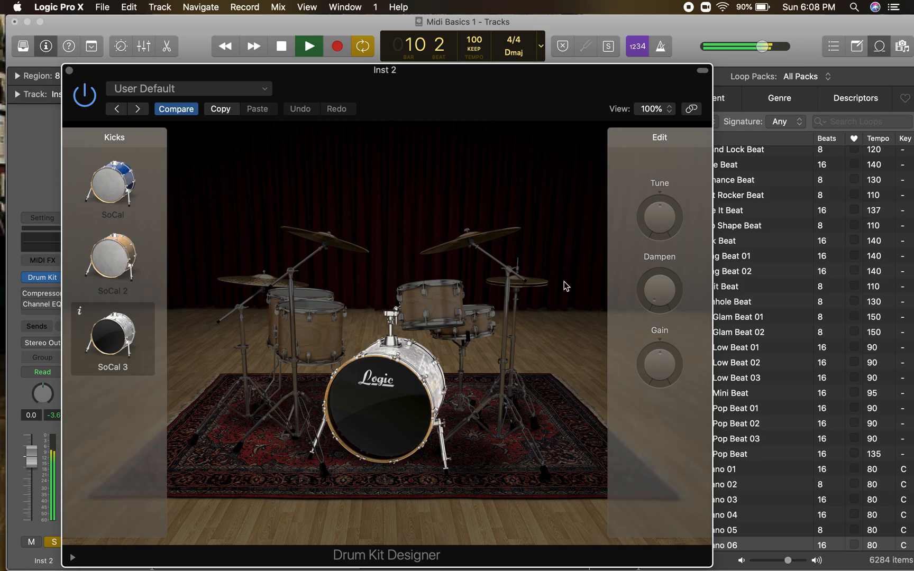
pyautogui.moveTo(667, 225); pyautogui.dragTo(664, 231)
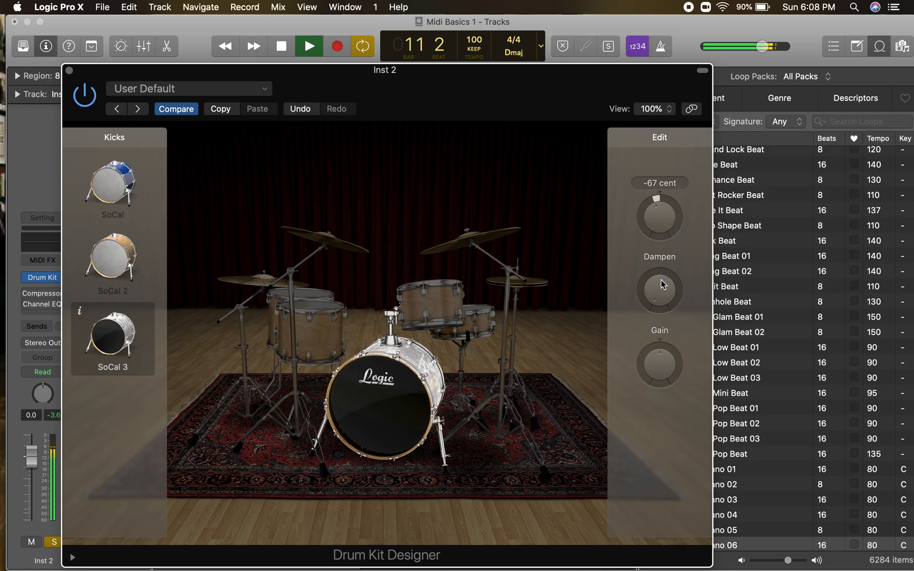
pyautogui.moveTo(659, 365); pyautogui.dragTo(659, 354)
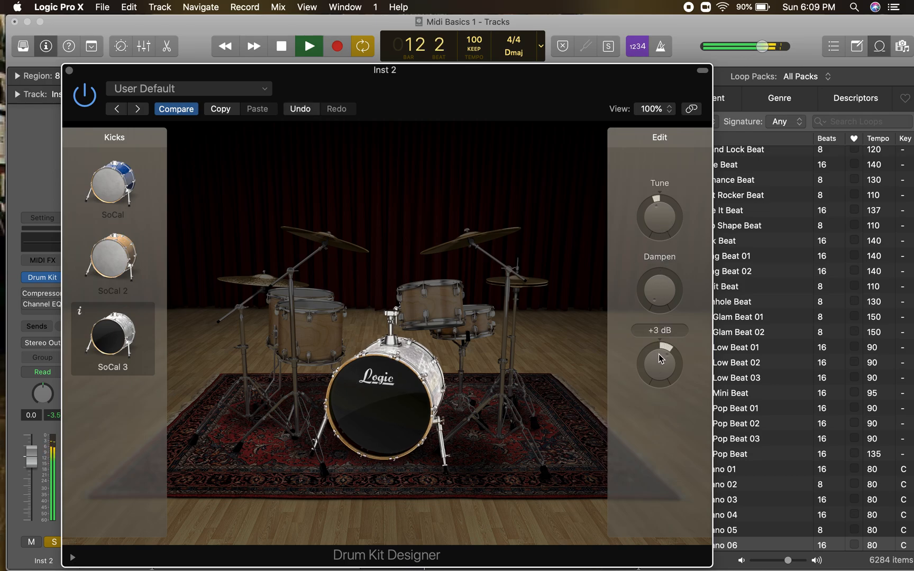
# Audition SoCal 2, switch the snare to SoCal, lower its tuning slightly and raise its dampening and gain.
pyautogui.click(486, 320)
pyautogui.click(114, 262)
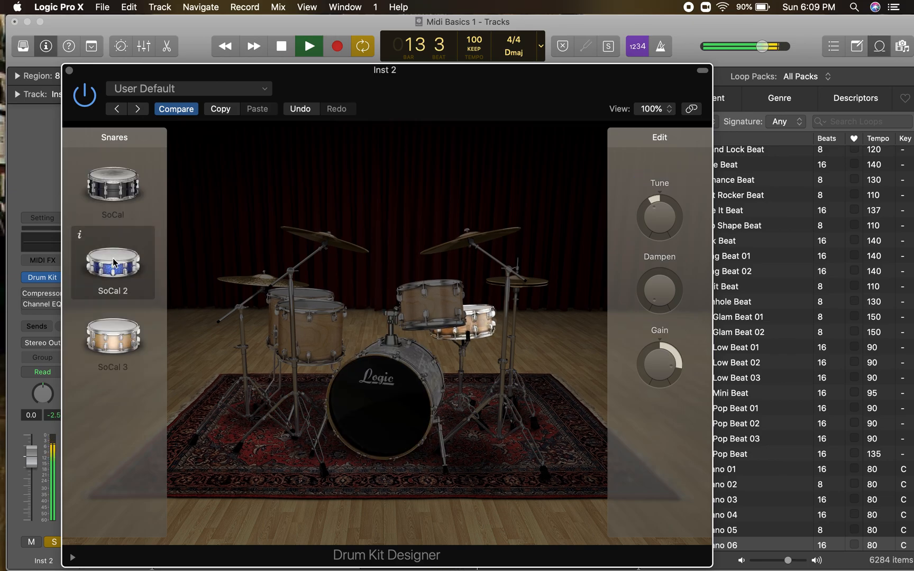
pyautogui.click(113, 188)
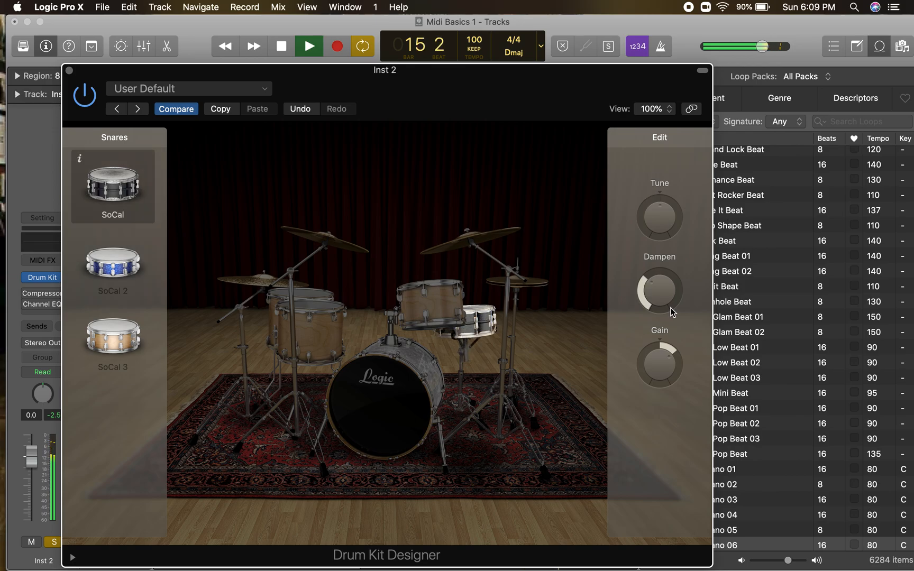
pyautogui.moveTo(654, 287); pyautogui.dragTo(656, 282)
pyautogui.moveTo(664, 363); pyautogui.dragTo(666, 354)
pyautogui.moveTo(662, 221); pyautogui.dragTo(661, 229)
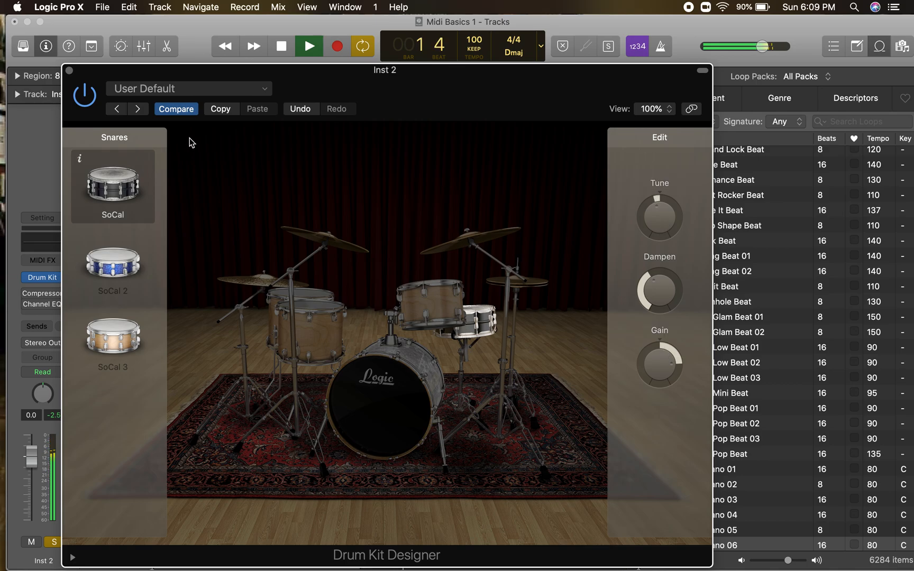
pyautogui.click(69, 71)
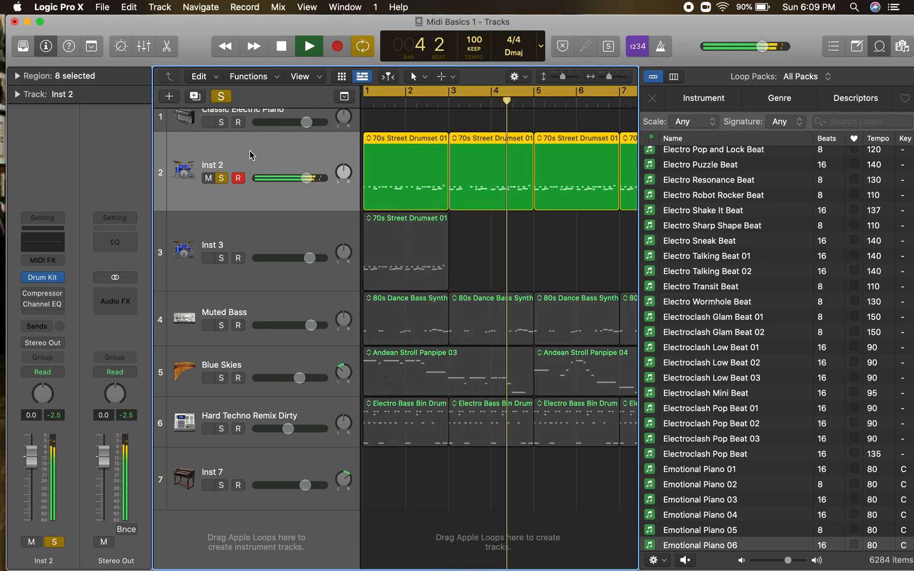
# Stop playback and review the customized kit in Inst 2's Drum Kit Designer.
pyautogui.press('space')
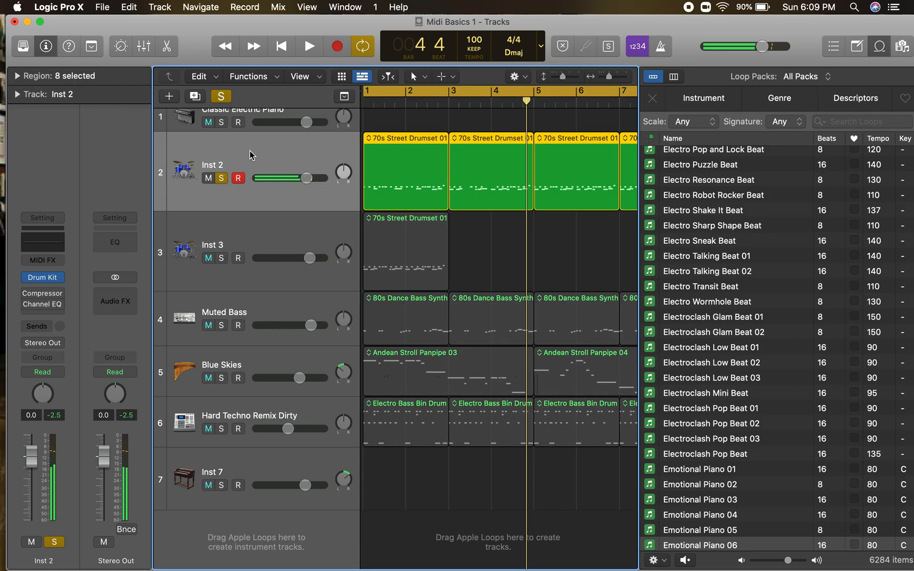
pyautogui.click(45, 278)
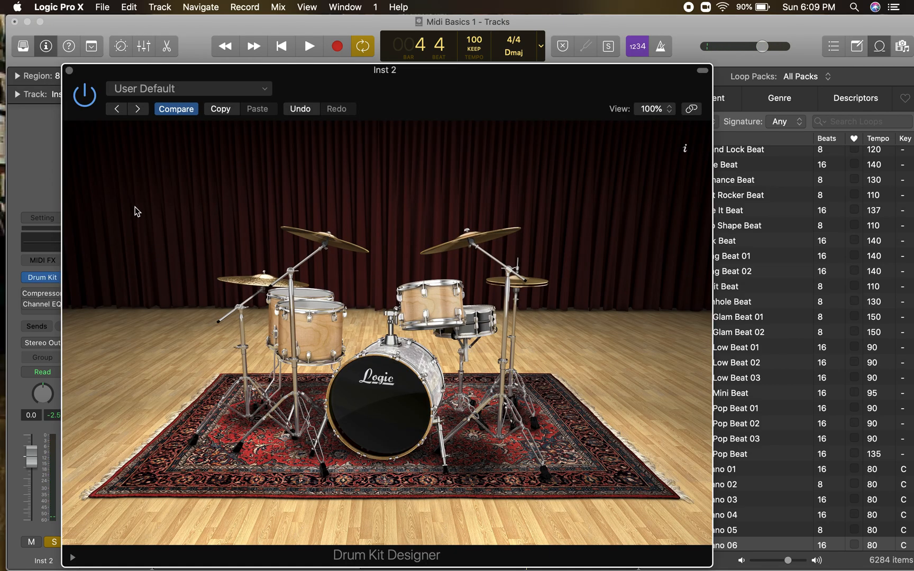
pyautogui.click(69, 70)
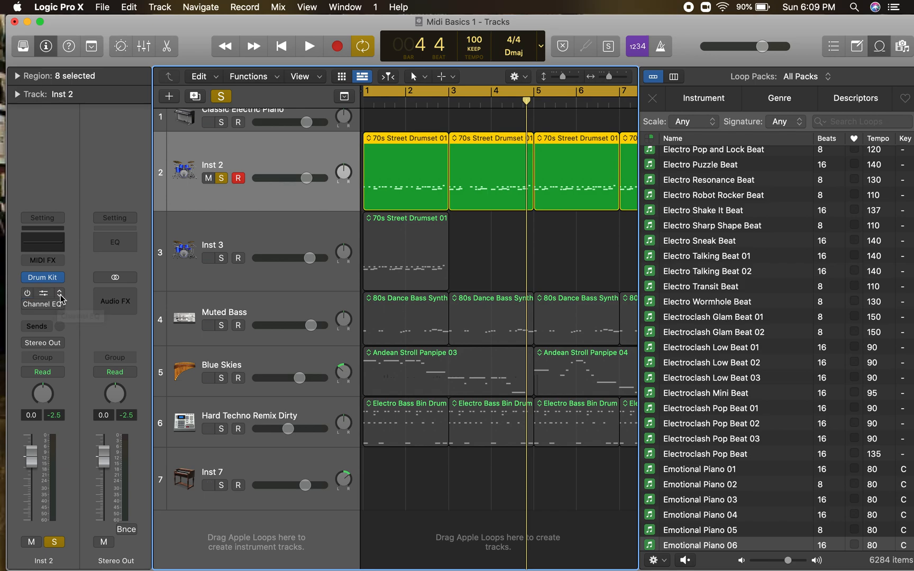
# Replace the Compressor on Inst 2 with a stereo Space Designer reverb.
pyautogui.click(60, 297)
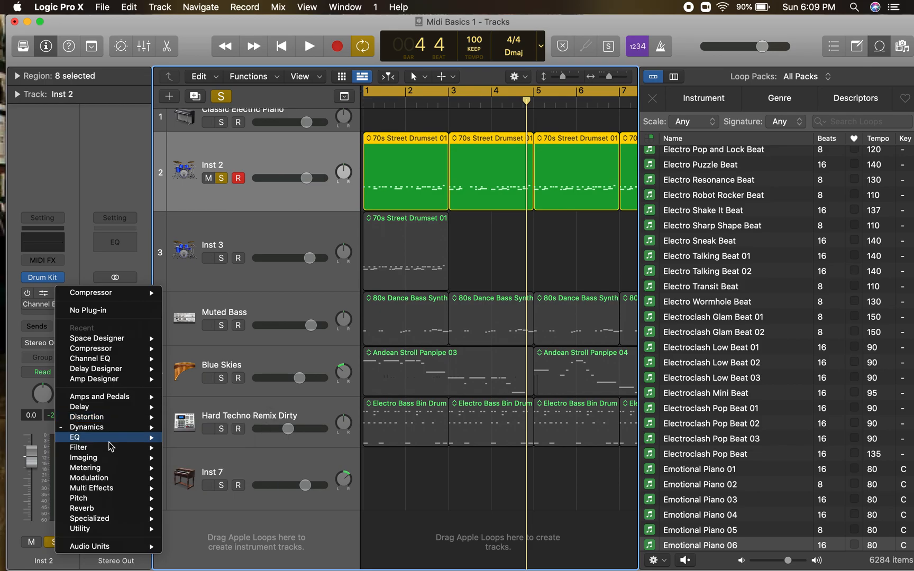
pyautogui.moveTo(212, 542)
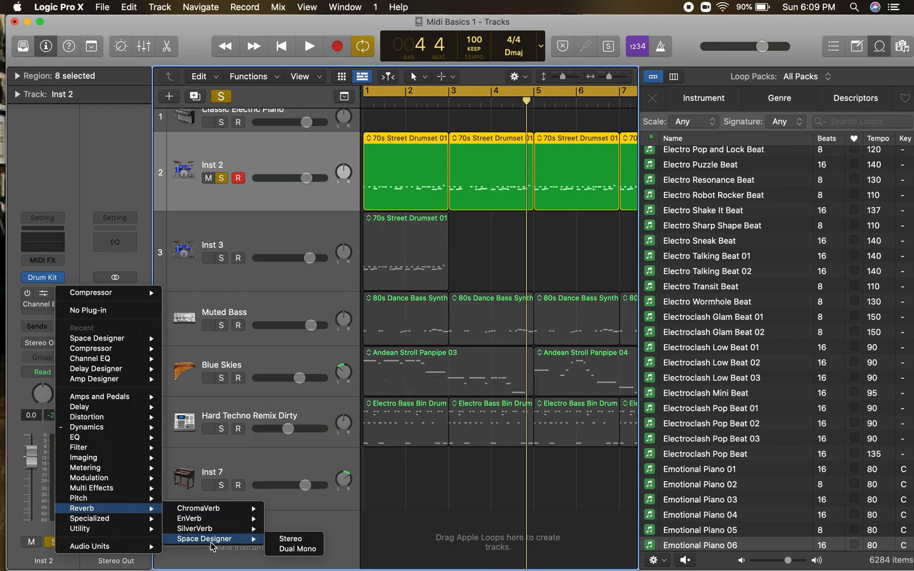
pyautogui.click(296, 542)
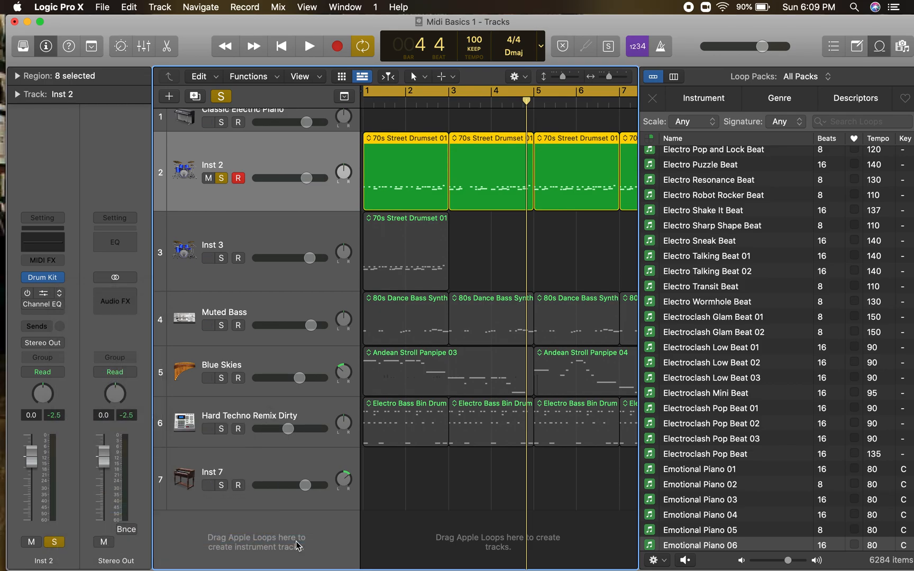
pyautogui.moveTo(487, 182); pyautogui.dragTo(333, 79)
# Load the 1.5s Perc Room preset from the Medium Spaces rooms in Space Designer.
pyautogui.click(297, 93)
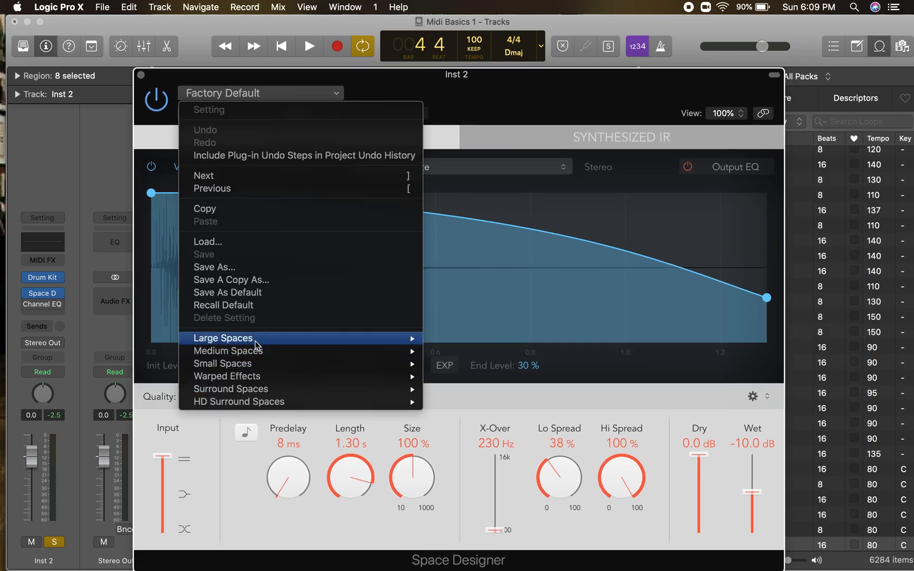
pyautogui.moveTo(254, 352)
pyautogui.moveTo(534, 377)
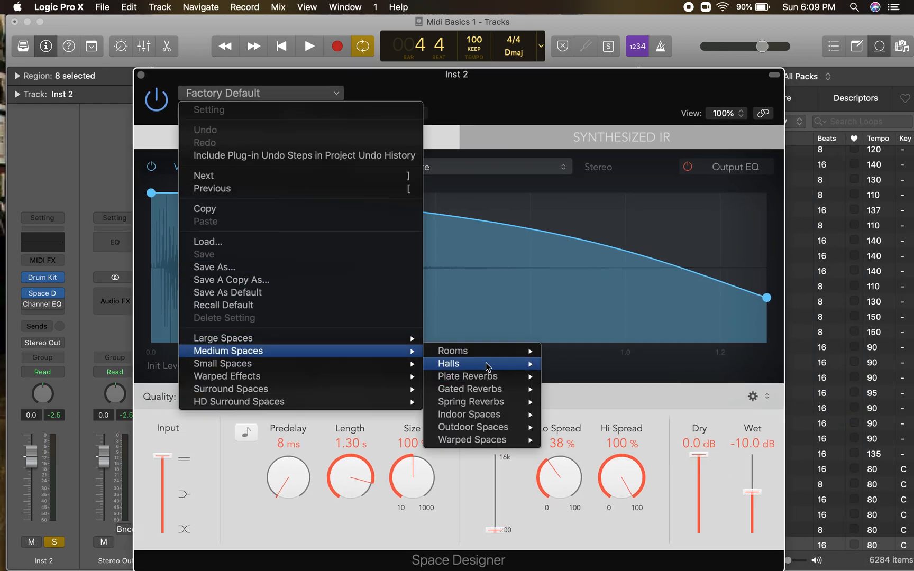
pyautogui.moveTo(489, 354)
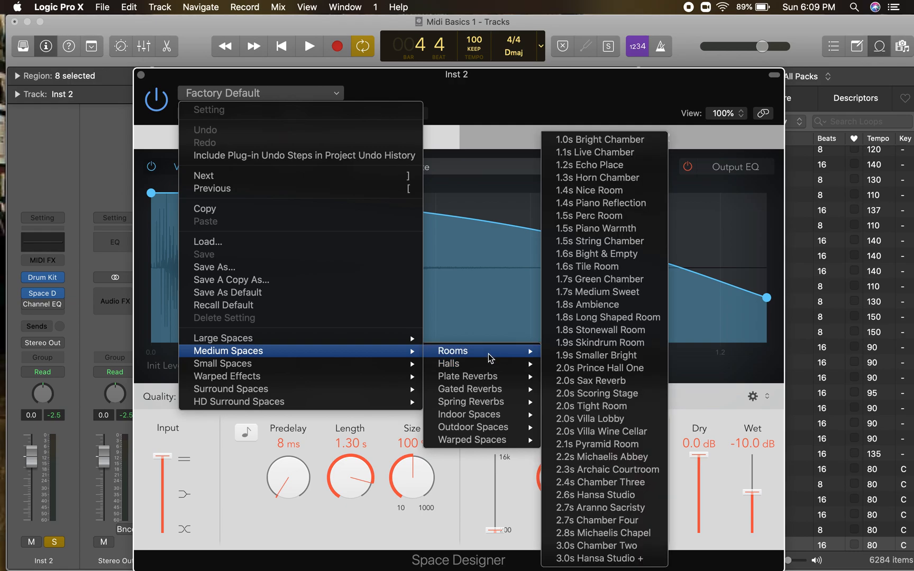
pyautogui.click(625, 221)
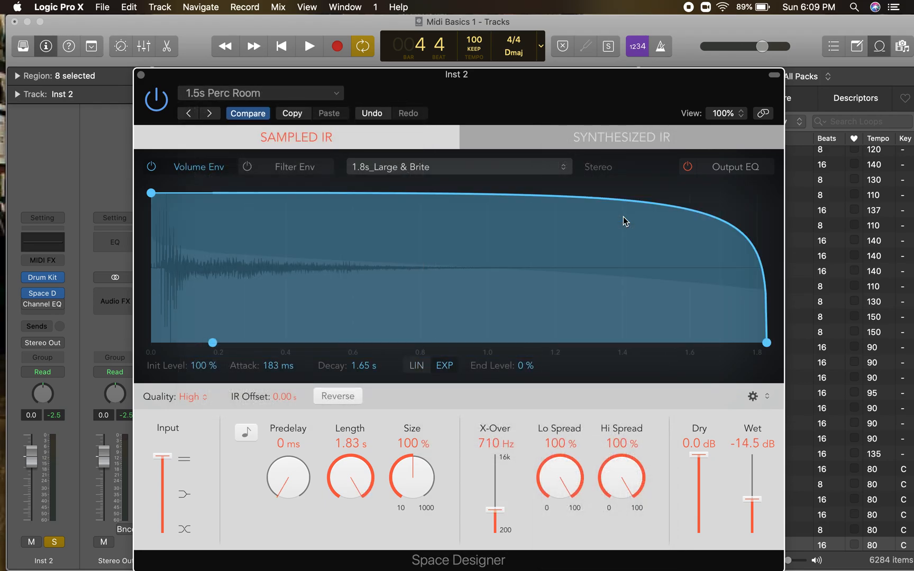
# Reduce Space Designer's wet level to -29.0 dB while listening to the drums, and stop playback.
pyautogui.press('space')
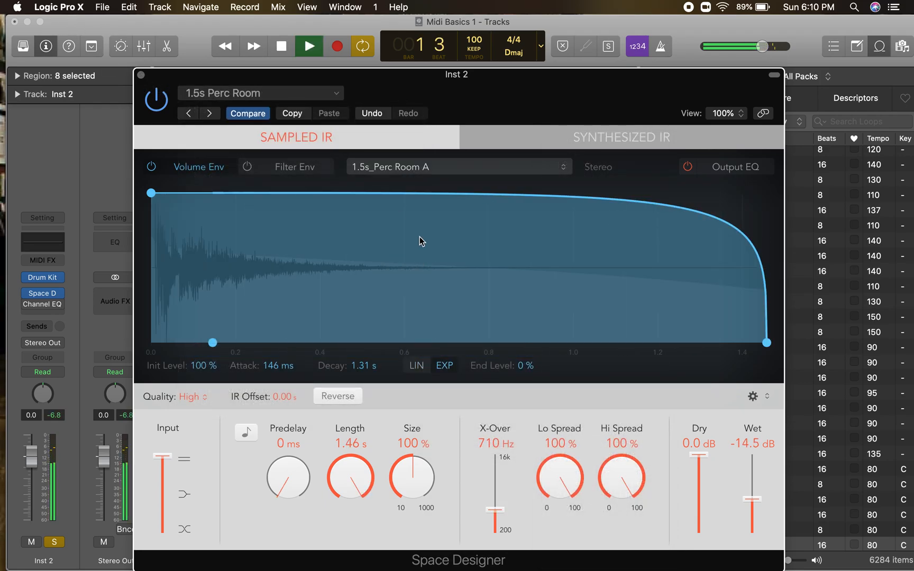
pyautogui.moveTo(753, 500); pyautogui.dragTo(754, 517)
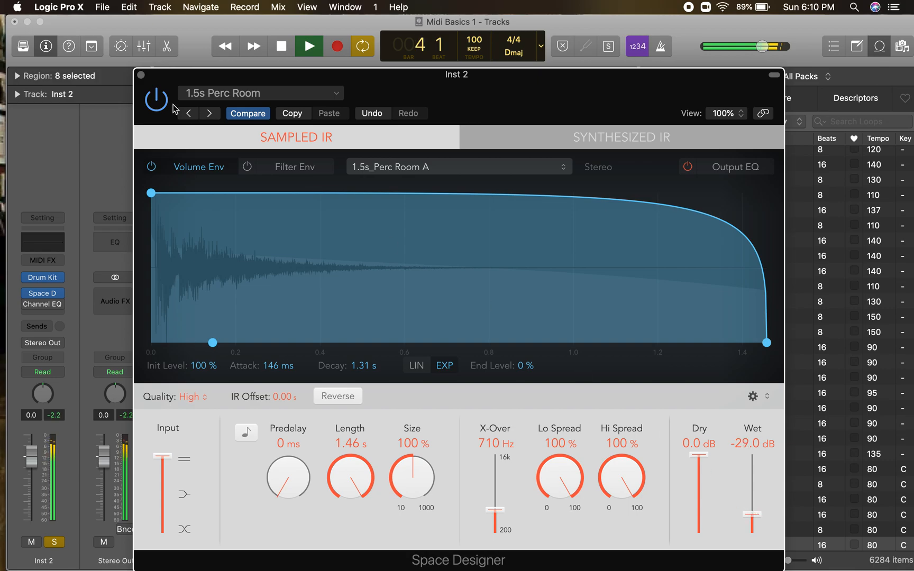
pyautogui.click(140, 74)
pyautogui.press('space')
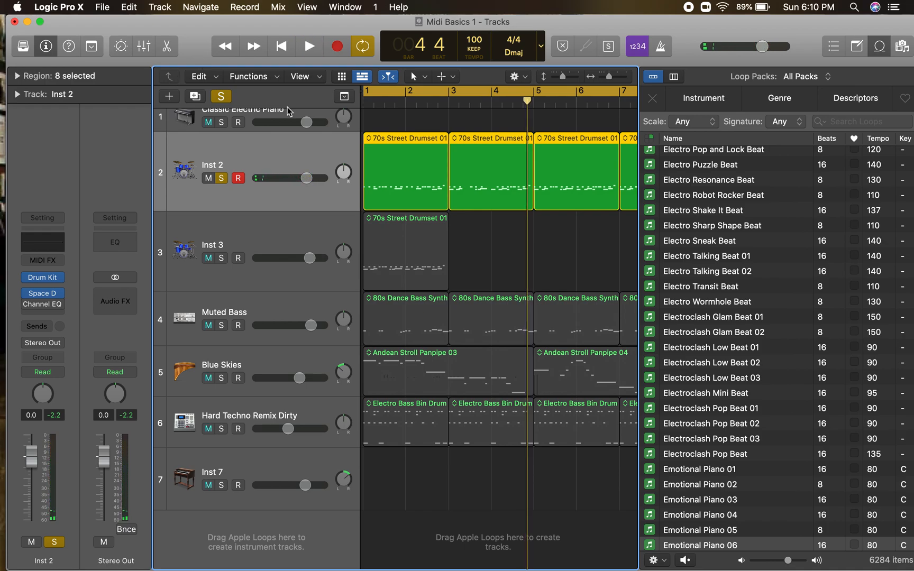
# Solo Inst 3 instead of Inst 2, set the cycle range from bar 1 to bar 3, and play it from the start.
pyautogui.press('Return')
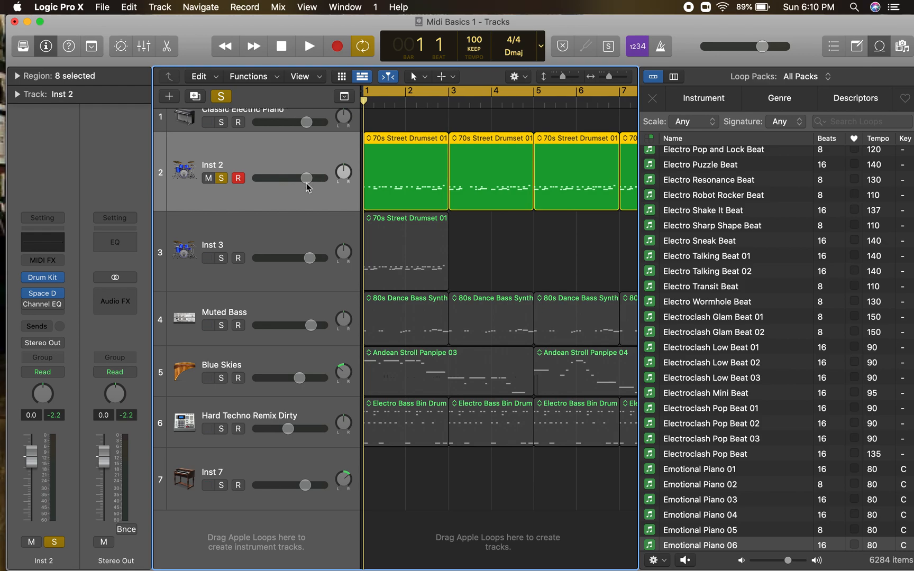
pyautogui.click(244, 232)
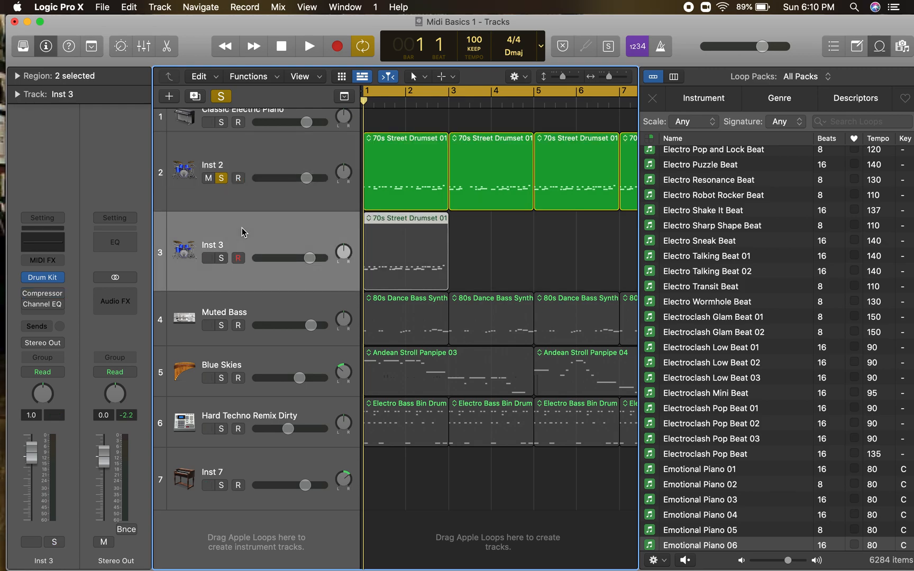
pyautogui.click(221, 258)
pyautogui.click(221, 178)
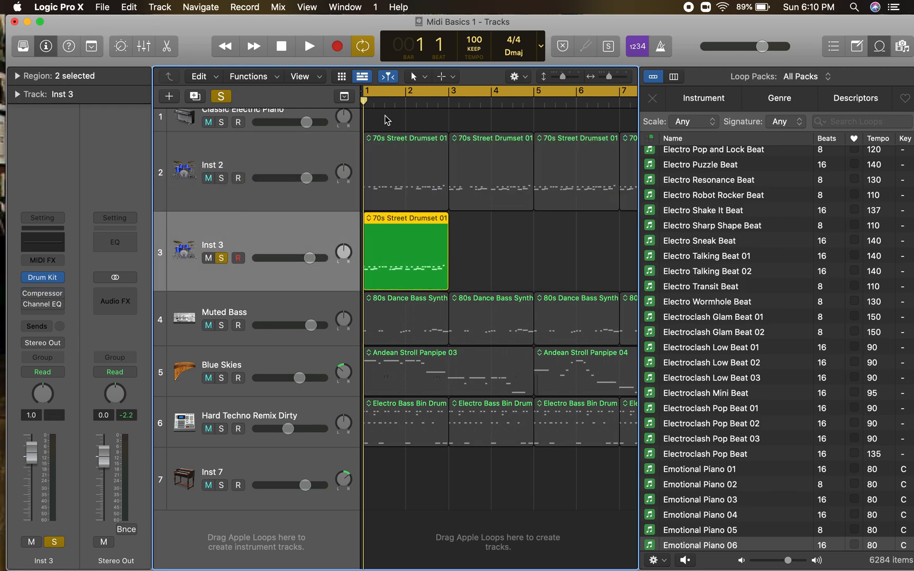
pyautogui.moveTo(372, 91); pyautogui.dragTo(451, 93)
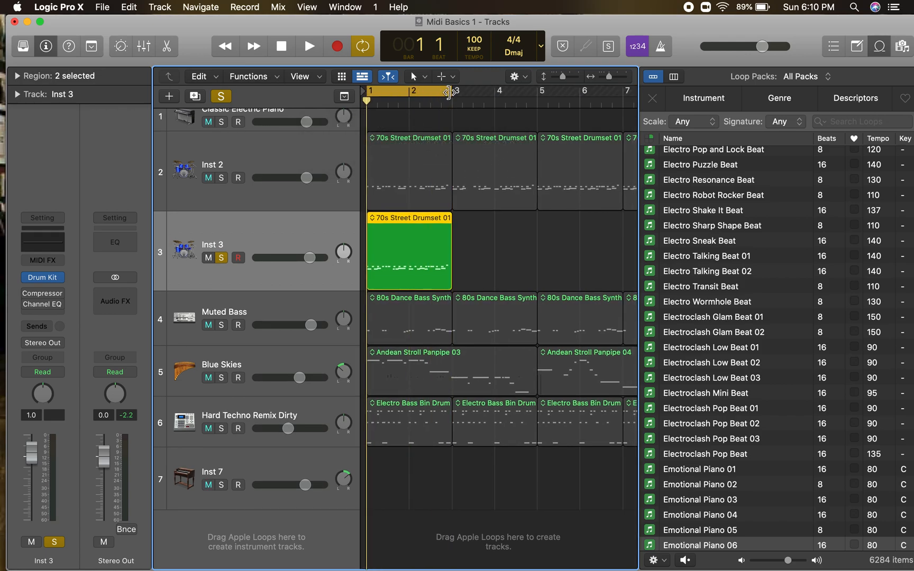
pyautogui.press('space')
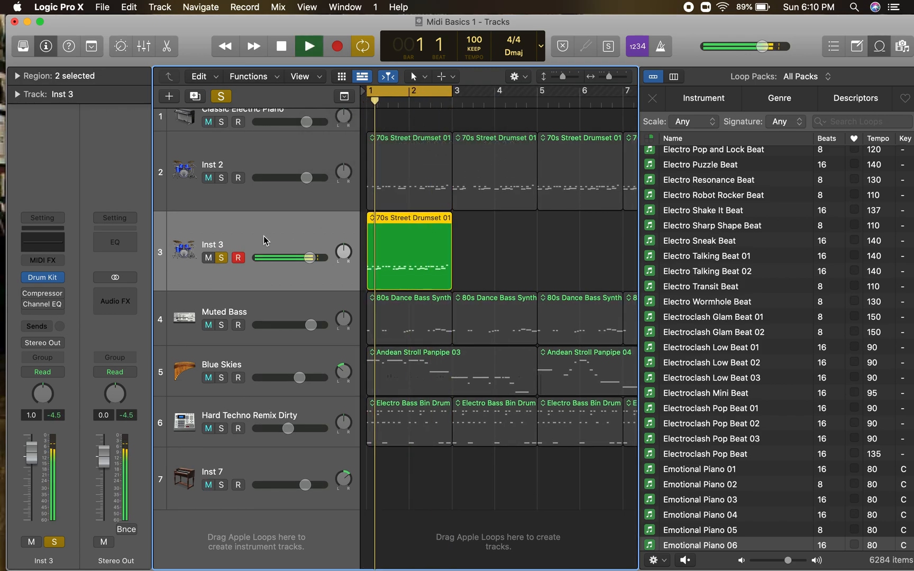
# Stop playback and replace the Drum Kit Designer on Inst 3 with a stereo Ultrabeat drum machine.
pyautogui.click(51, 276)
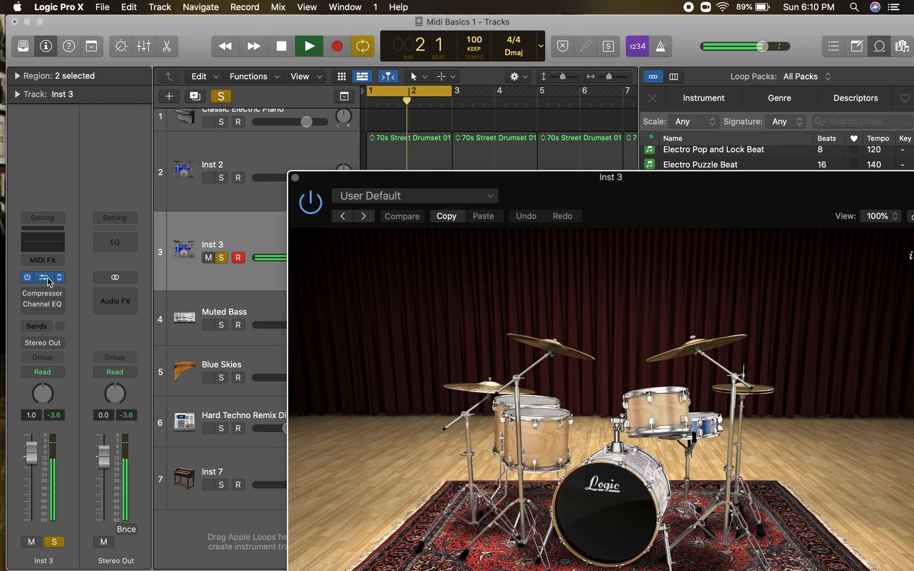
pyautogui.press('space')
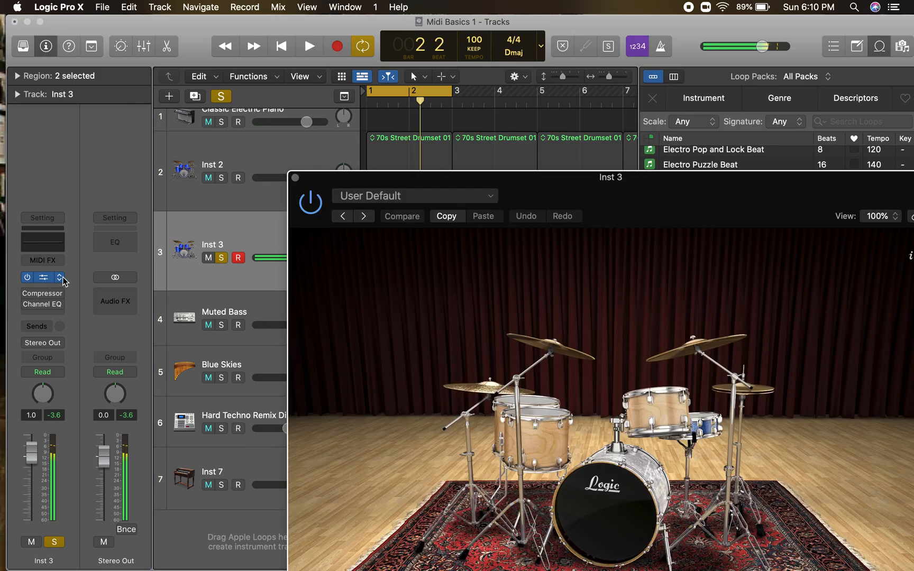
pyautogui.click(295, 178)
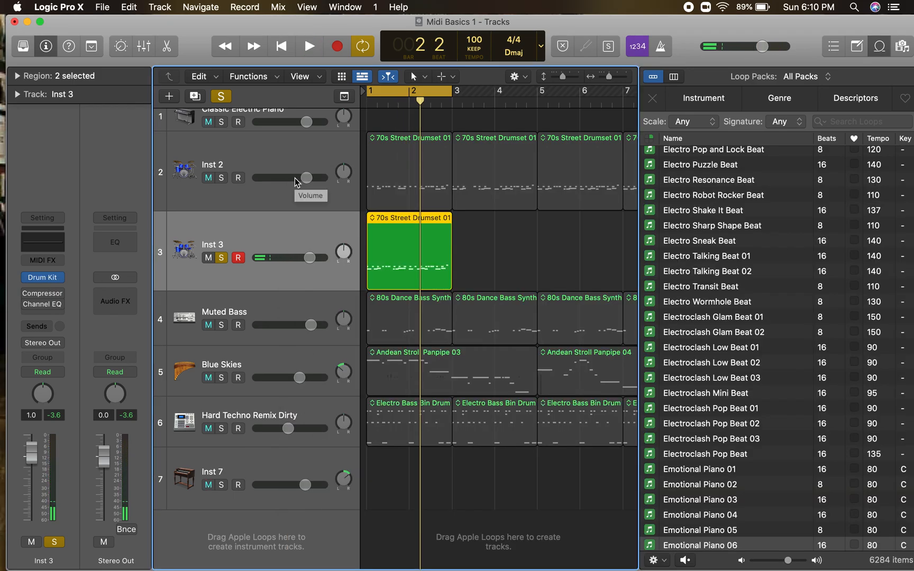
pyautogui.click(59, 278)
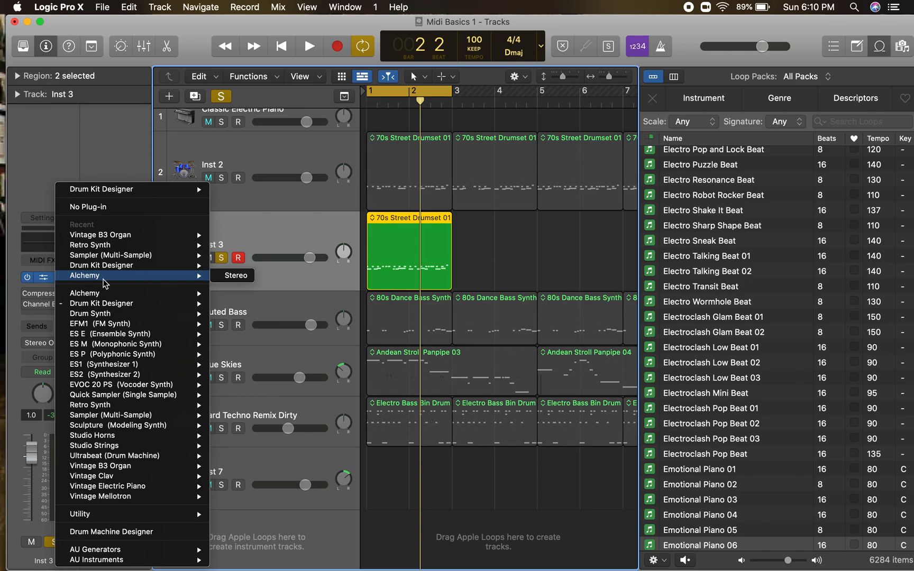
pyautogui.moveTo(105, 315)
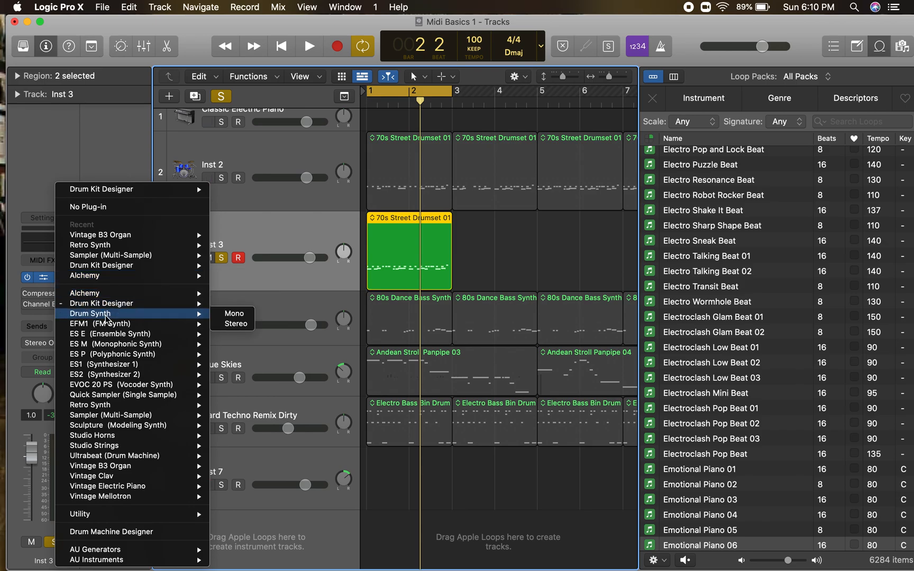
pyautogui.moveTo(117, 344)
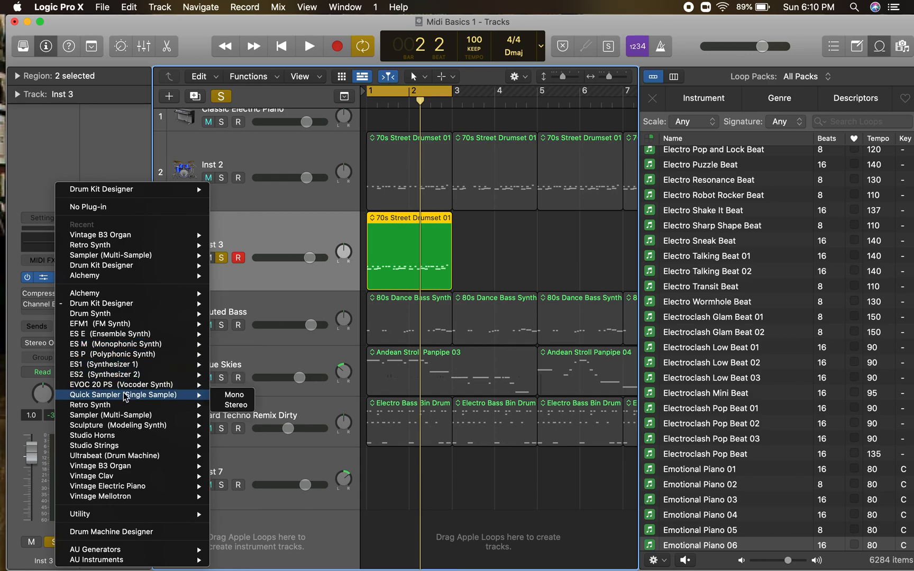
pyautogui.moveTo(121, 461)
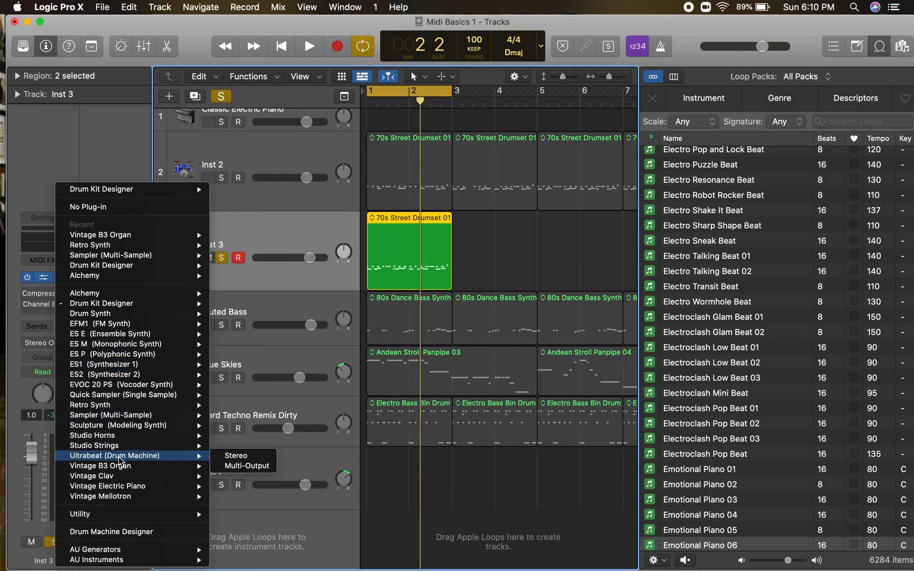
pyautogui.click(244, 459)
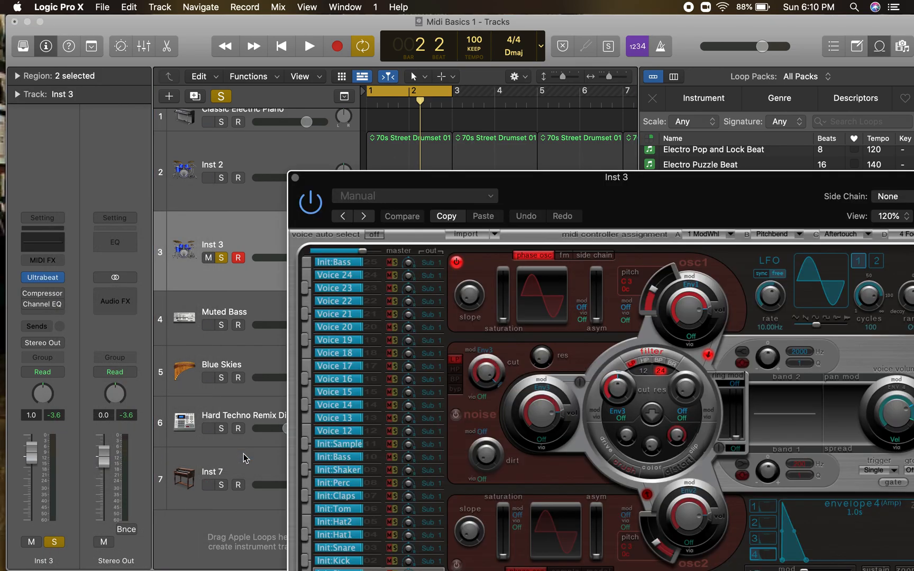
pyautogui.moveTo(641, 188); pyautogui.dragTo(472, 29)
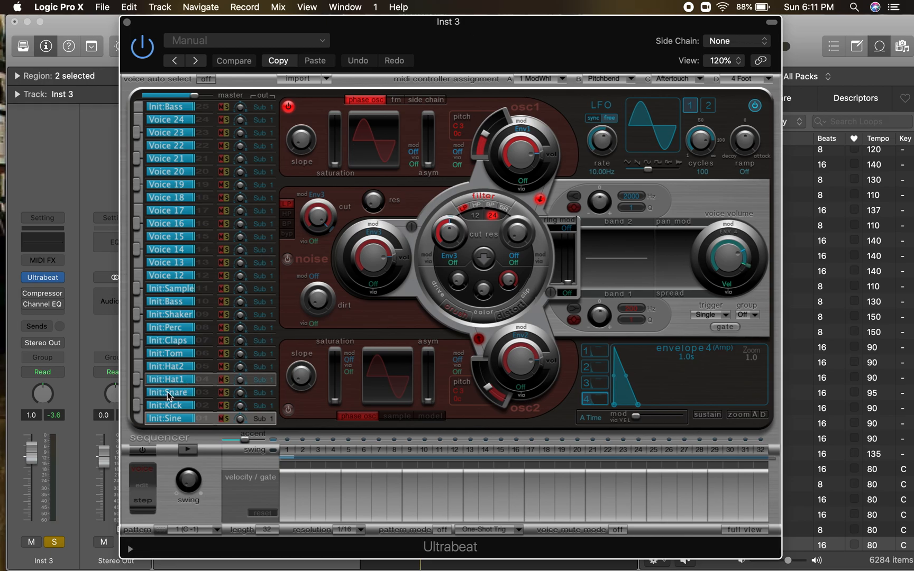
# Audition a couple of Ultrabeat's initial voices, and load the Downtempo Kit 01 drum kit.
pyautogui.click(136, 419)
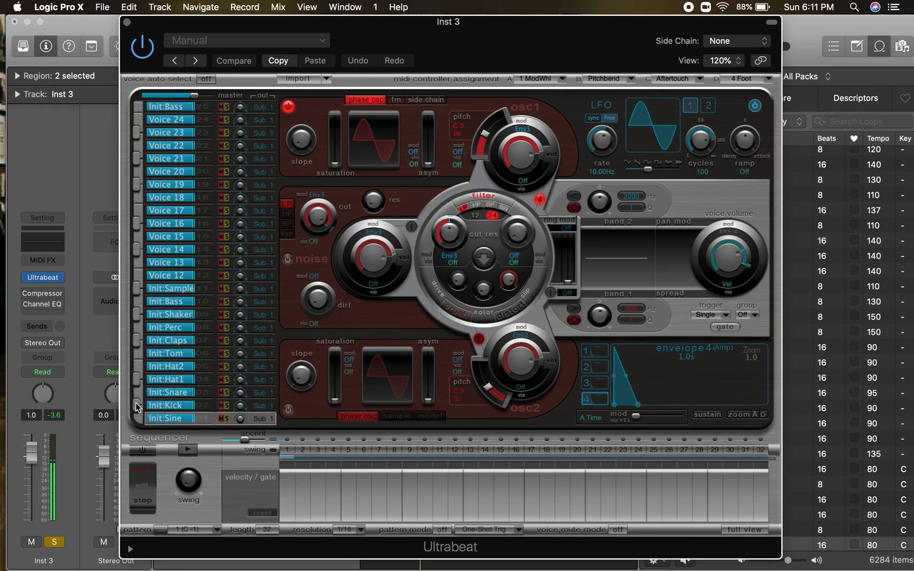
pyautogui.click(137, 379)
pyautogui.click(322, 41)
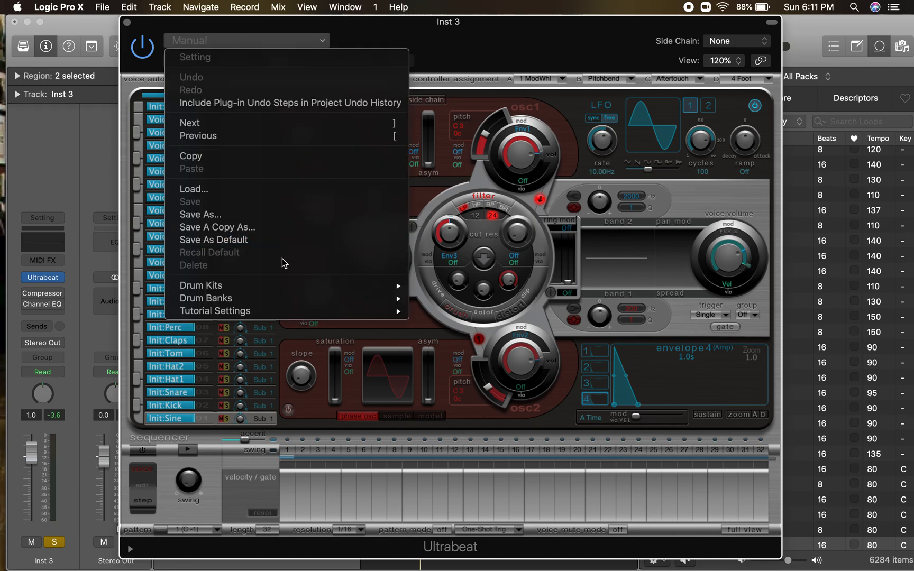
pyautogui.moveTo(281, 290)
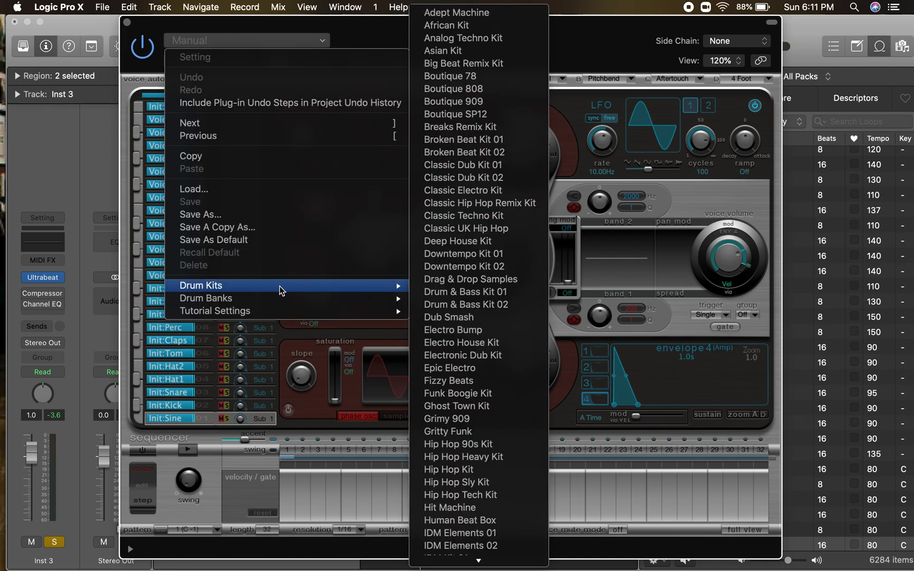
pyautogui.click(453, 256)
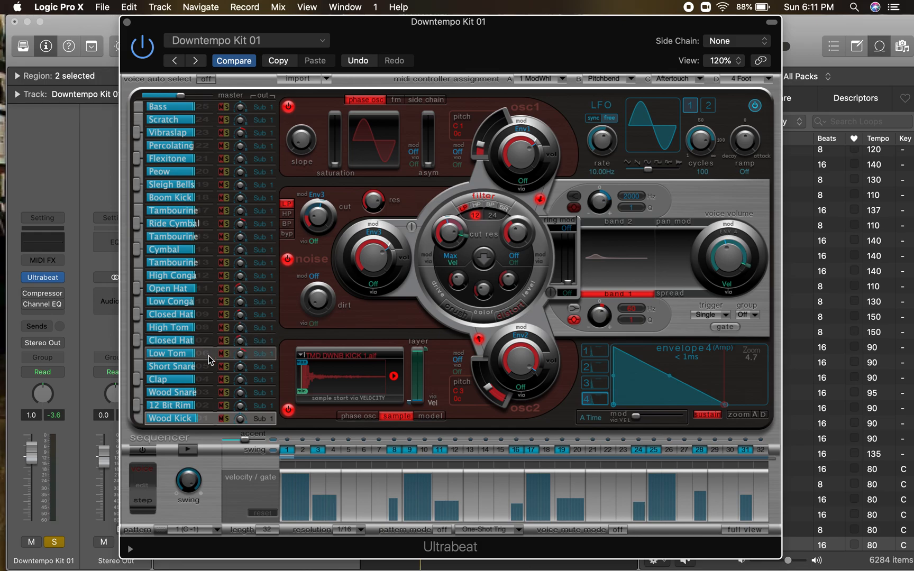
# Audition individual sounds of the kit, such as the Wood Snare, then close Ultrabeat and stop playback.
pyautogui.click(140, 420)
pyautogui.click(140, 395)
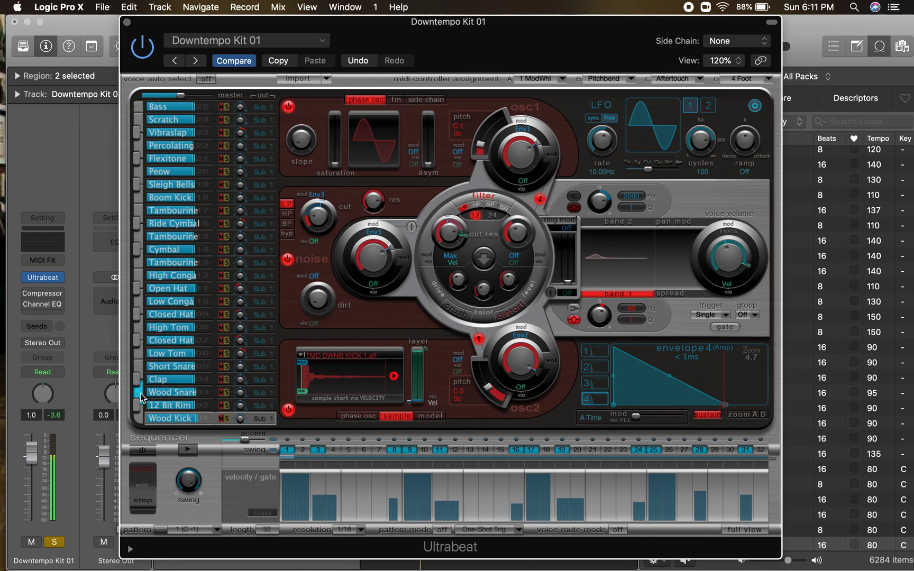
pyautogui.click(140, 396)
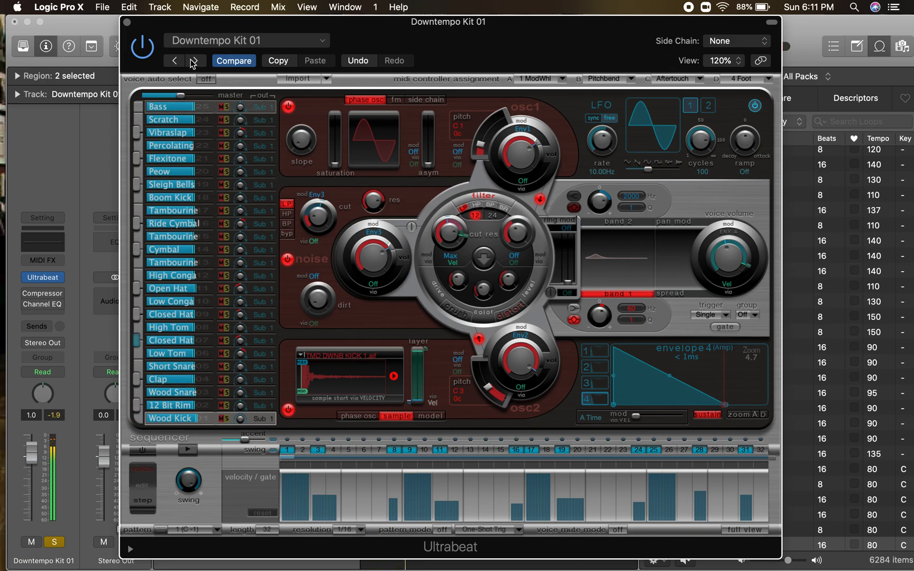
pyautogui.click(128, 22)
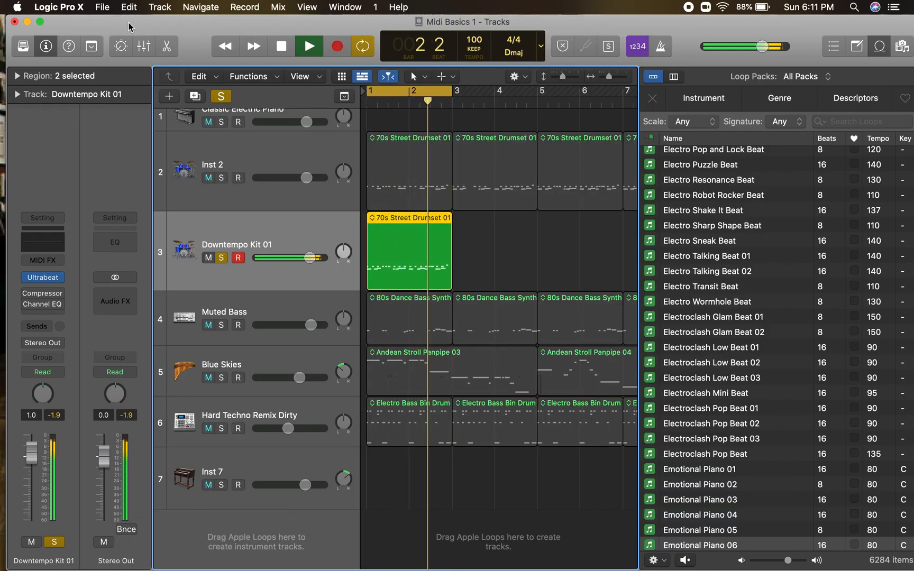
pyautogui.press('space')
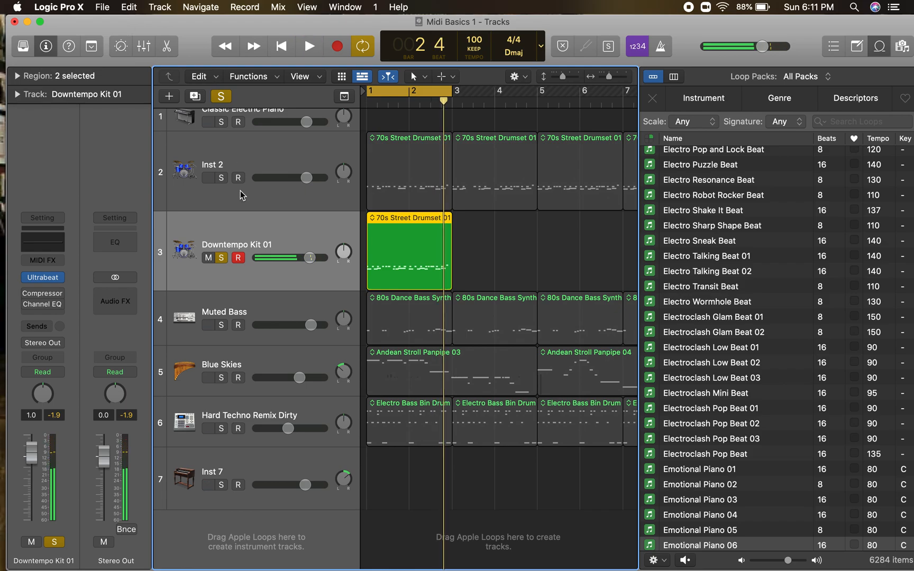
# Solo Inst 2 instead of Downtempo Kit 01 and listen to its drum pattern in the cycle.
pyautogui.click(249, 146)
pyautogui.click(222, 177)
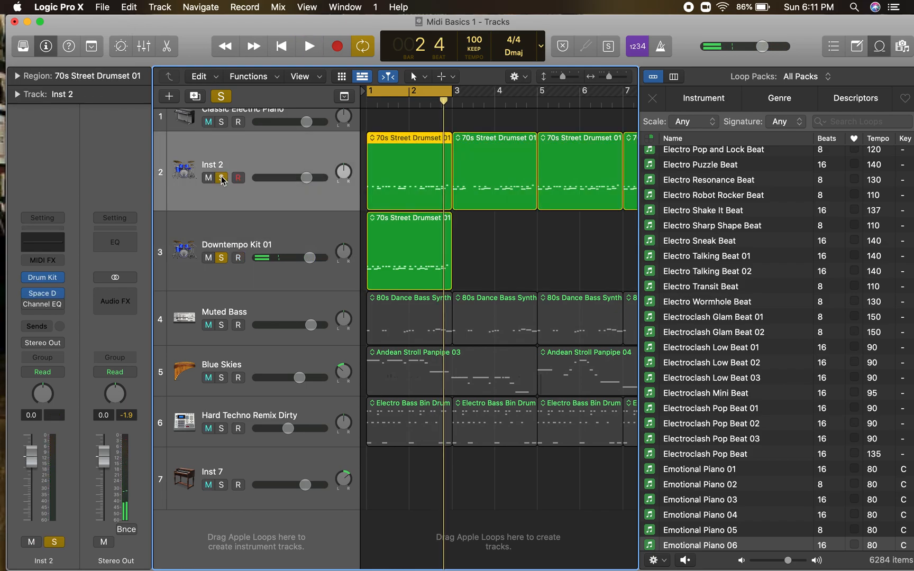
pyautogui.click(223, 258)
pyautogui.press('space')
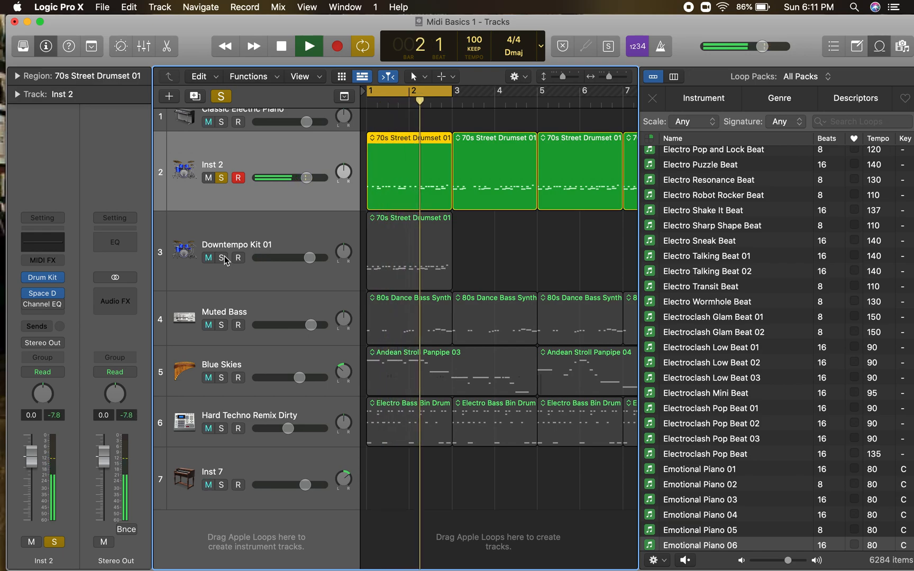
pyautogui.press('space')
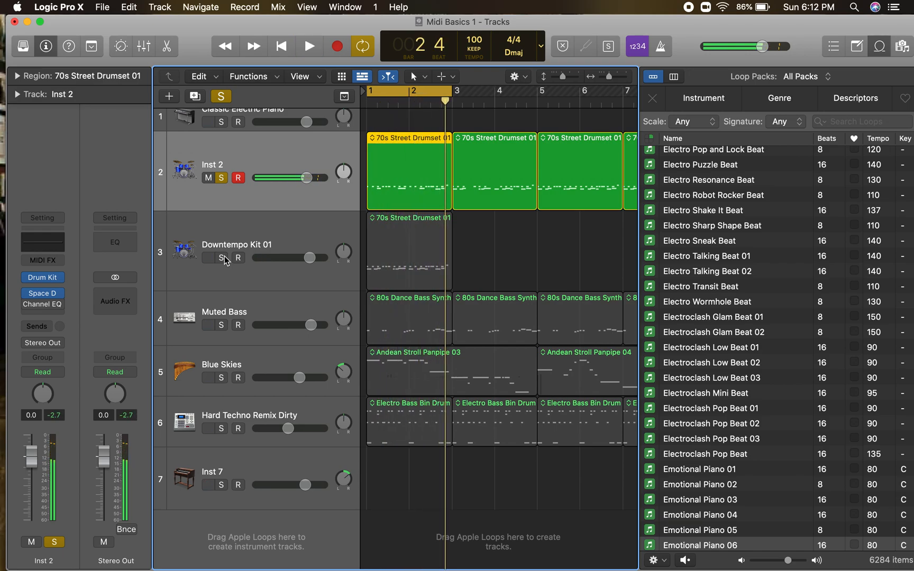
# Solo Downtempo Kit 01 instead of Inst 2 and listen to its drum pattern for comparison.
pyautogui.click(223, 258)
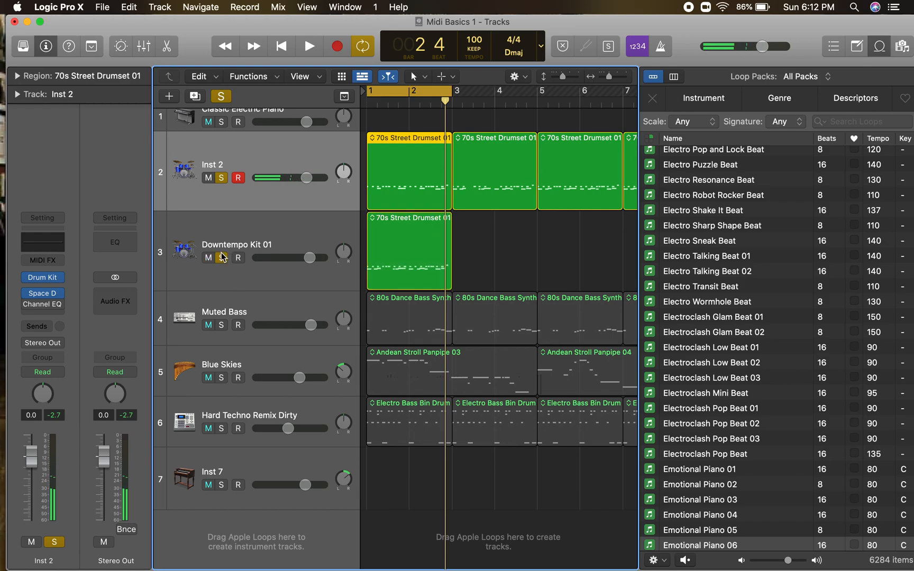
pyautogui.click(220, 182)
pyautogui.click(226, 237)
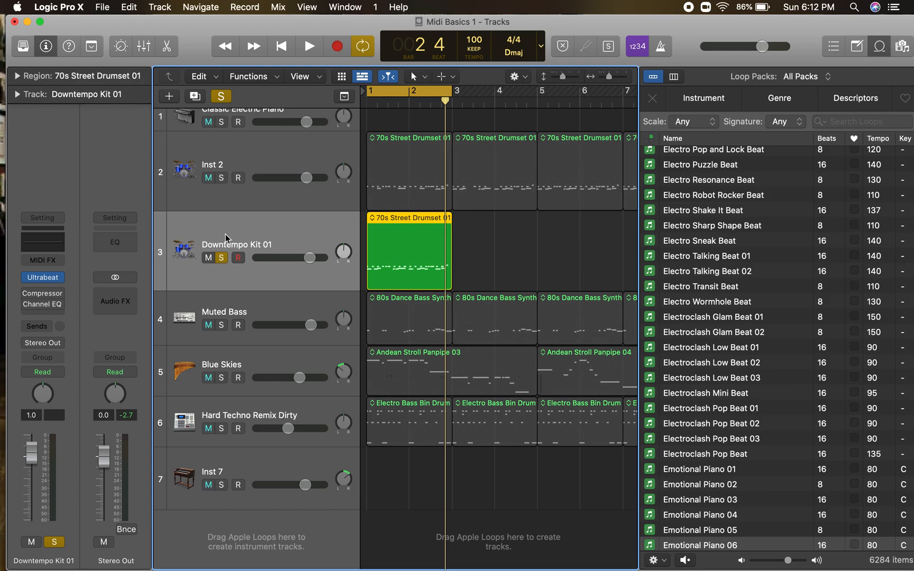
pyautogui.press('space')
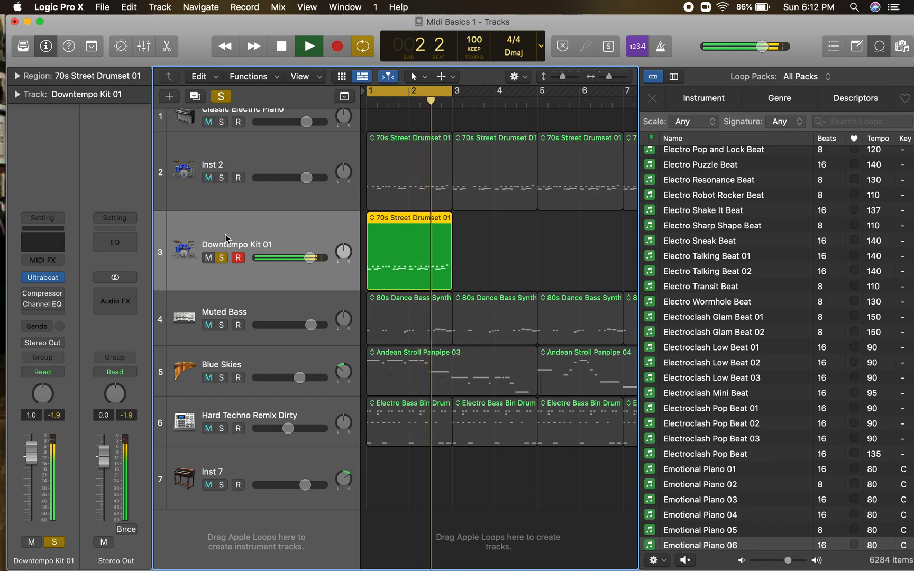
pyautogui.press('space')
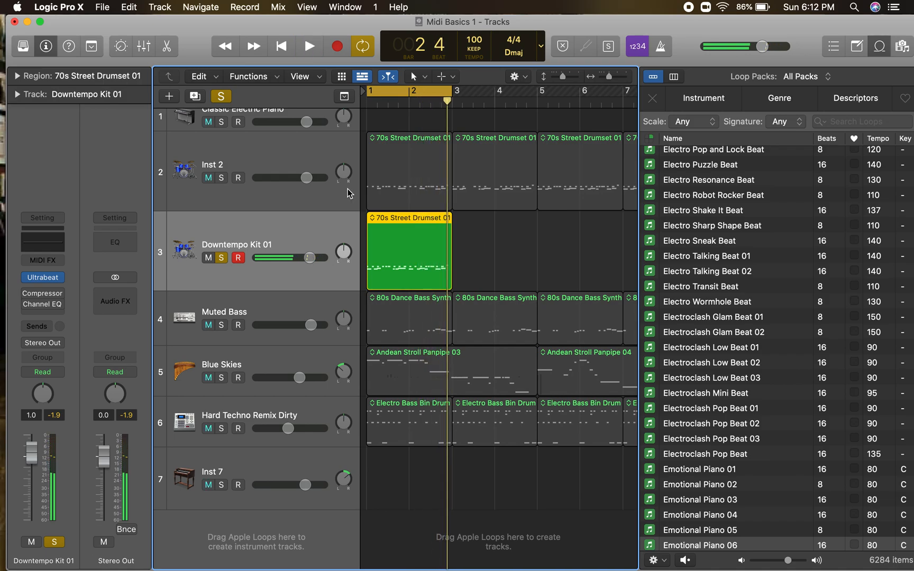
# Turn off cycling, loop the Downtempo Kit 01 region along the track, and play it soloed together with Inst 2.
pyautogui.click(392, 93)
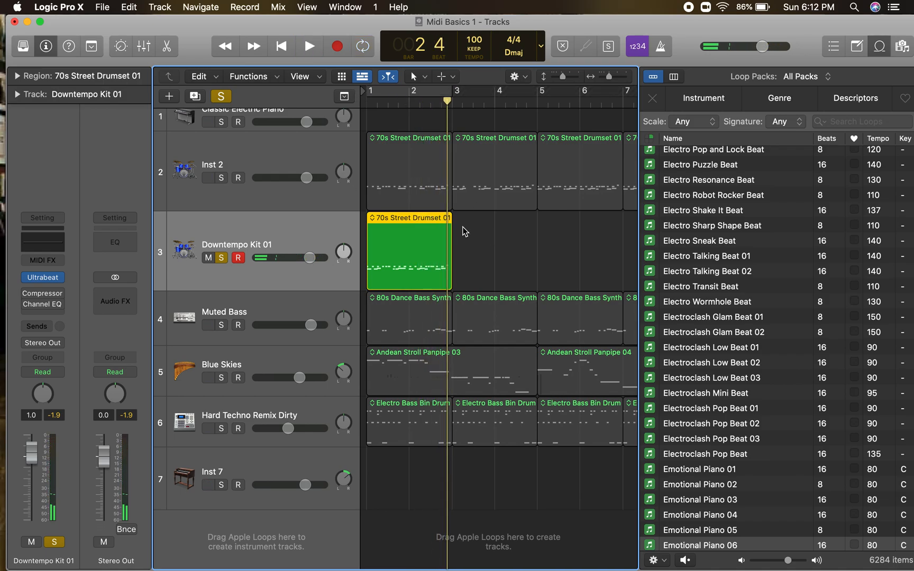
pyautogui.moveTo(452, 223); pyautogui.dragTo(475, 240)
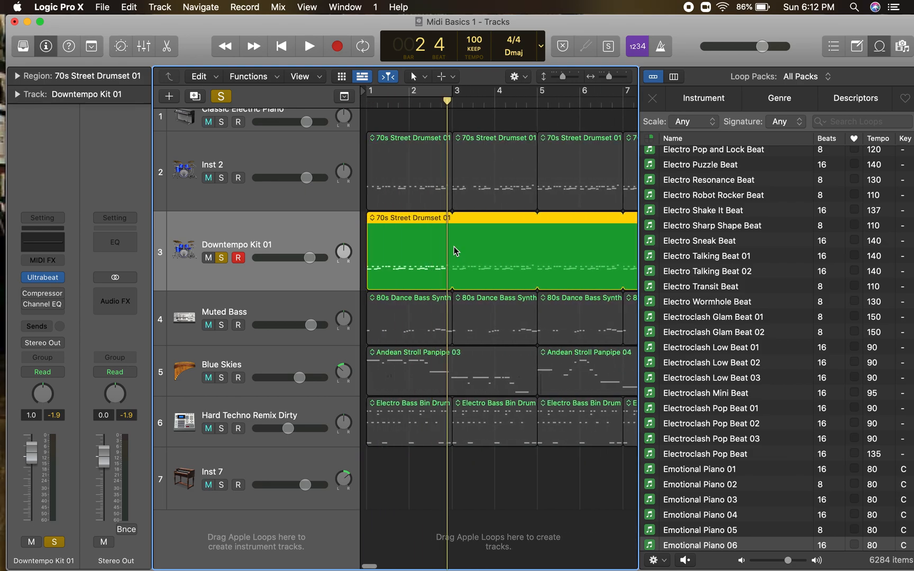
pyautogui.click(221, 179)
pyautogui.press('space')
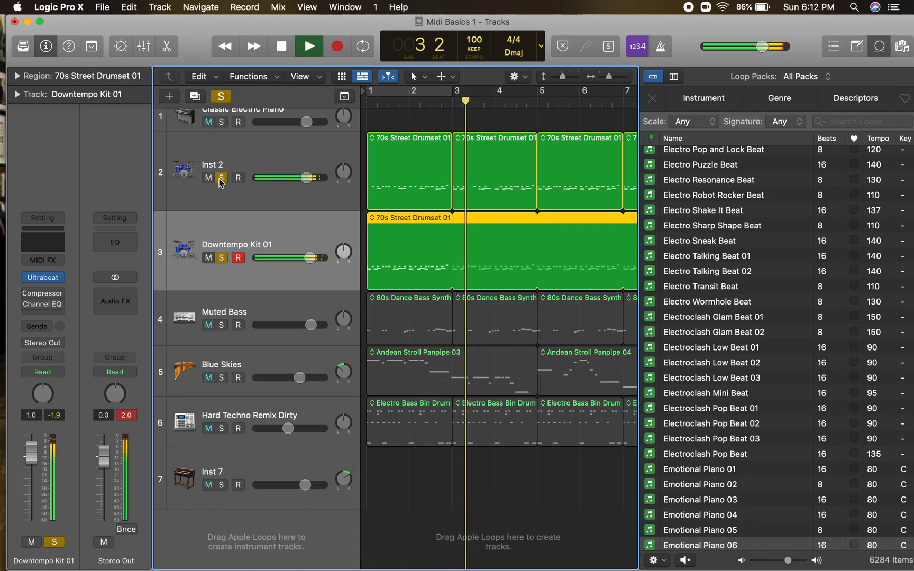
# Lower the volume of Inst 2 to -0.6 dB and Downtempo Kit 01 to 0.2 dB during playback, then stop.
pyautogui.moveTo(310, 258); pyautogui.dragTo(309, 258)
pyautogui.moveTo(307, 177); pyautogui.dragTo(304, 178)
pyautogui.moveTo(309, 258); pyautogui.dragTo(307, 257)
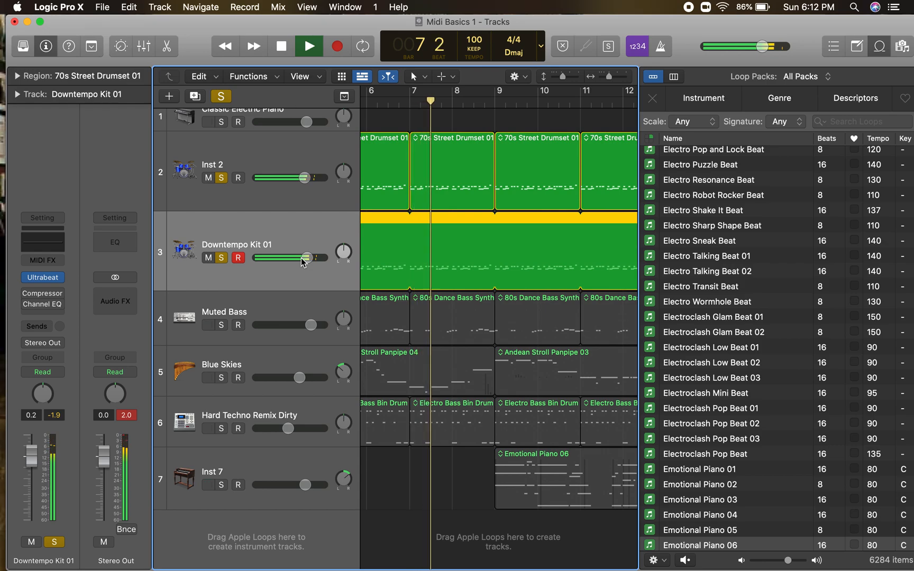
pyautogui.press('space')
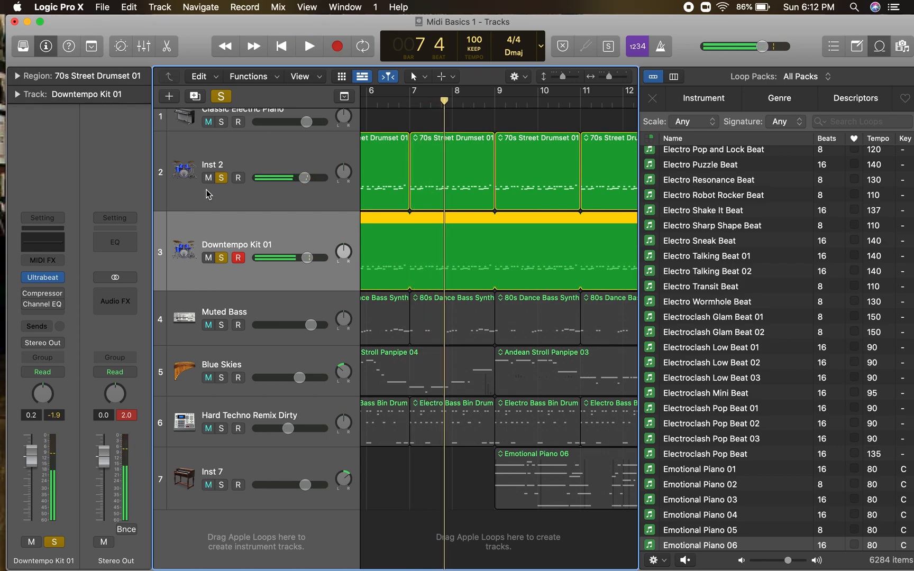
# Solo Muted Bass instead of the two drum tracks, return the playhead to bar 1, and select Muted Bass.
pyautogui.click(223, 179)
pyautogui.click(221, 257)
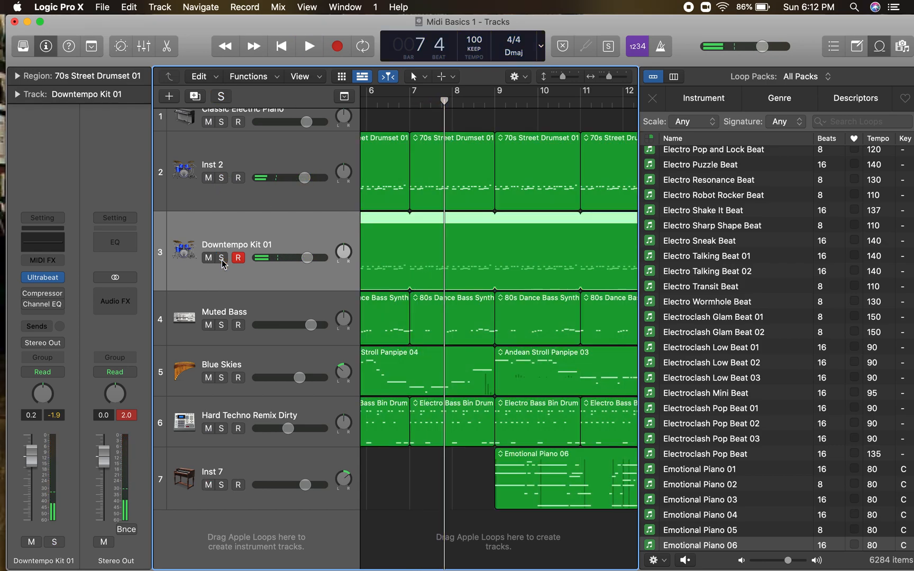
pyautogui.click(221, 325)
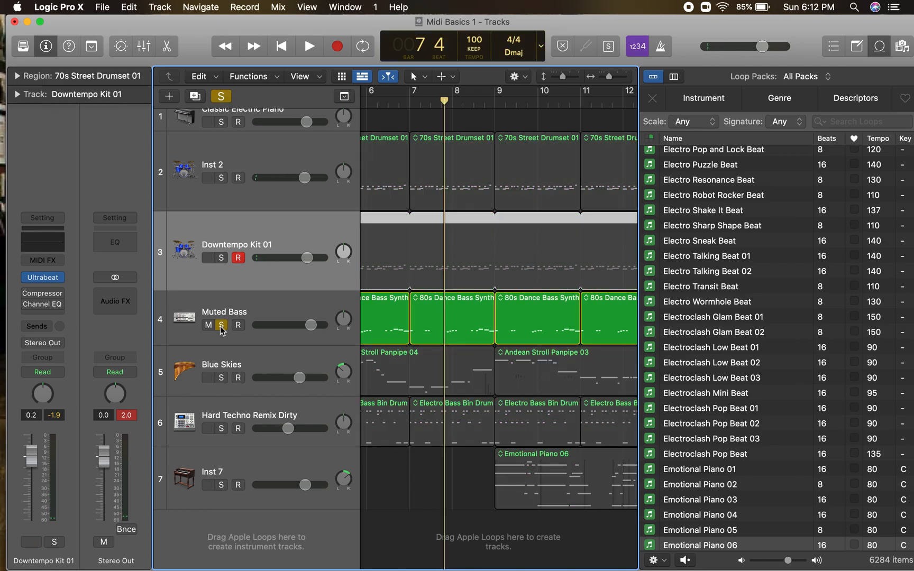
pyautogui.press('Return')
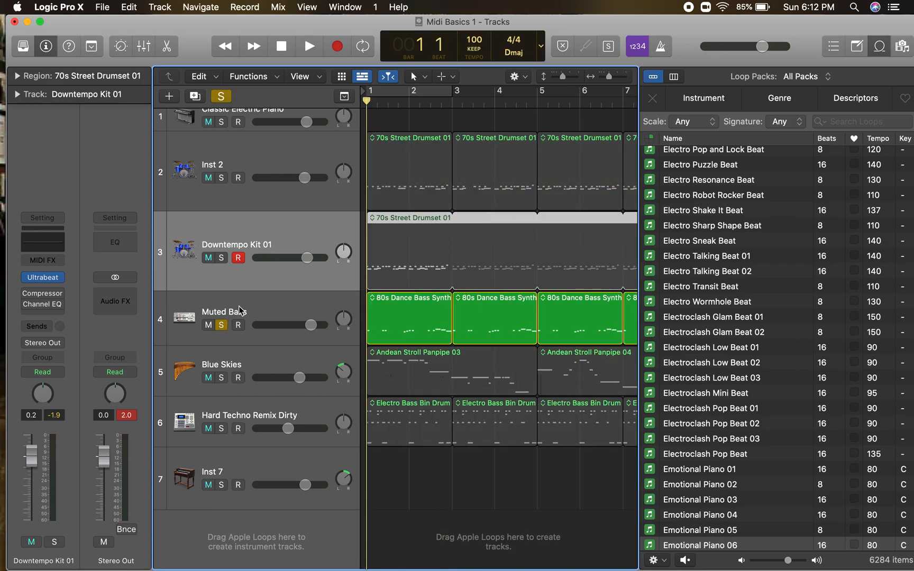
pyautogui.click(242, 311)
# Open the Mixer, view the MIDI effect choices for Muted Bass, and open its Arpeggiator settings.
pyautogui.press('super+2')
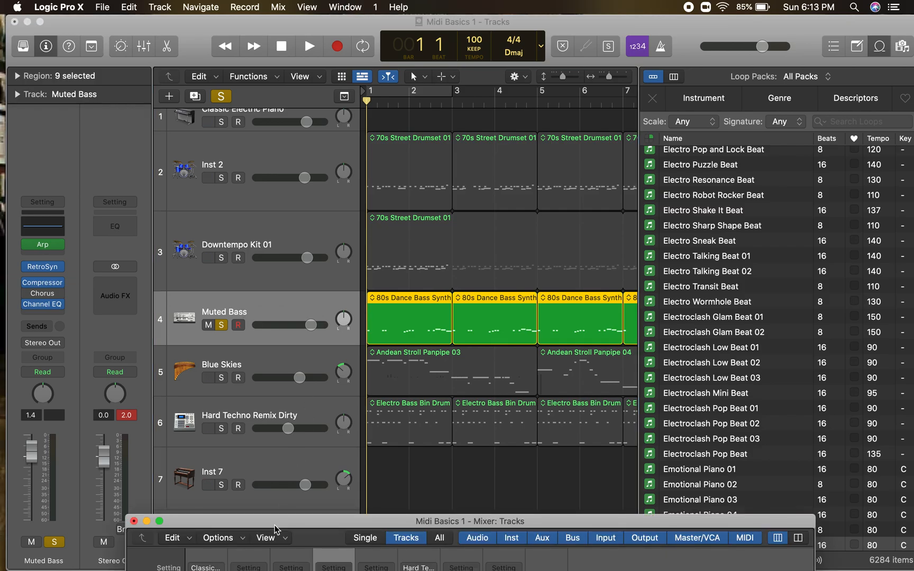
pyautogui.moveTo(276, 525); pyautogui.dragTo(203, 78)
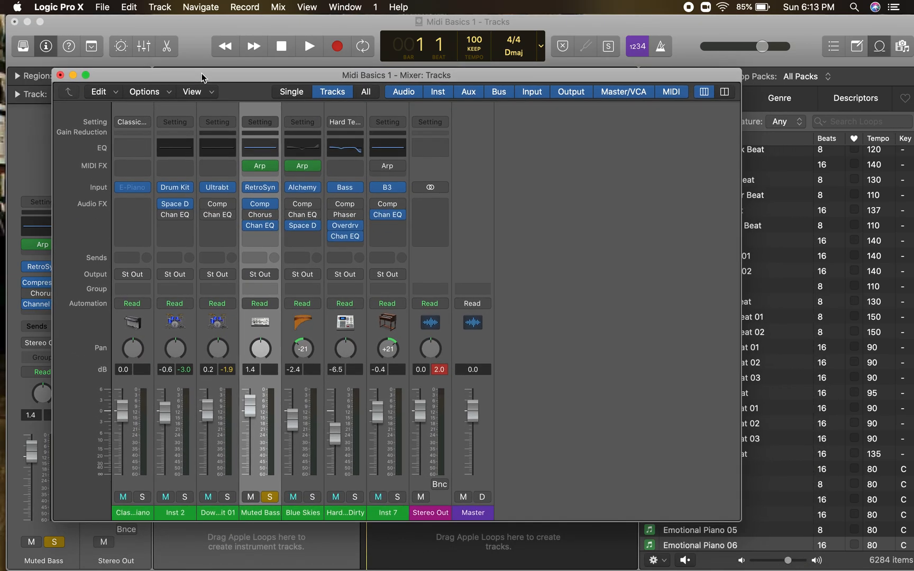
pyautogui.click(271, 168)
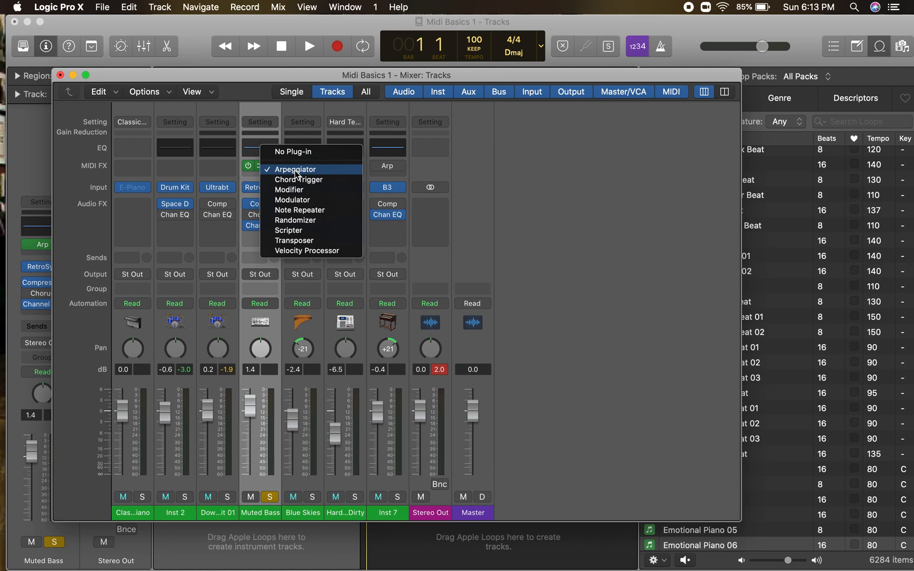
pyautogui.click(515, 153)
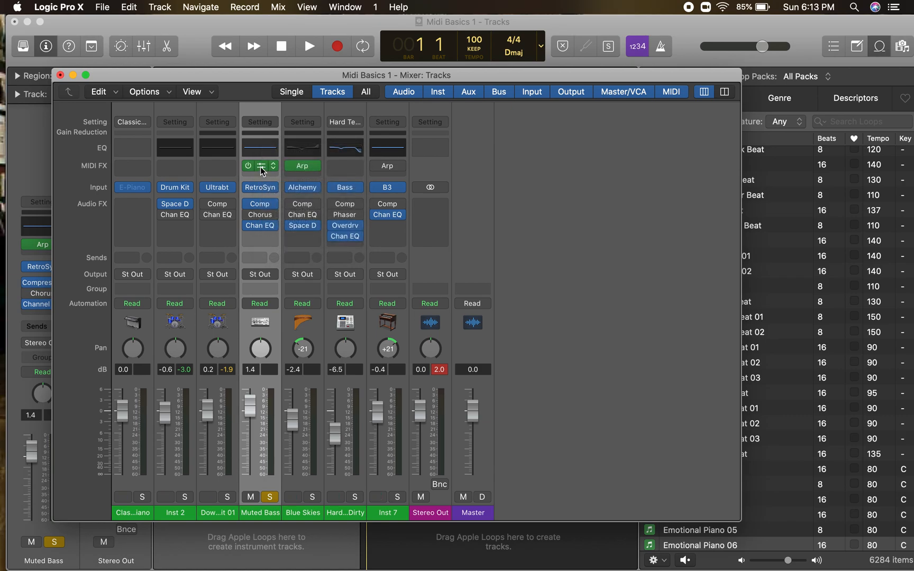
pyautogui.click(261, 167)
pyautogui.moveTo(557, 91); pyautogui.dragTo(477, 48)
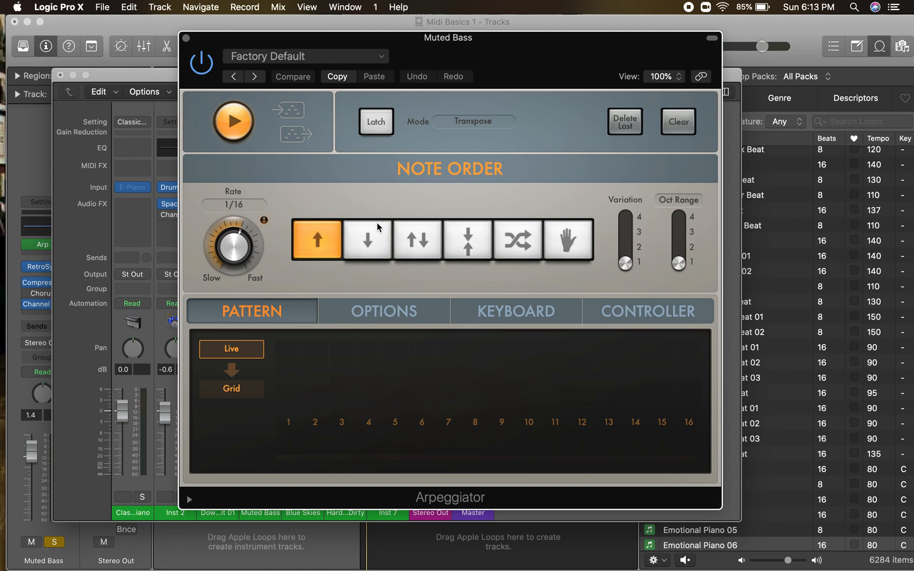
# Try the alternative note orders in the Muted Bass Arpeggiator, from descending through random, and return to ascending order.
pyautogui.click(365, 253)
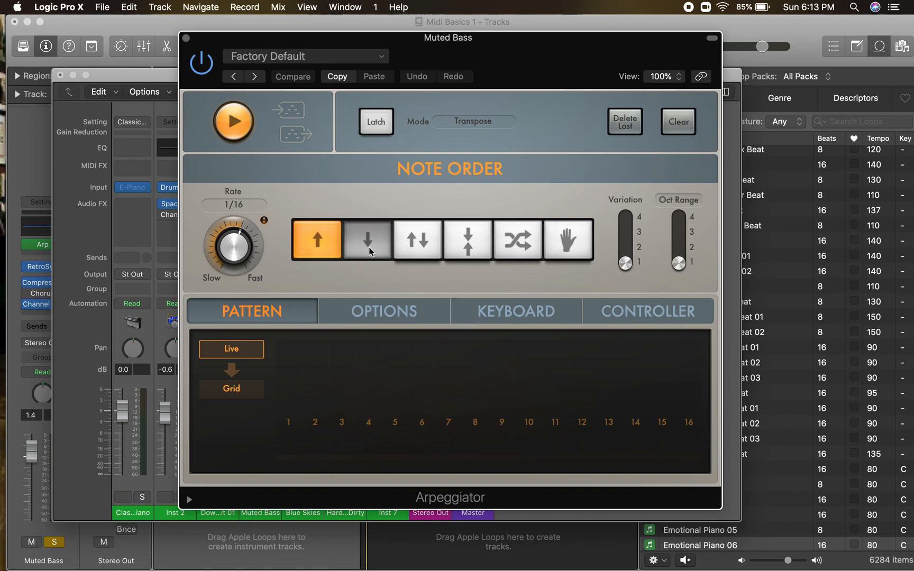
pyautogui.click(423, 249)
pyautogui.click(467, 250)
pyautogui.click(531, 251)
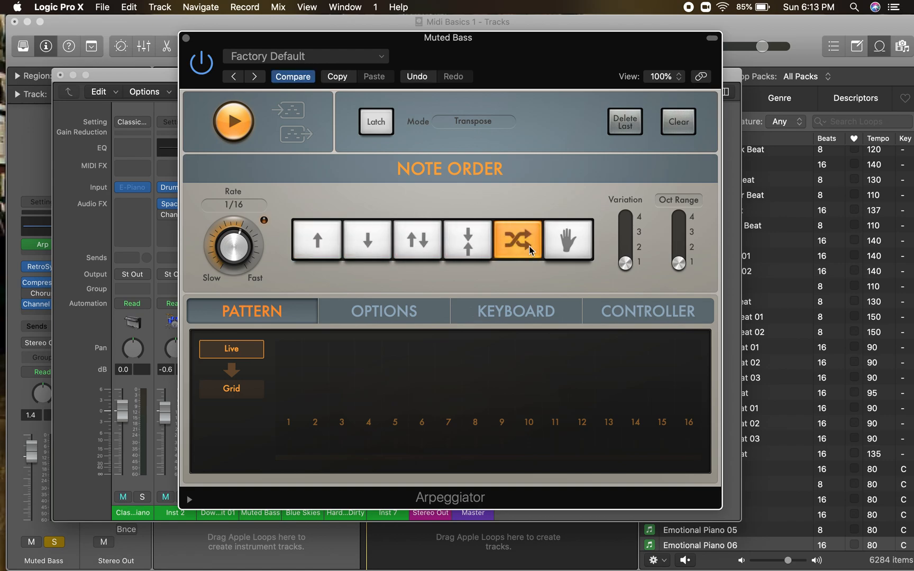
pyautogui.click(317, 250)
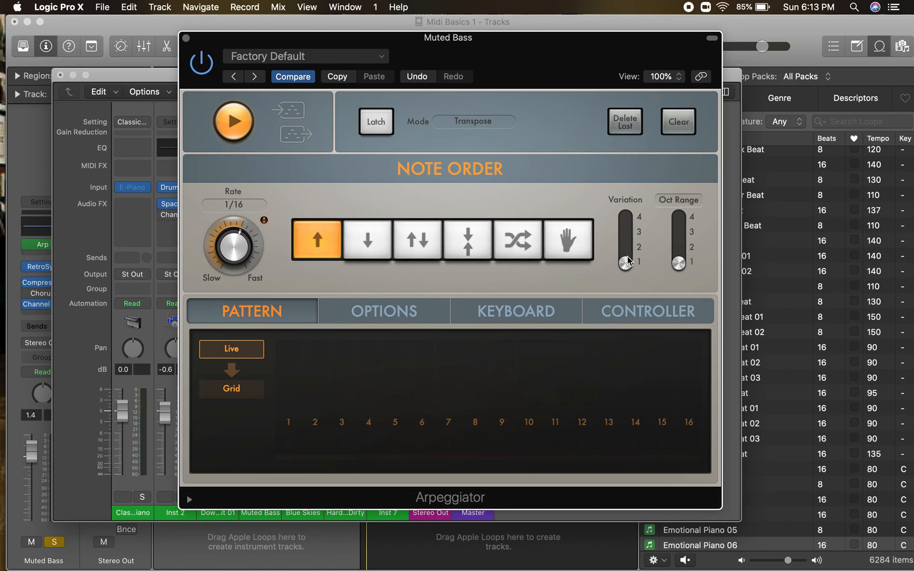
pyautogui.moveTo(628, 256); pyautogui.dragTo(680, 261)
# Play Muted Bass with its Arpeggiator bypassed and lower the track's volume to 0.8 dB.
pyautogui.click(186, 38)
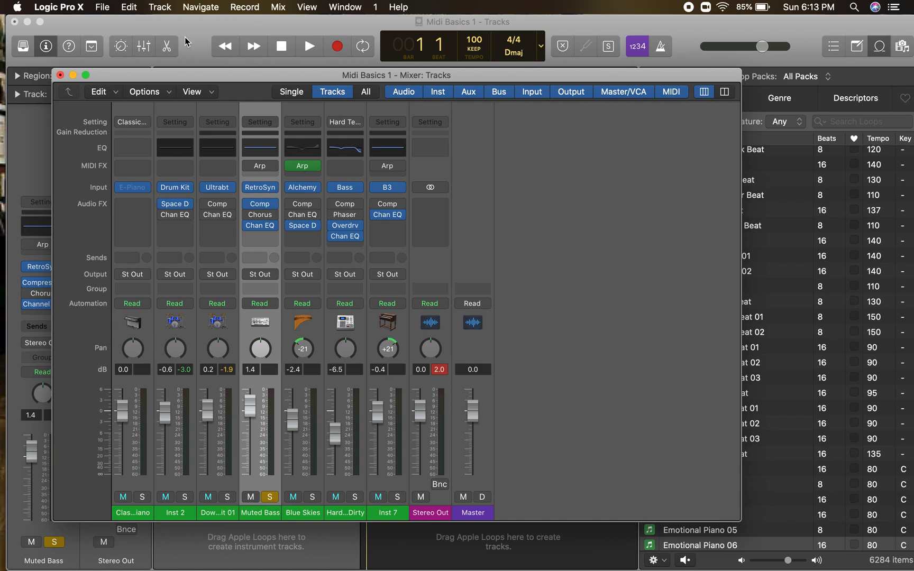
pyautogui.press('space')
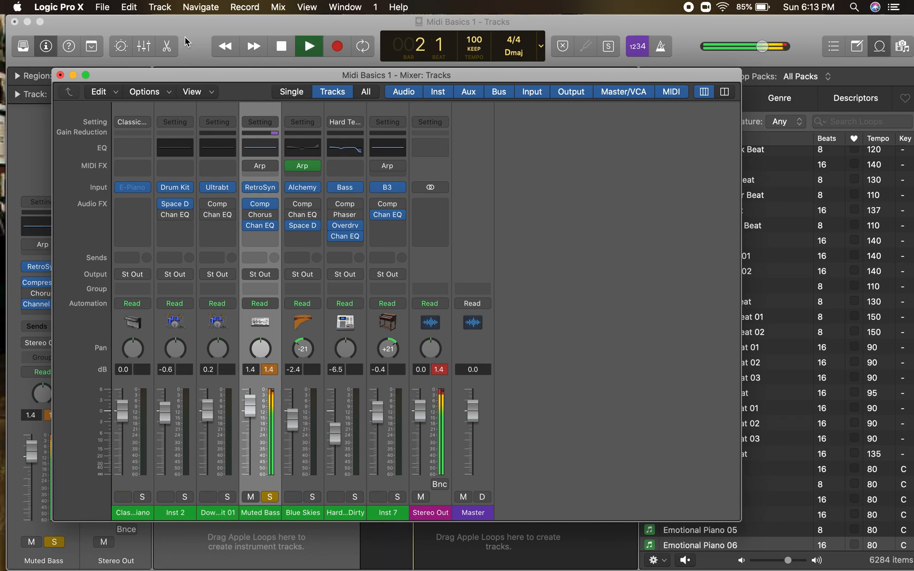
pyautogui.moveTo(250, 406); pyautogui.dragTo(250, 408)
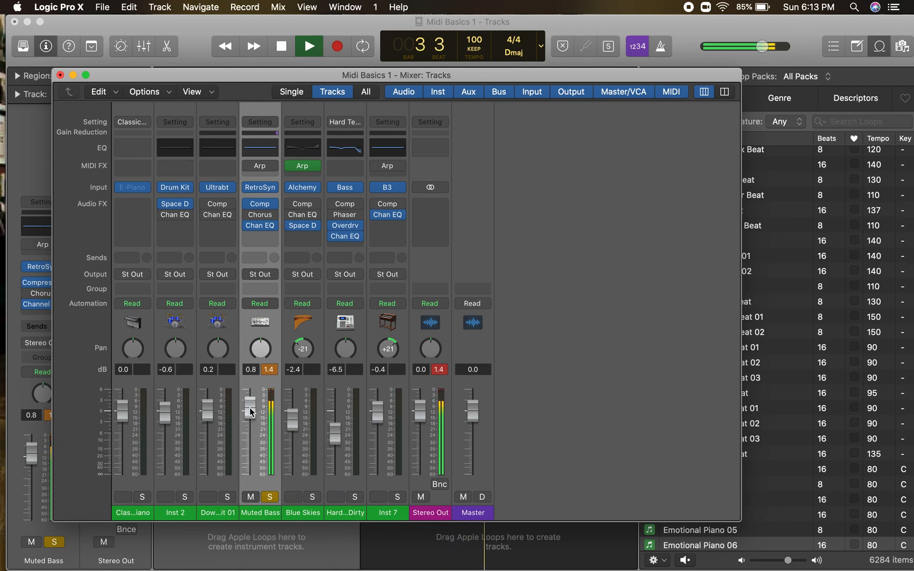
pyautogui.press('space')
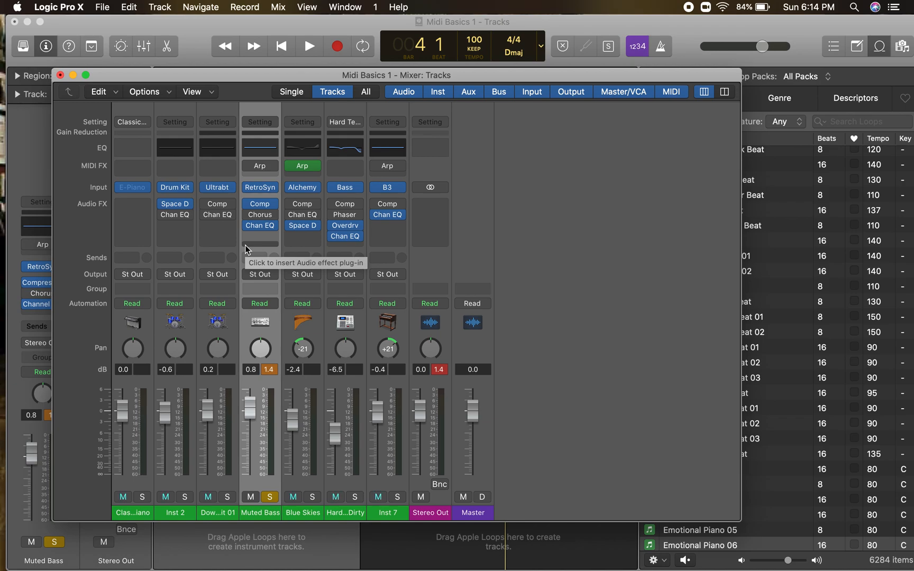
# Re-enable the Muted Bass Arpeggiator and lower the track's volume to 0.3 dB during playback.
pyautogui.moveTo(255, 170)
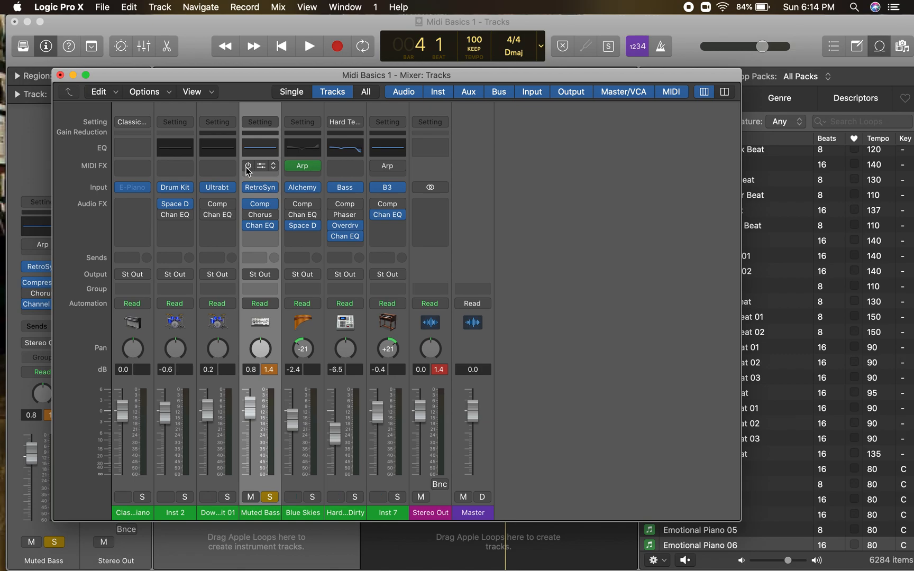
pyautogui.click(248, 166)
pyautogui.press('space')
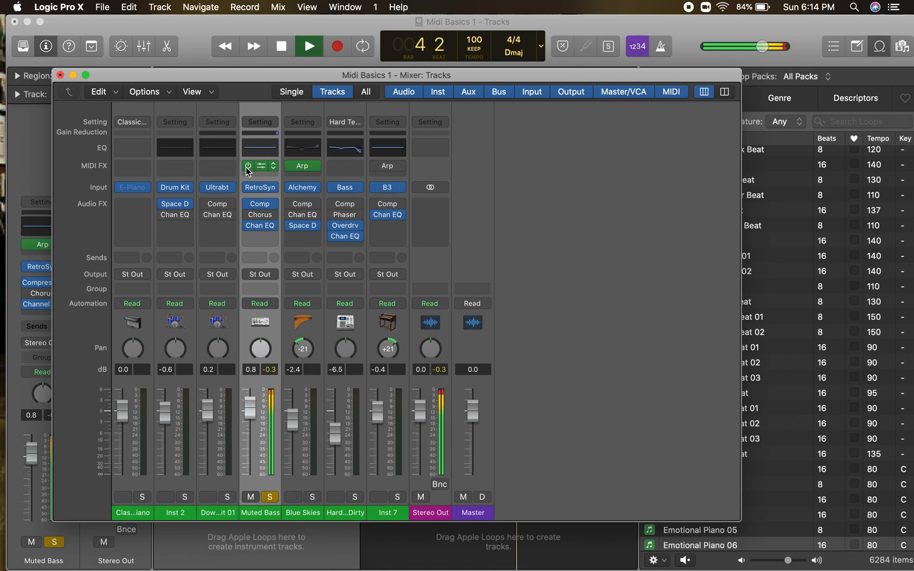
pyautogui.moveTo(247, 409); pyautogui.dragTo(249, 411)
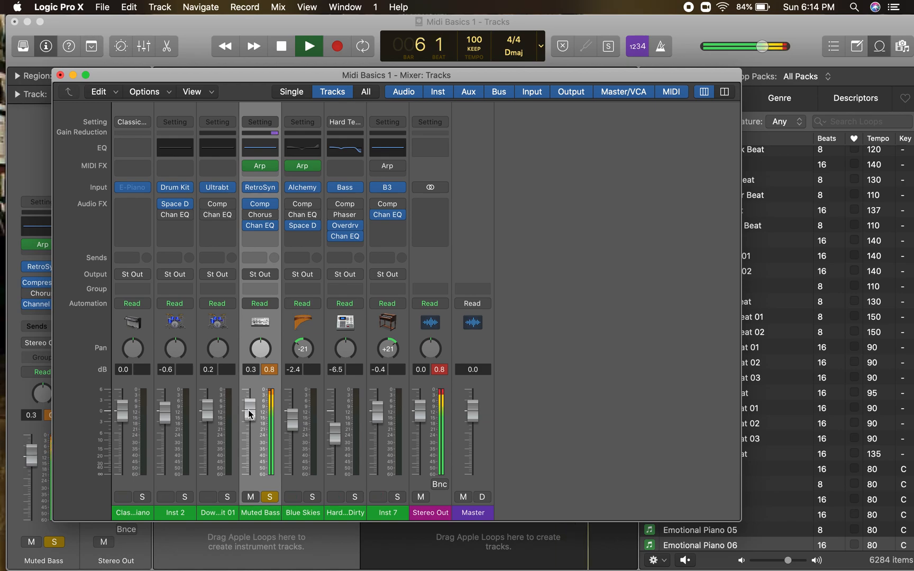
pyautogui.press('XF86AudioRaiseVolume')
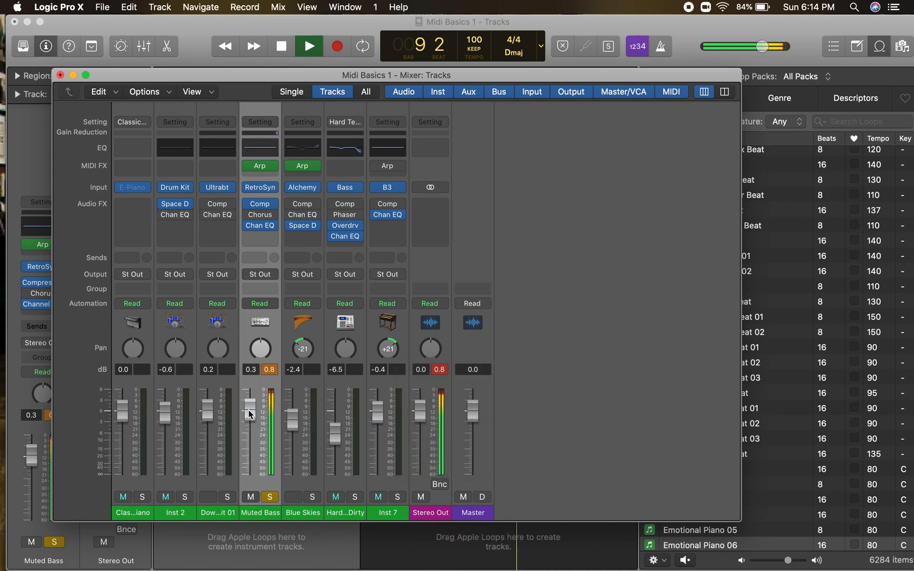
# Compare Muted Bass with the Arpeggiator off and on, and solo Inst 2 and Downtempo Kit 01 alongside it before stopping playback.
pyautogui.click(249, 166)
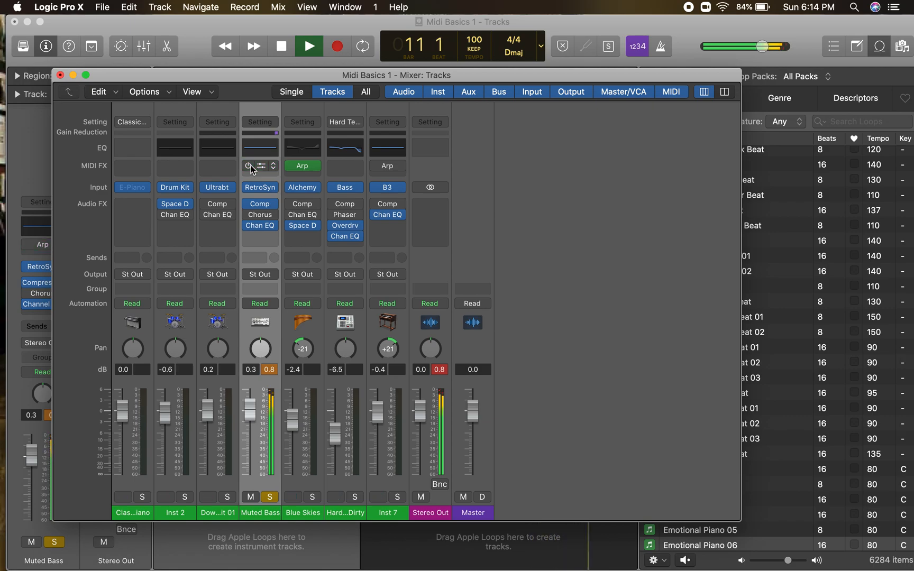
pyautogui.click(249, 166)
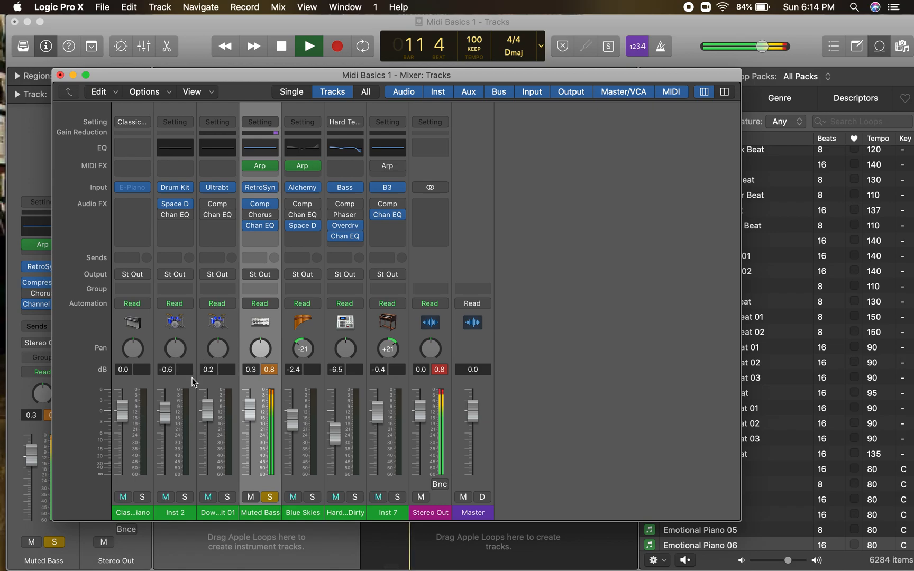
pyautogui.click(186, 498)
pyautogui.click(228, 497)
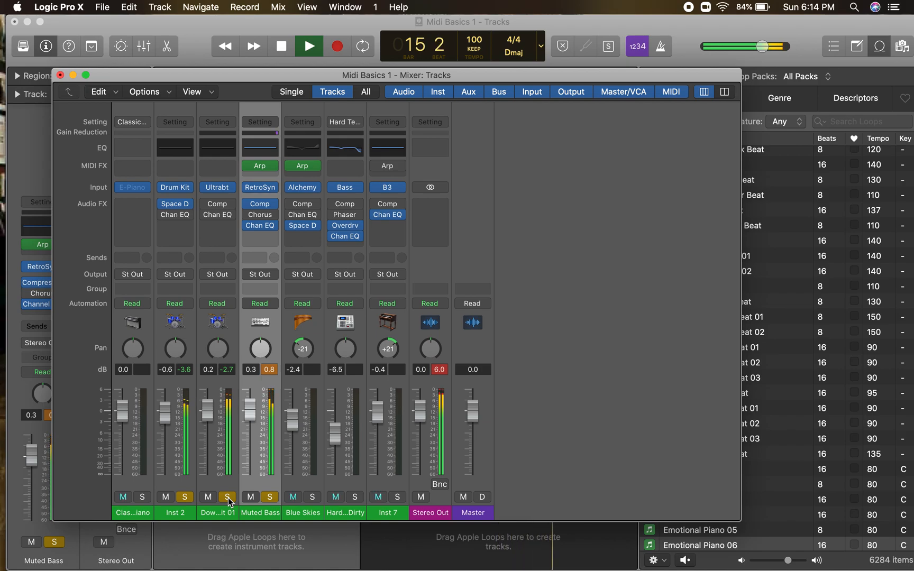
pyautogui.press('space')
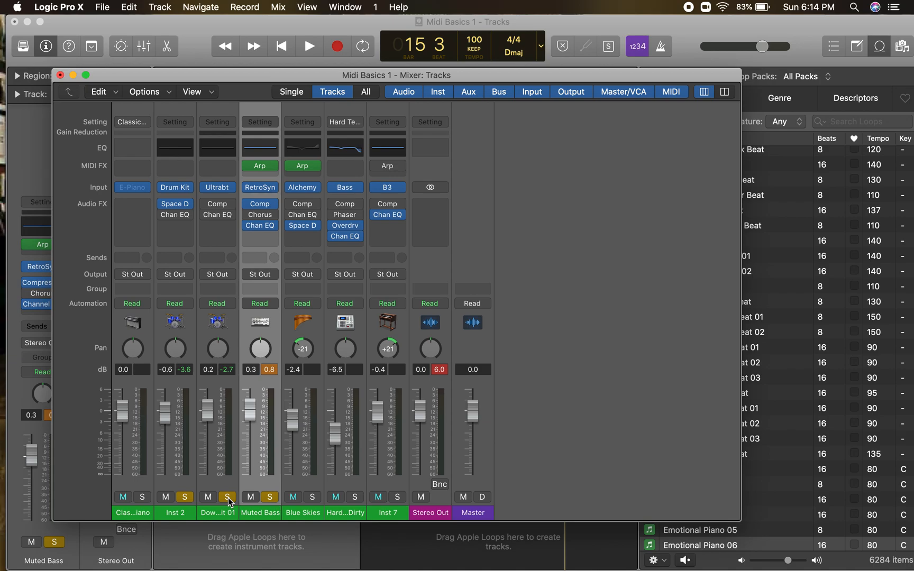
# Open the Muted Bass Compressor, view its VCA and Studio FET models, and return to Vintage FET.
pyautogui.click(261, 208)
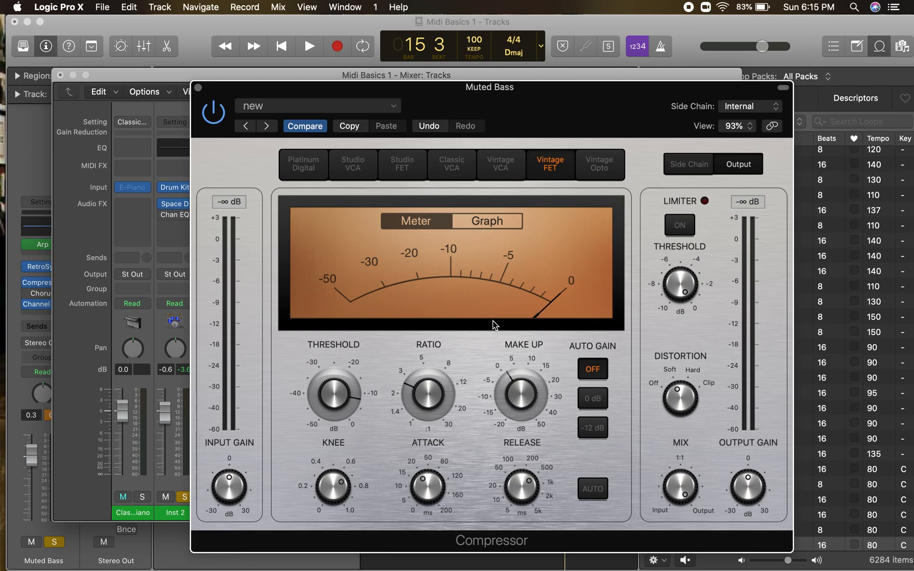
pyautogui.moveTo(423, 380)
pyautogui.click(462, 169)
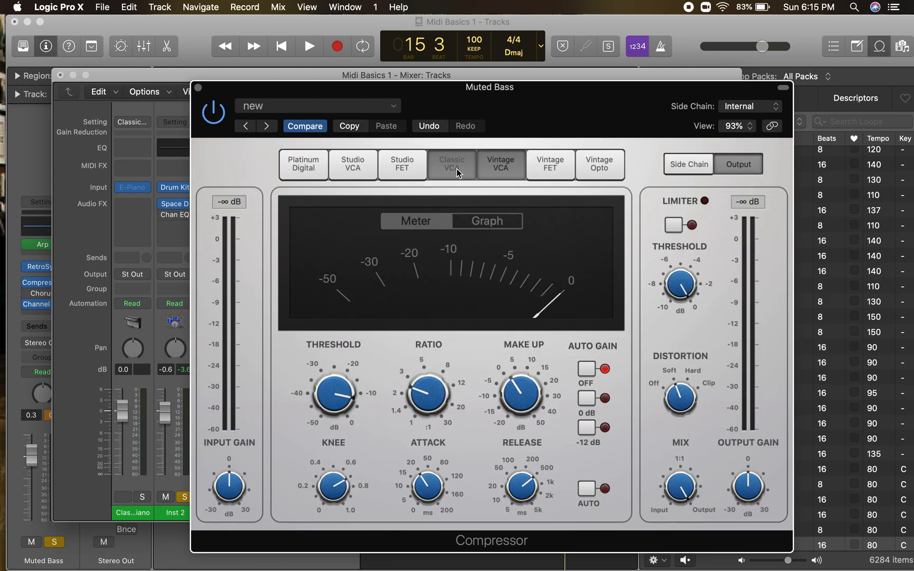
pyautogui.click(403, 169)
pyautogui.click(569, 164)
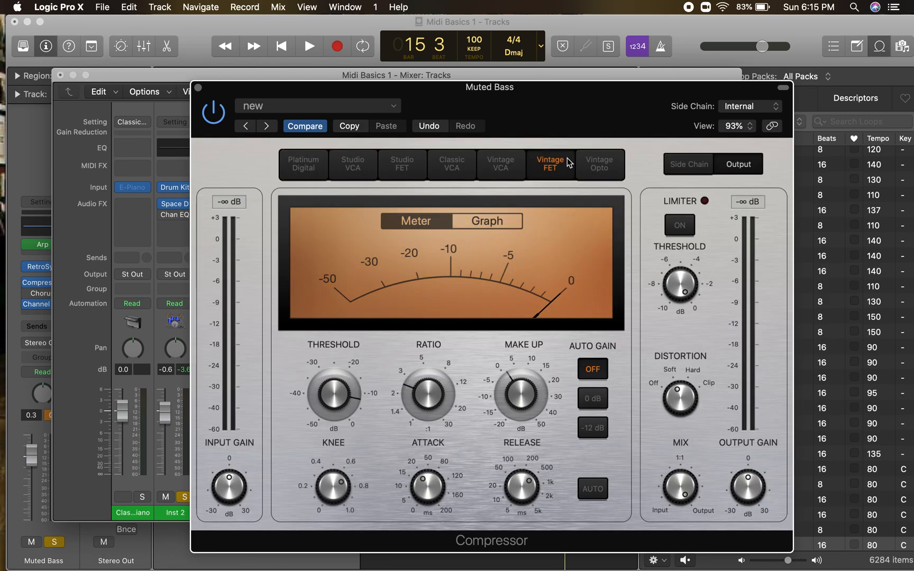
# Audition other Compressor models on Muted Bass during playback, return to Vintage FET, and close the plug-in.
pyautogui.press('space')
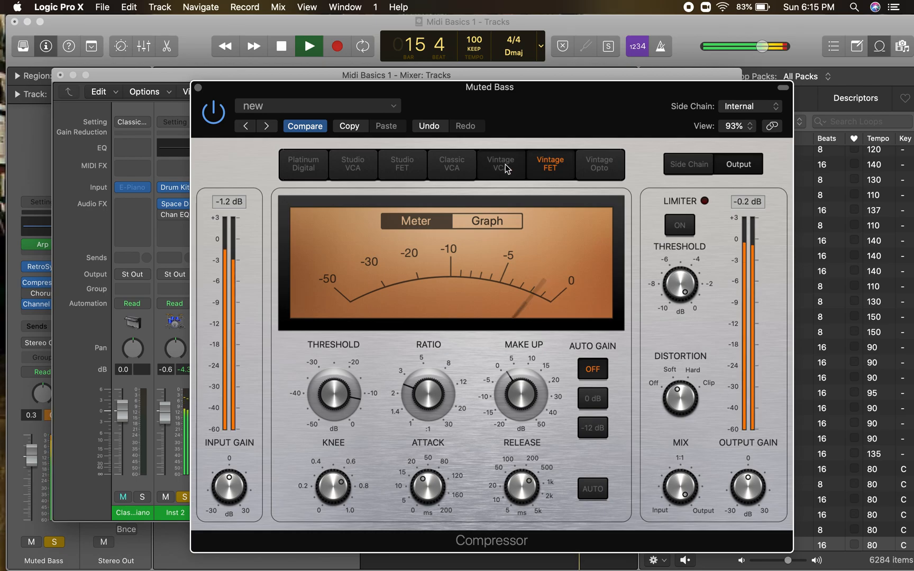
pyautogui.click(480, 169)
pyautogui.click(465, 169)
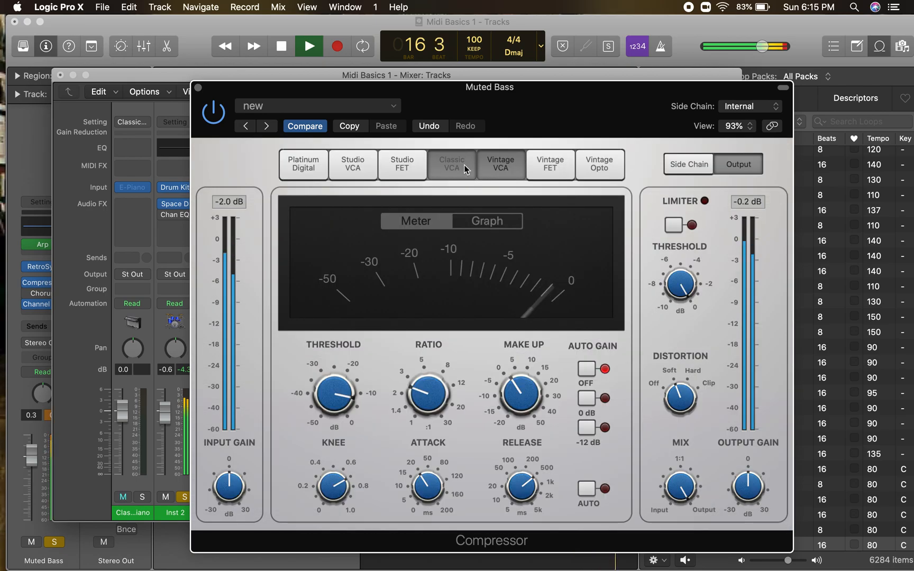
pyautogui.click(402, 171)
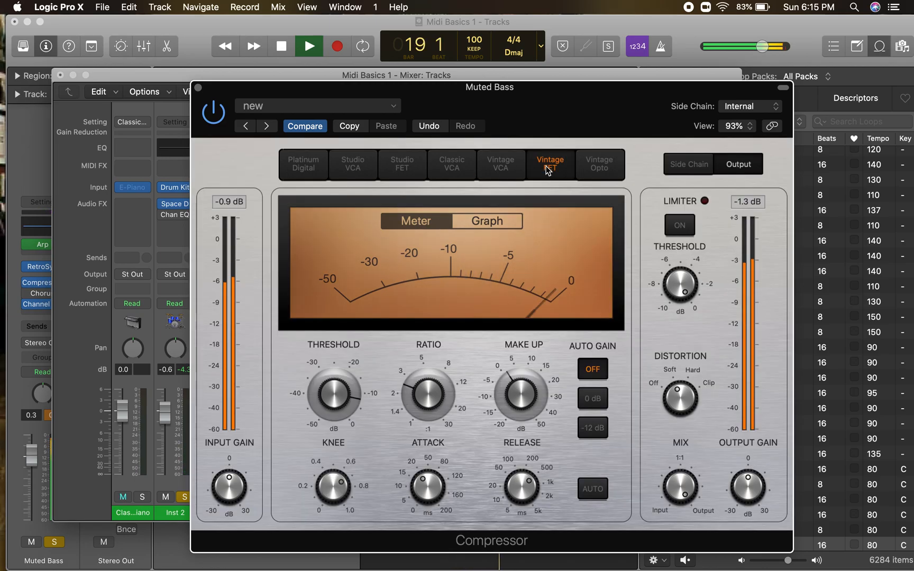
pyautogui.click(548, 170)
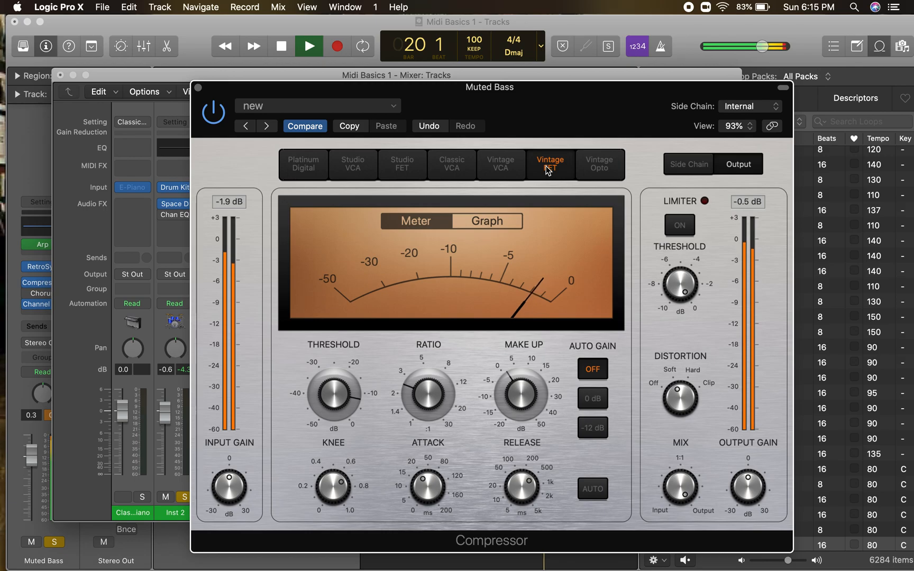
pyautogui.press('space')
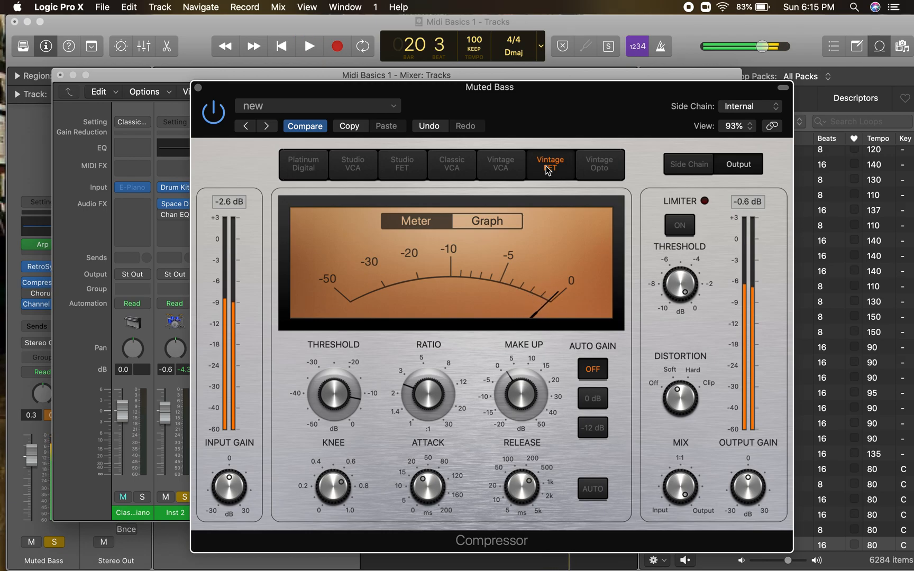
pyautogui.click(198, 87)
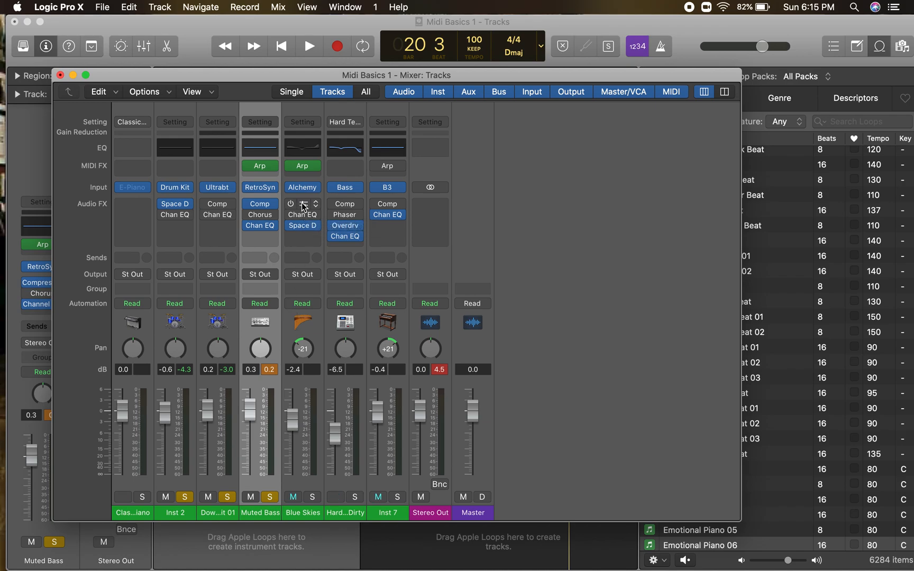
# Solo Blue Skies together with the other soloed tracks and bypass its Arpeggiator.
pyautogui.click(314, 498)
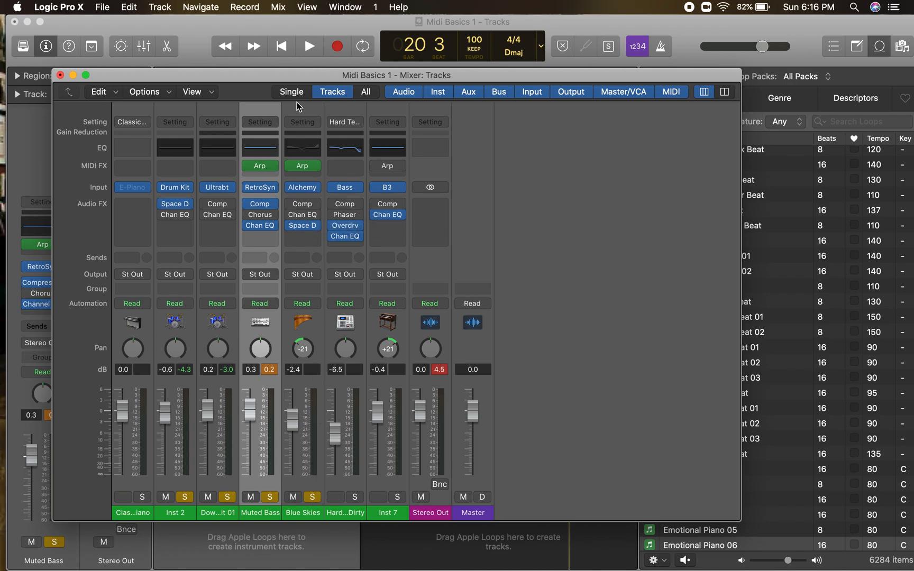
pyautogui.click(306, 167)
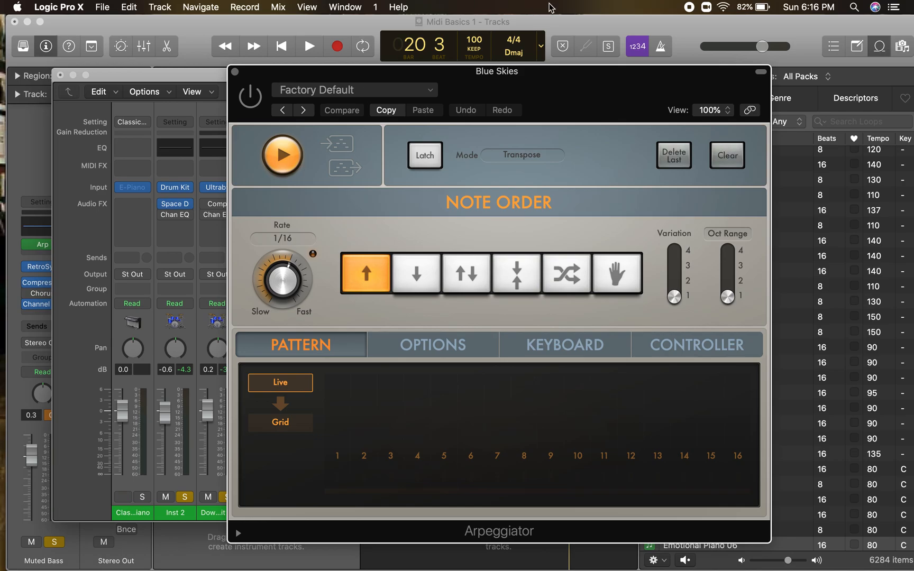
pyautogui.moveTo(555, 84); pyautogui.dragTo(637, 52)
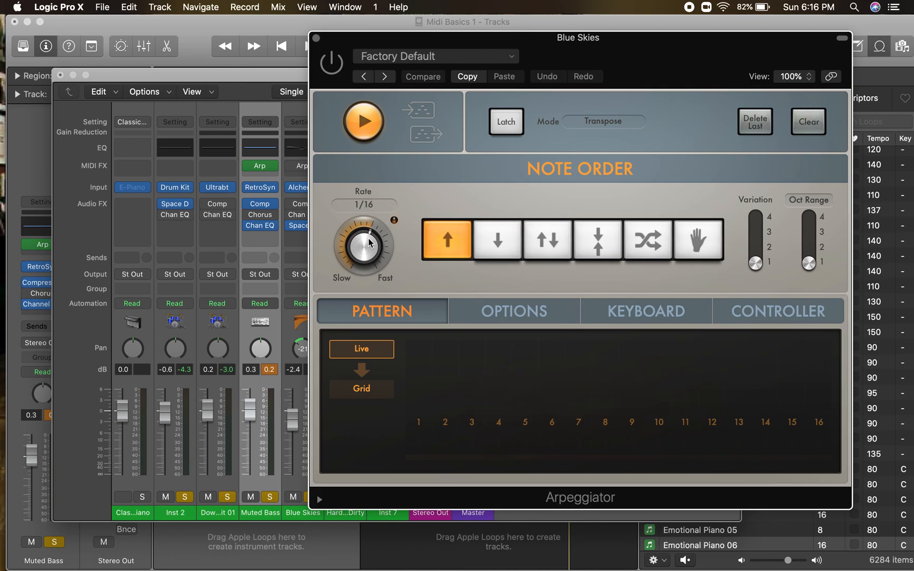
pyautogui.moveTo(571, 41); pyautogui.dragTo(516, 116)
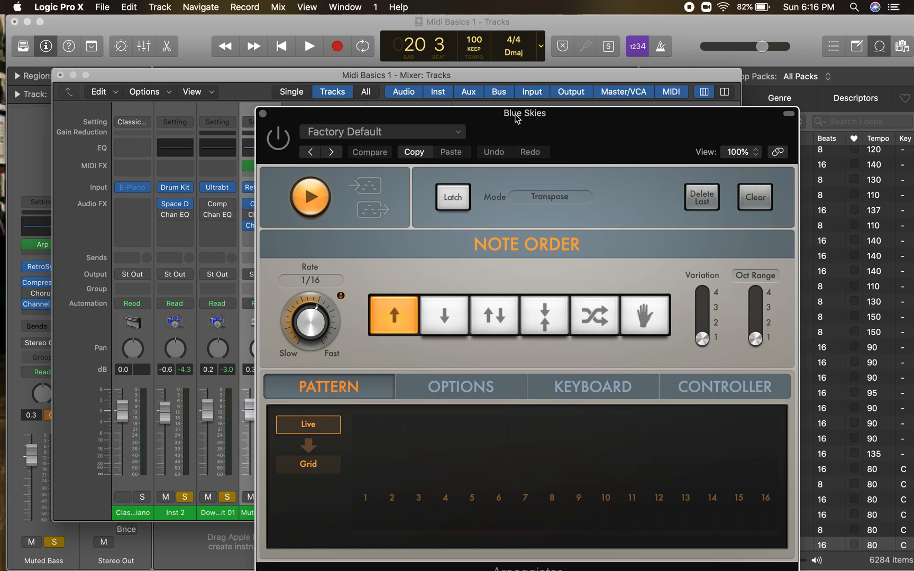
pyautogui.moveTo(517, 118); pyautogui.dragTo(534, 59)
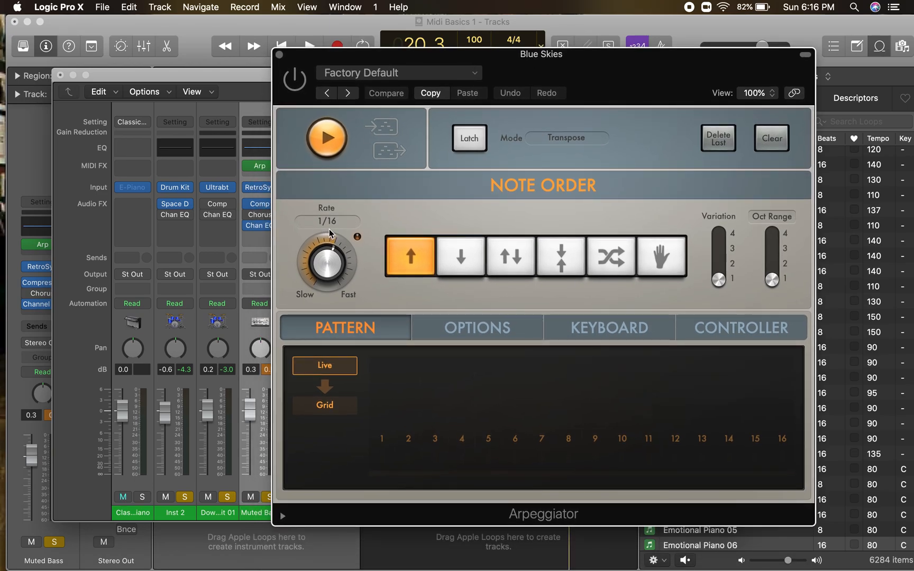
pyautogui.click(280, 55)
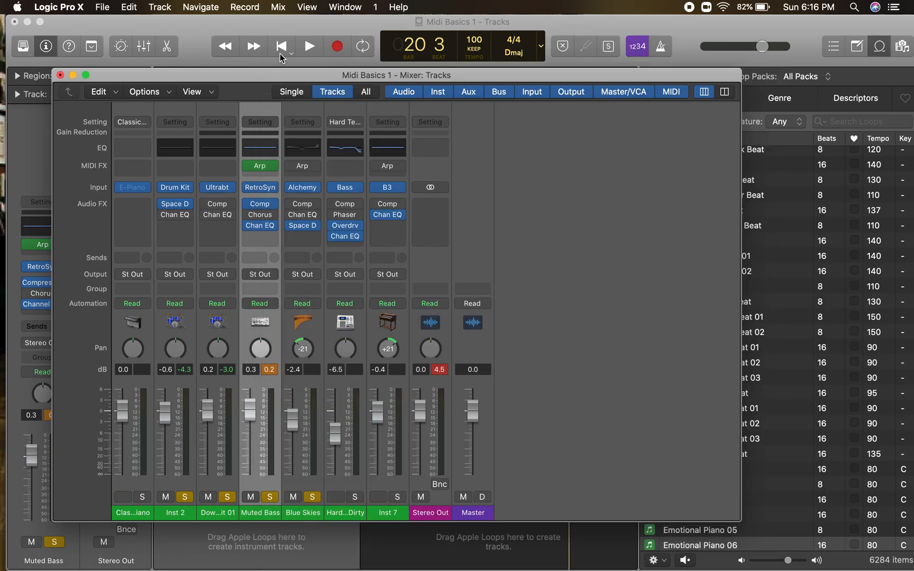
# View the Arpeggiator on Muted Bass and the Space Designer on Blue Skies, closing each plug-in.
pyautogui.click(261, 167)
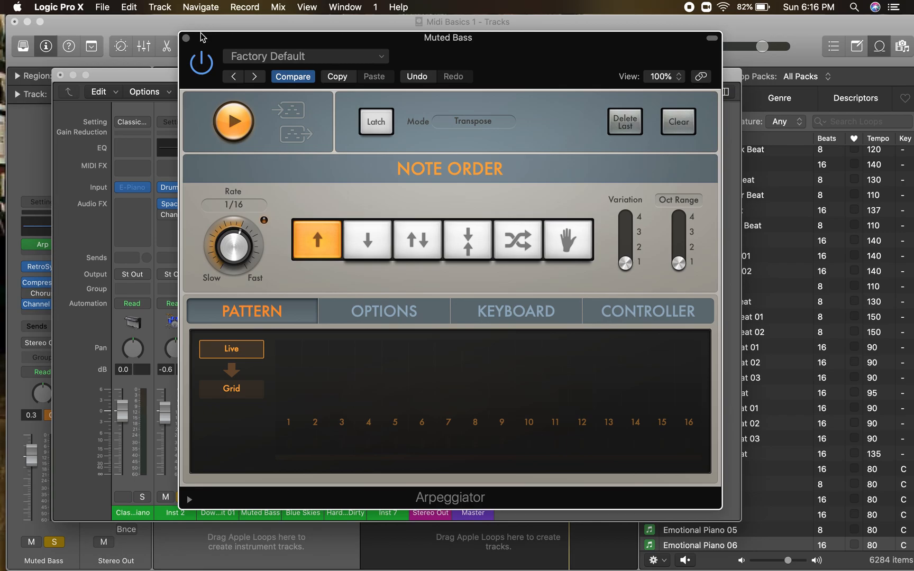
pyautogui.click(186, 38)
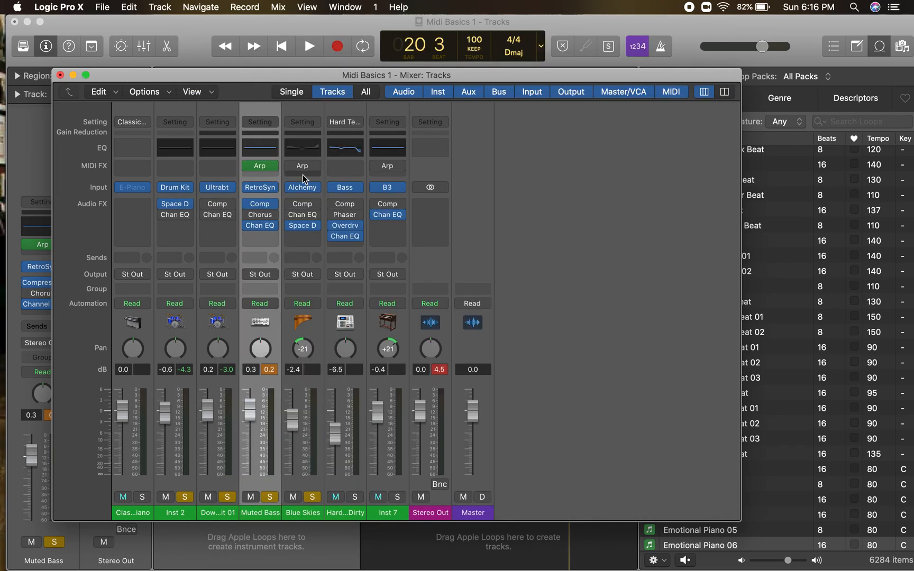
pyautogui.moveTo(306, 192)
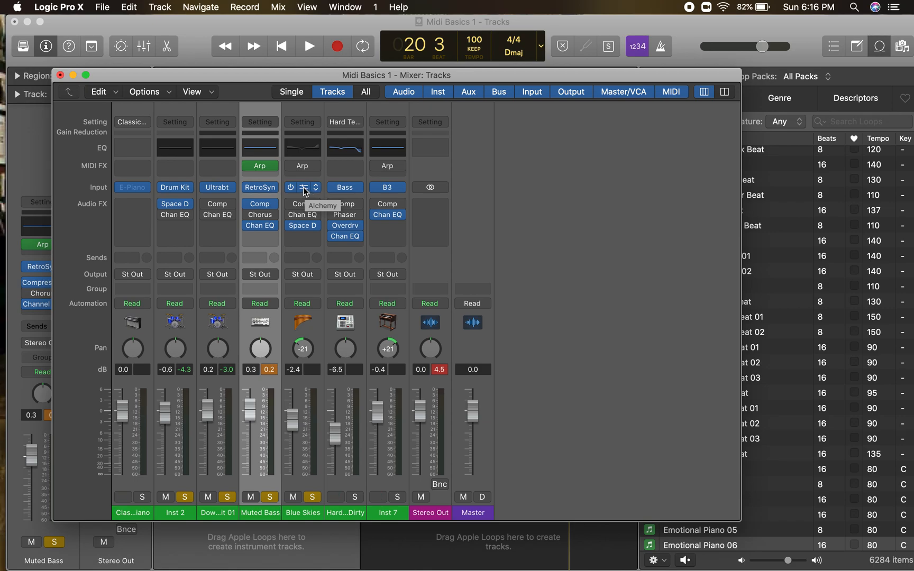
pyautogui.click(304, 227)
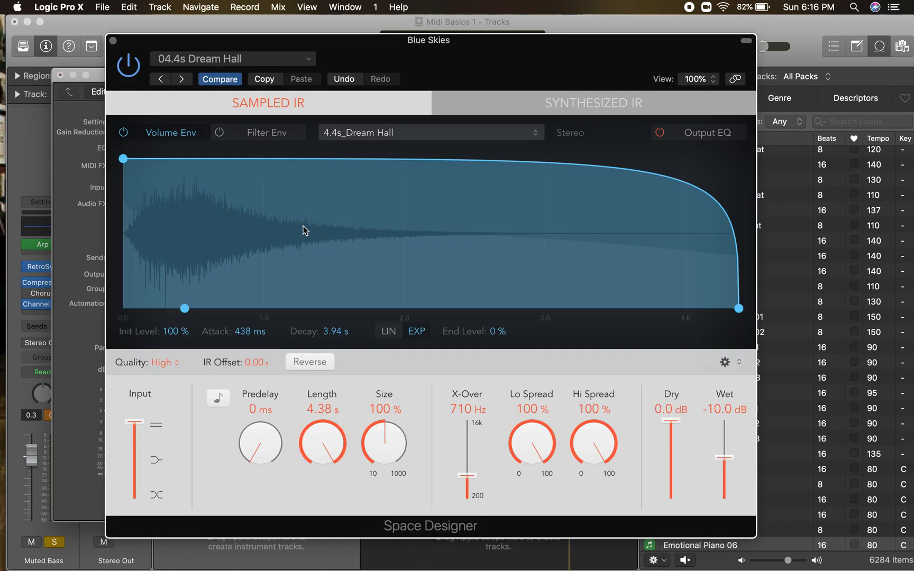
pyautogui.click(114, 41)
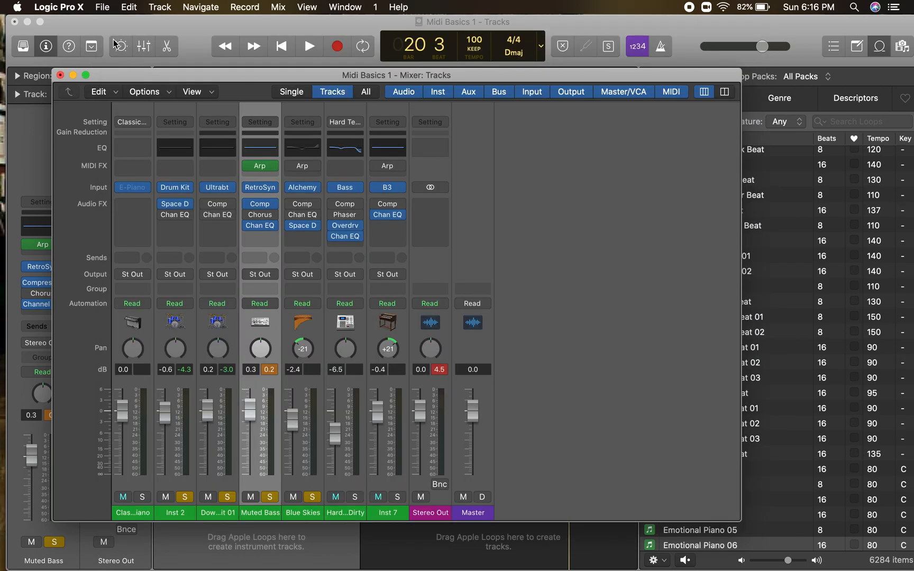
# Bypass Space Designer on Blue Skies, then enable its Compressor and show the plug-in window in full.
pyautogui.moveTo(293, 227)
pyautogui.click(291, 205)
pyautogui.click(304, 208)
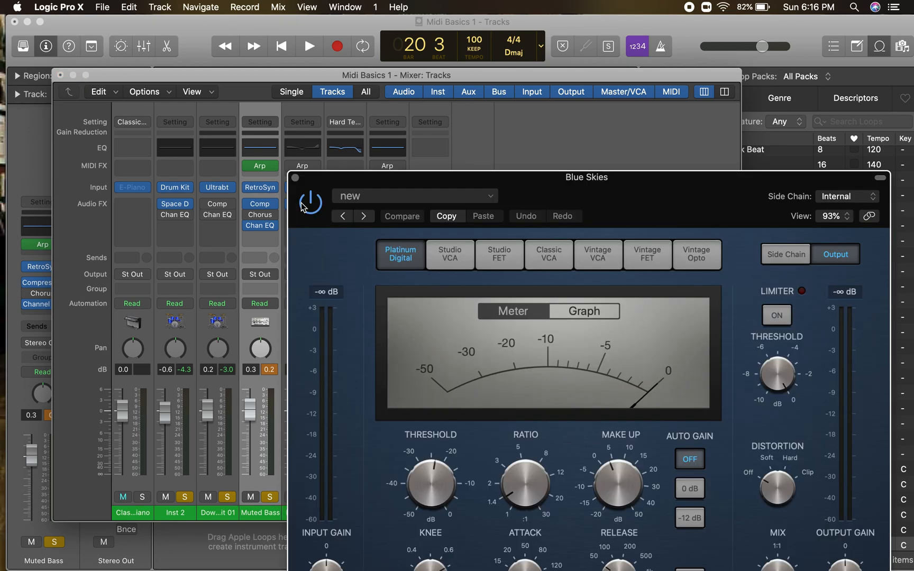
pyautogui.moveTo(550, 192); pyautogui.dragTo(400, 38)
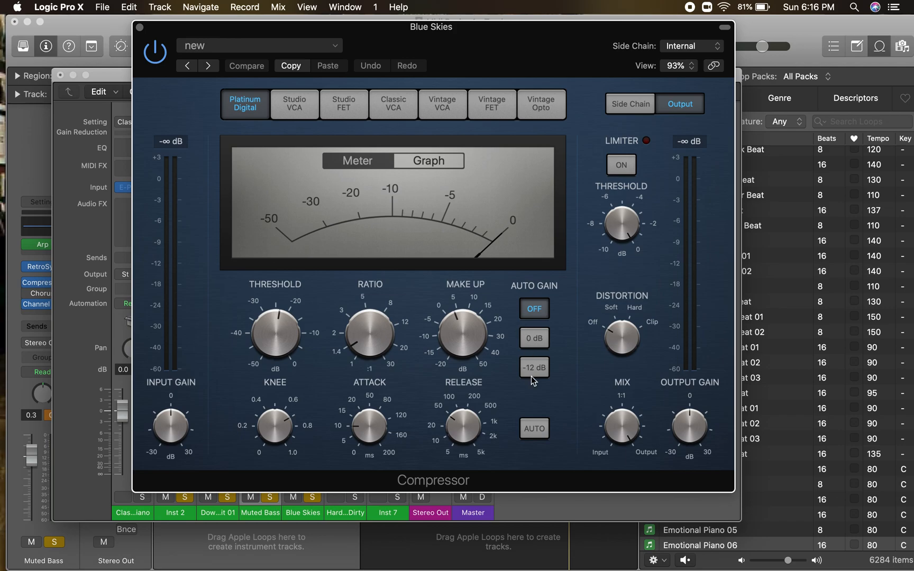
# Set the Blue Skies Compressor to Soft distortion with a threshold of about -4 dB, lower Make Up, higher ratio, attack and release, and close it.
pyautogui.click(615, 307)
pyautogui.moveTo(465, 332); pyautogui.dragTo(460, 341)
pyautogui.moveTo(296, 334); pyautogui.dragTo(272, 315)
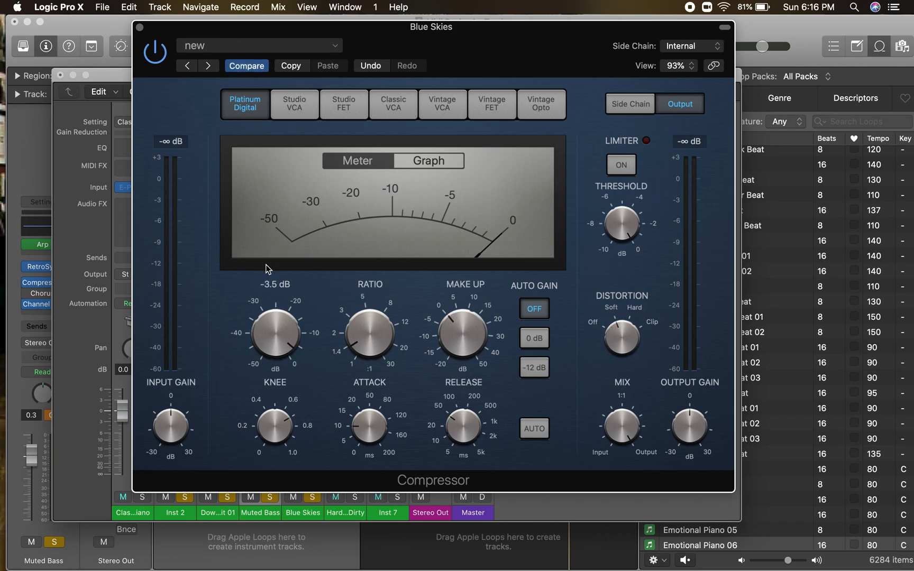
pyautogui.moveTo(359, 332); pyautogui.dragTo(358, 310)
pyautogui.moveTo(362, 425); pyautogui.dragTo(364, 411)
pyautogui.moveTo(458, 417); pyautogui.dragTo(457, 373)
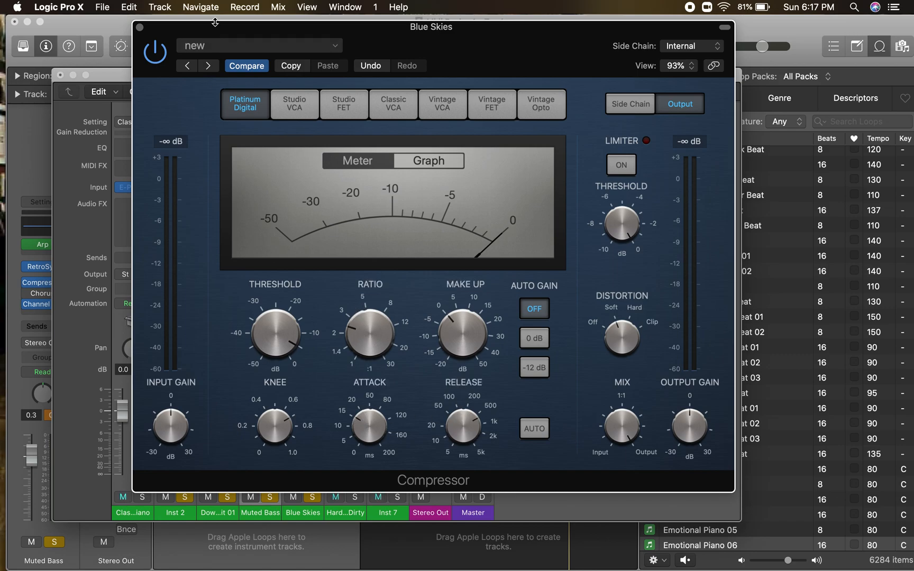
pyautogui.moveTo(215, 22); pyautogui.dragTo(286, 127)
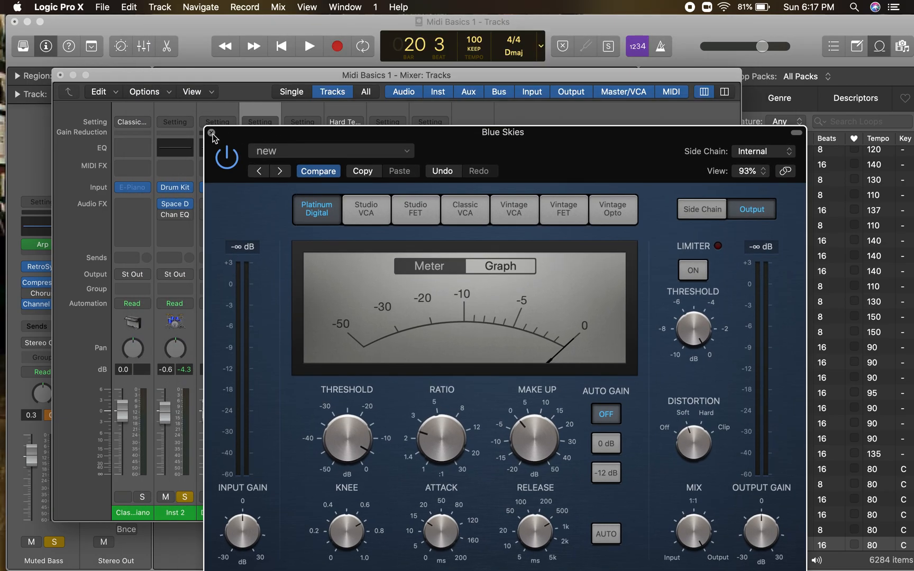
pyautogui.click(211, 133)
# Play the project from the beginning with the Mixer moved aside, and set a cycle range from bar 1 to bar 5.
pyautogui.press('space')
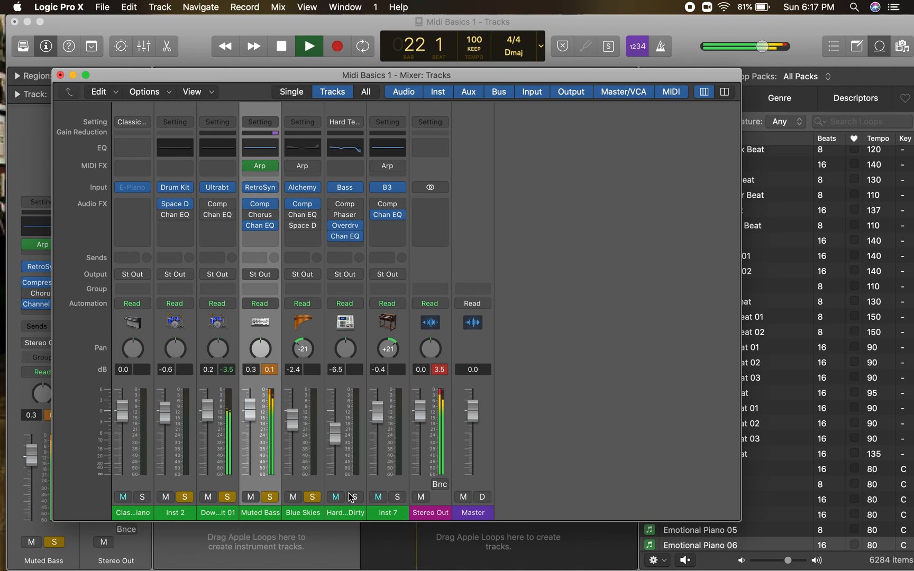
pyautogui.moveTo(510, 78); pyautogui.dragTo(541, 499)
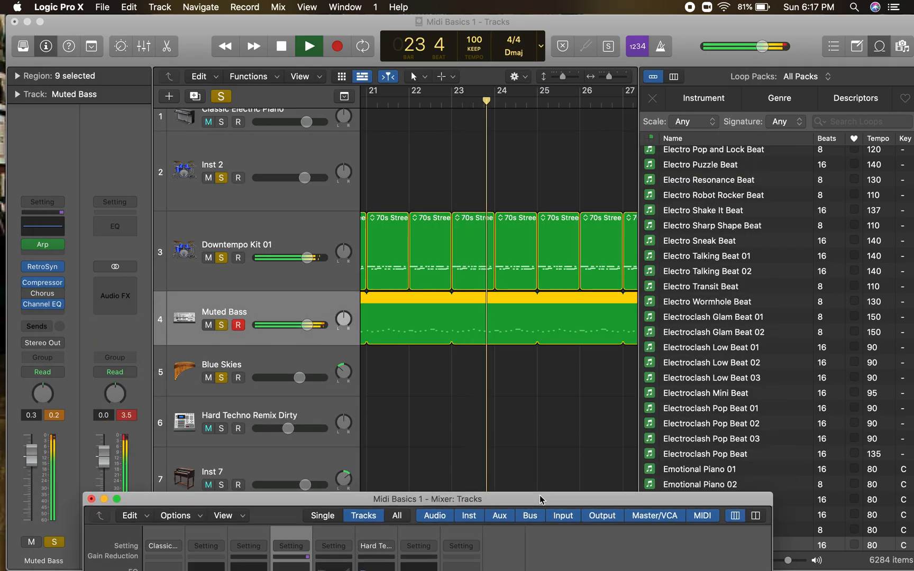
pyautogui.hscroll(-15, 565, 357)
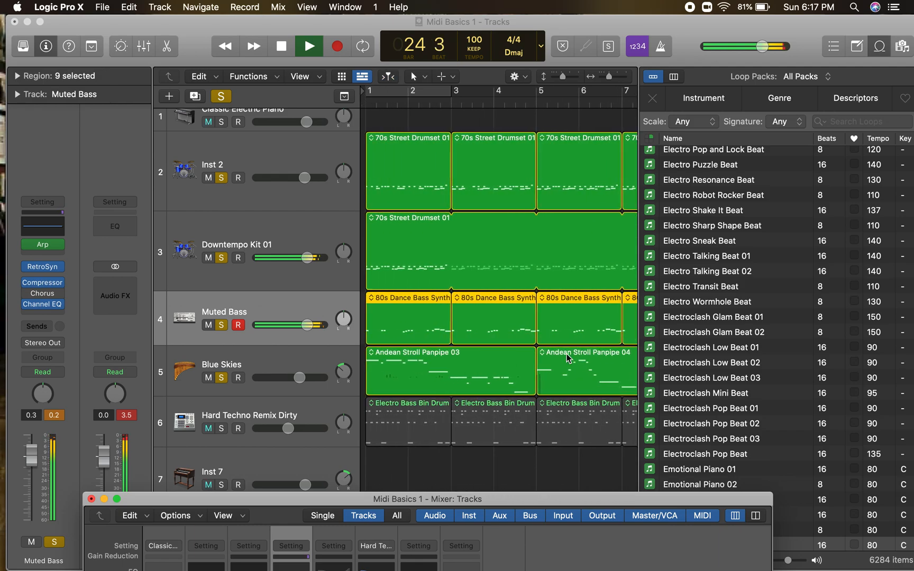
pyautogui.press('Return')
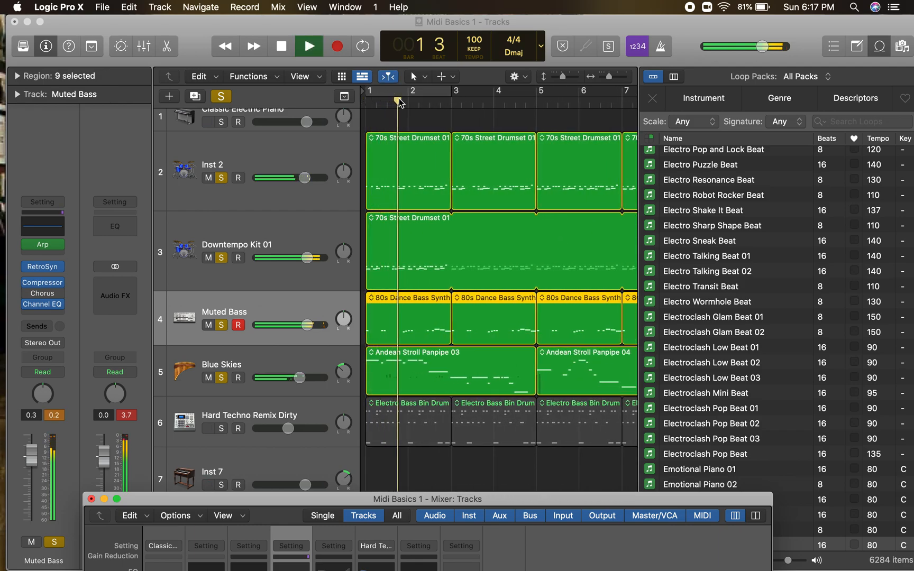
pyautogui.moveTo(400, 94); pyautogui.dragTo(532, 92)
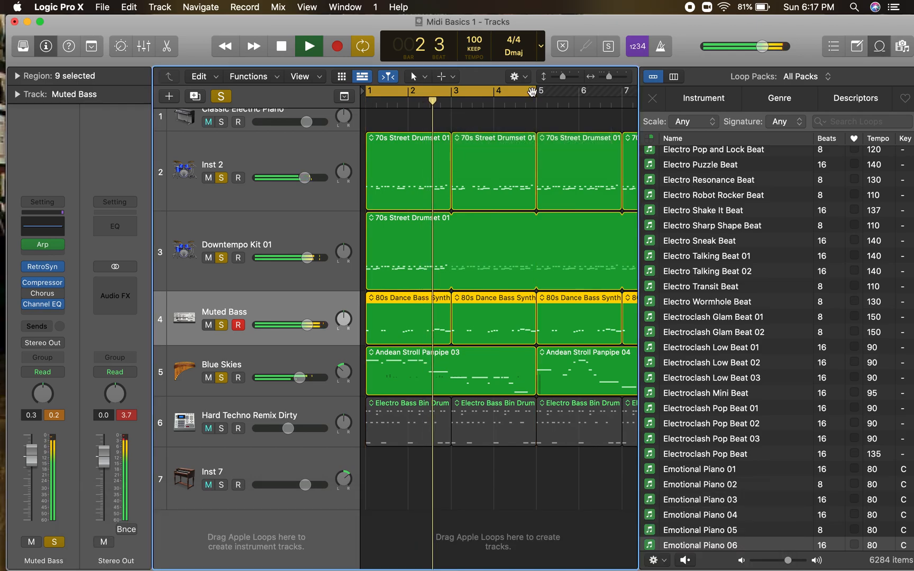
# Unsolo Muted Bass, Downtempo Kit 01 and Inst 2 so only Blue Skies stays soloed, and select Blue Skies.
pyautogui.click(221, 325)
pyautogui.click(221, 258)
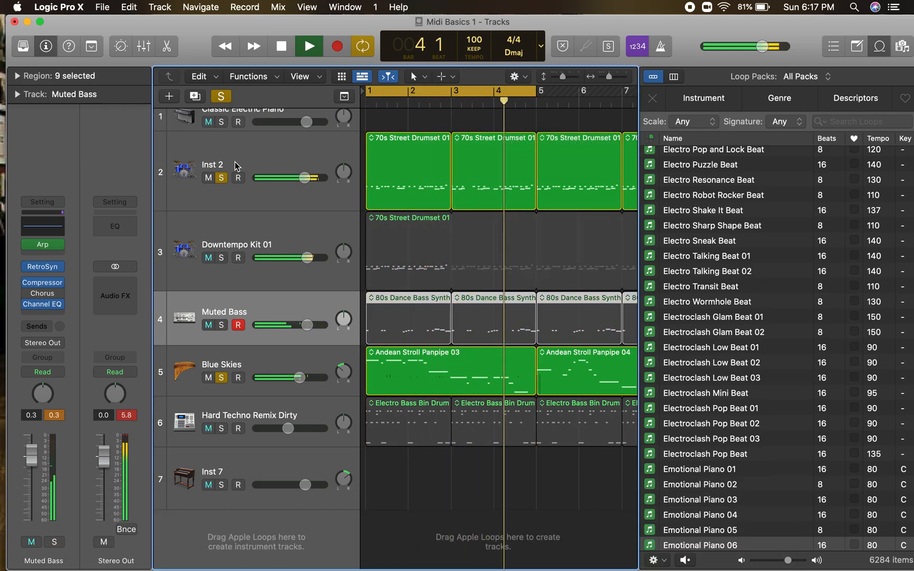
pyautogui.click(222, 178)
pyautogui.click(244, 364)
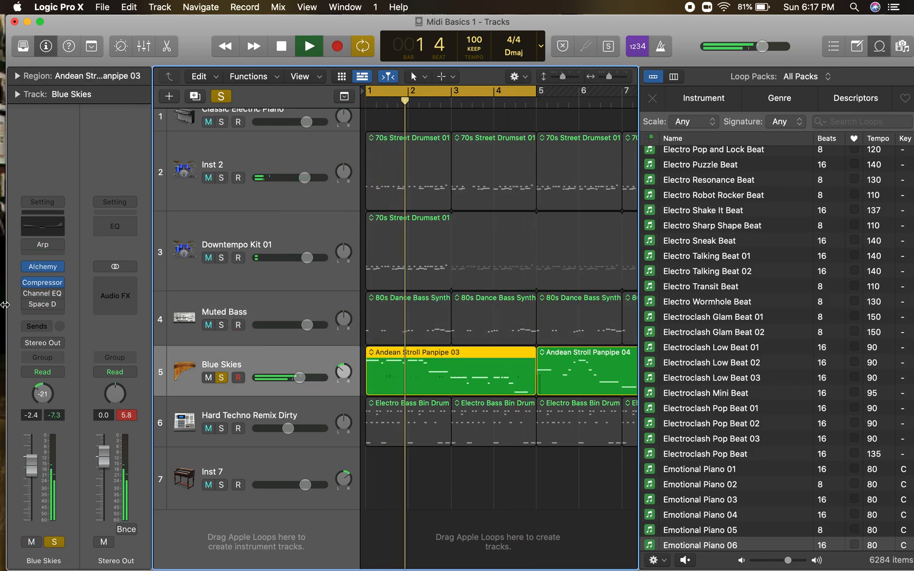
# Switch the Blue Skies Compressor to Vintage Opto, fine-tune its attack and release during playback, and close the plug-in.
pyautogui.click(42, 282)
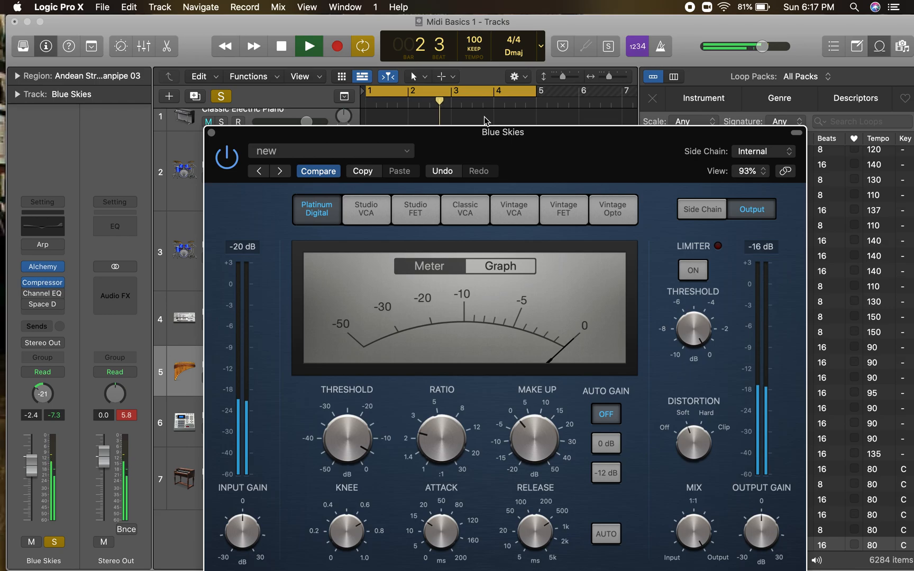
pyautogui.moveTo(484, 132); pyautogui.dragTo(399, 46)
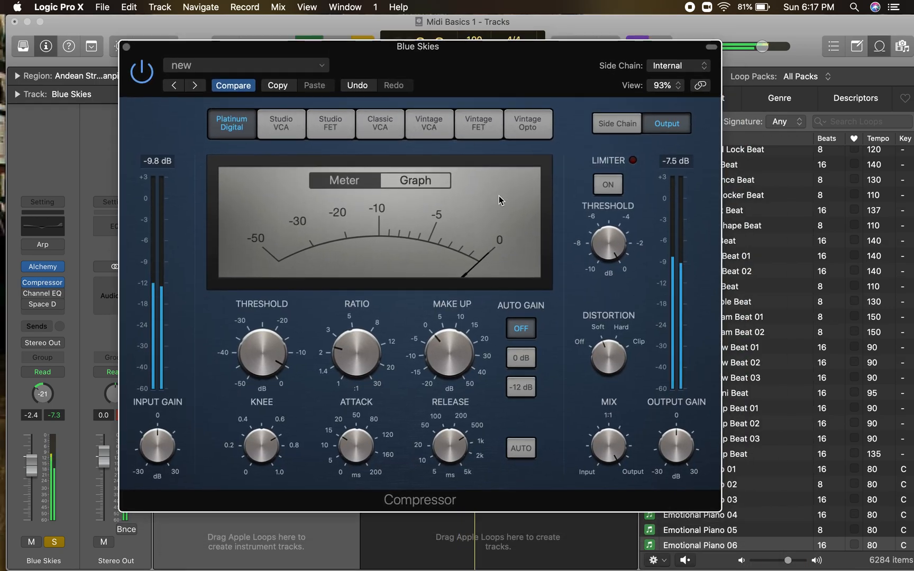
pyautogui.click(521, 126)
pyautogui.moveTo(449, 362)
pyautogui.mouseDown()
pyautogui.moveTo(450, 353)
pyautogui.moveTo(449, 365)
pyautogui.mouseUp()
pyautogui.moveTo(358, 361); pyautogui.dragTo(358, 359)
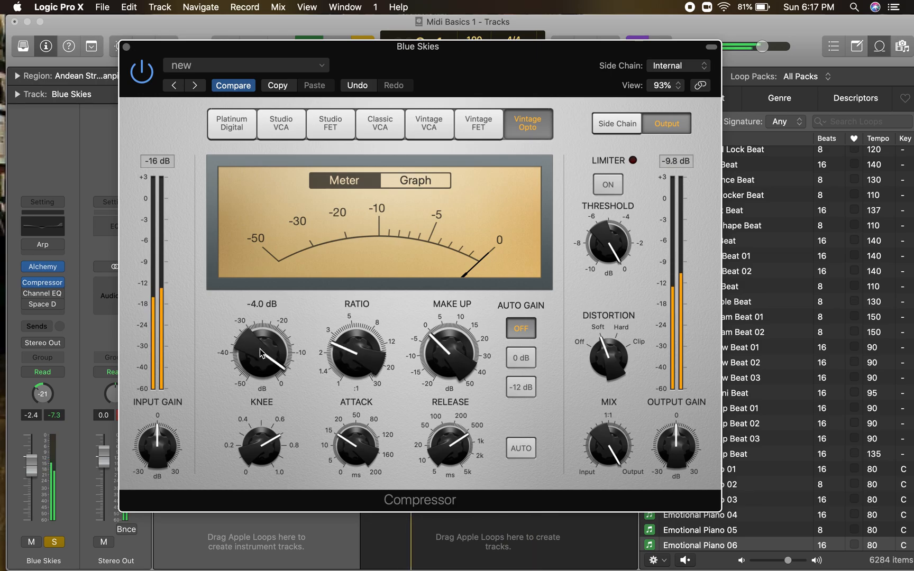
pyautogui.moveTo(442, 445); pyautogui.dragTo(442, 442)
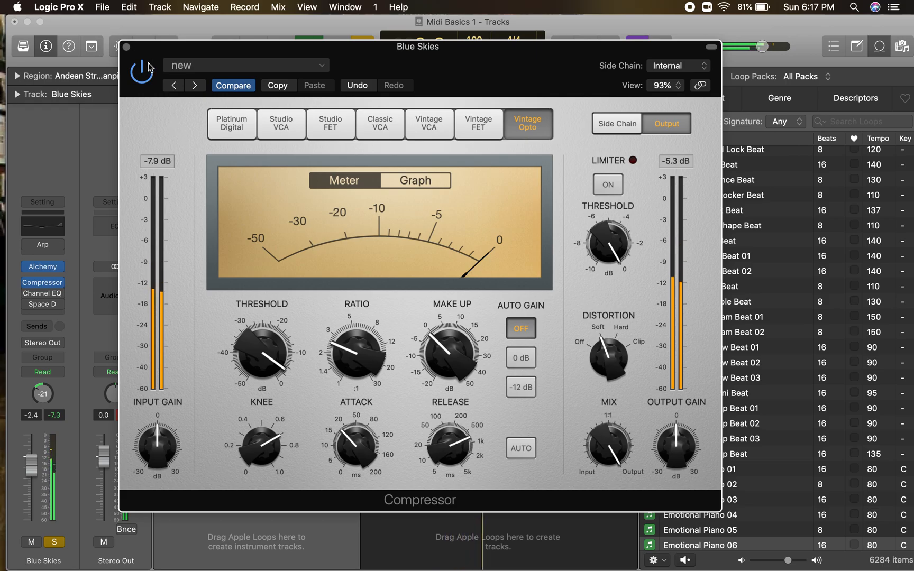
pyautogui.click(126, 47)
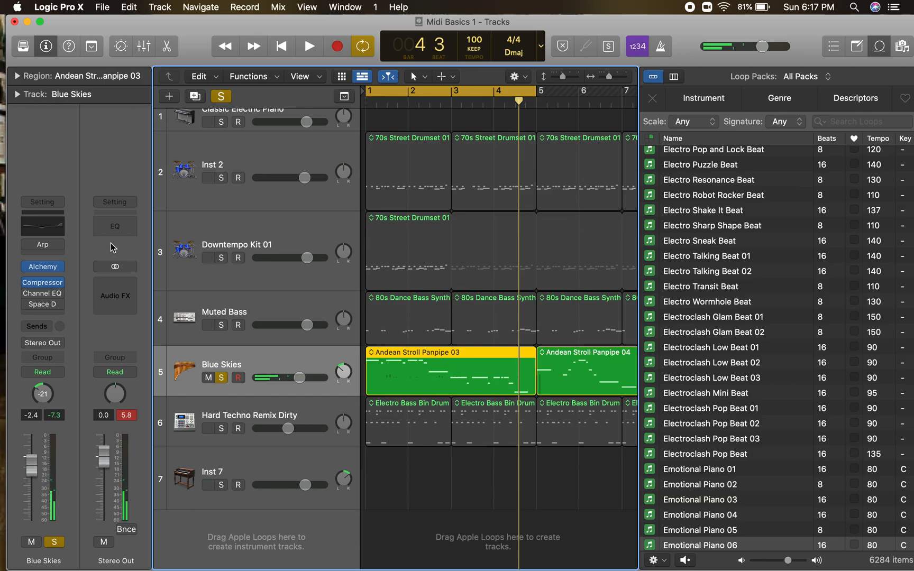
pyautogui.click(43, 284)
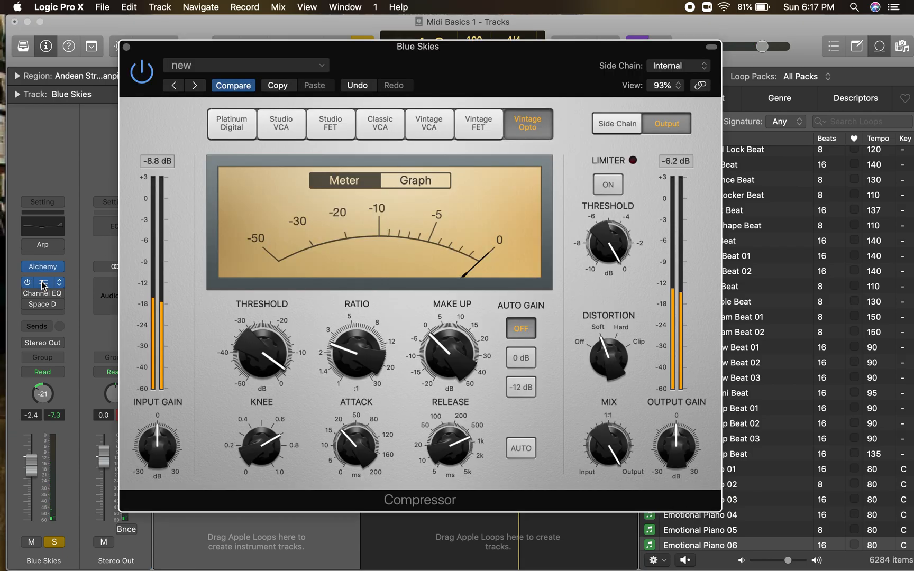
pyautogui.click(126, 47)
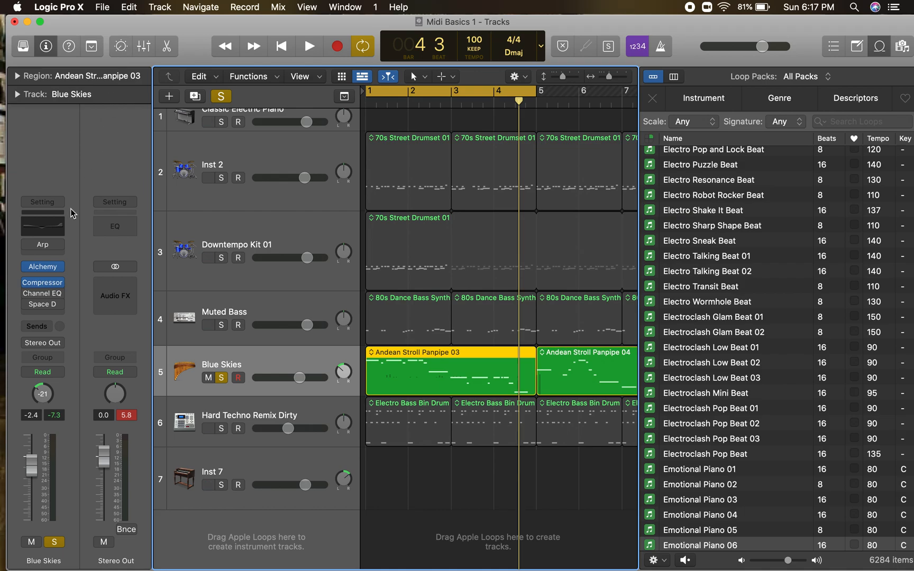
# Turn Space Designer with the 04.4s Dream Hall preset back on for Blue Skies and lower the track volume to -5.0 dB.
pyautogui.click(45, 305)
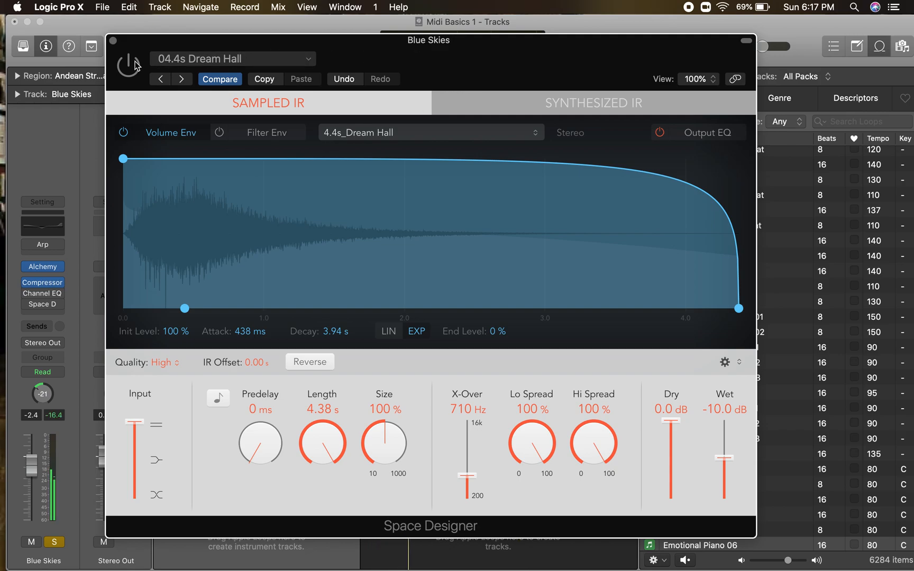
pyautogui.click(113, 42)
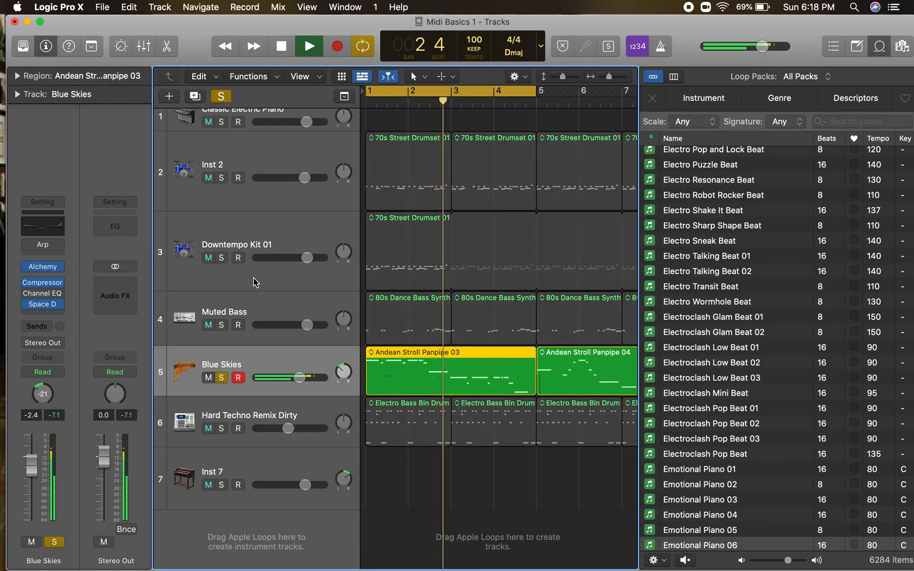
pyautogui.moveTo(299, 377)
pyautogui.moveTo(300, 378); pyautogui.dragTo(292, 378)
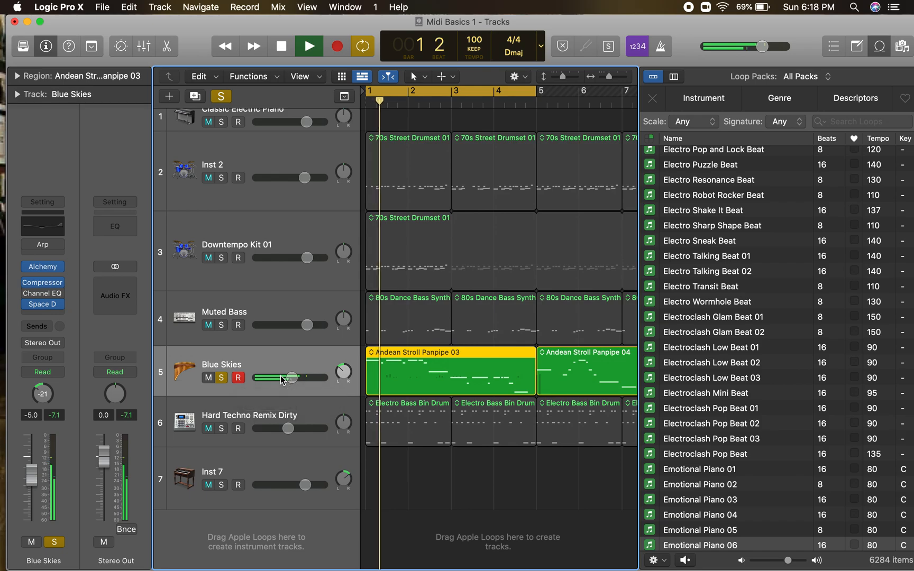
# Stop playback and set the Blue Skies pan to -19.
pyautogui.press('space')
pyautogui.click(343, 372)
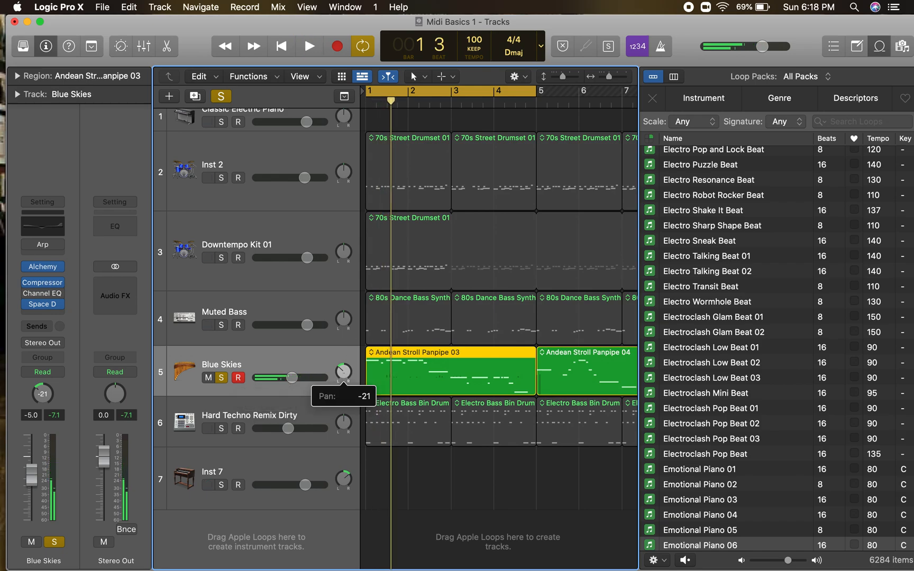
pyautogui.moveTo(344, 375); pyautogui.dragTo(343, 376)
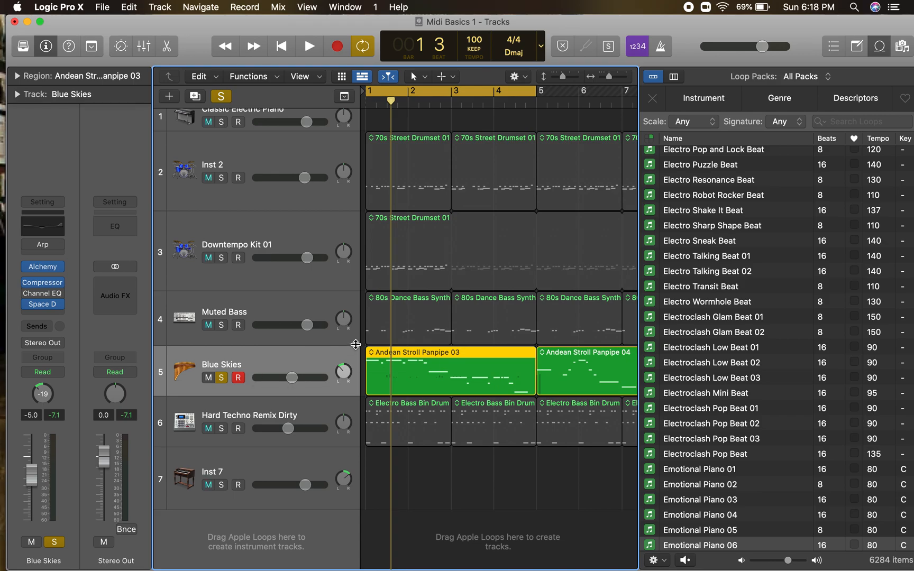
# Enable the Channel EQ on Blue Skies and set its high shelf to 10200 Hz at +0.4 dB.
pyautogui.click(28, 292)
pyautogui.click(44, 294)
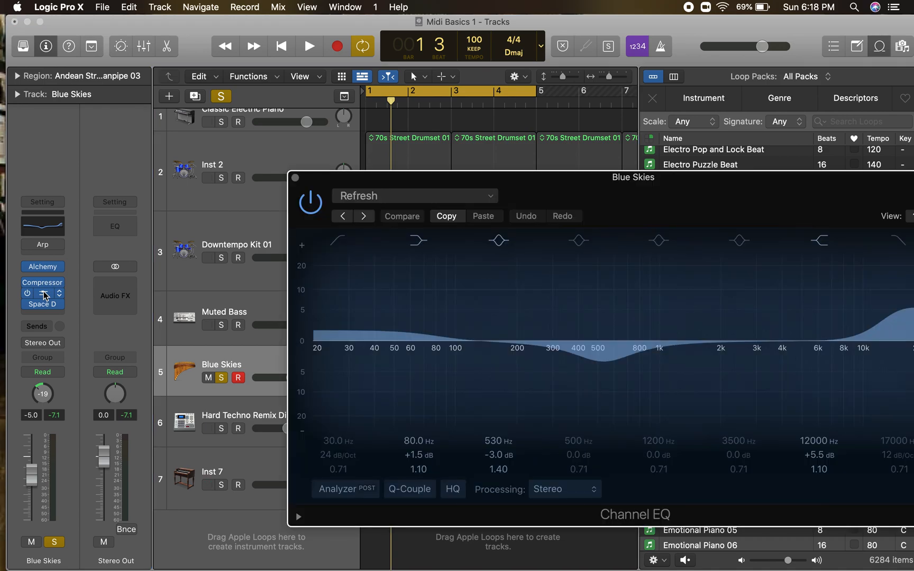
pyautogui.moveTo(648, 178); pyautogui.dragTo(514, 136)
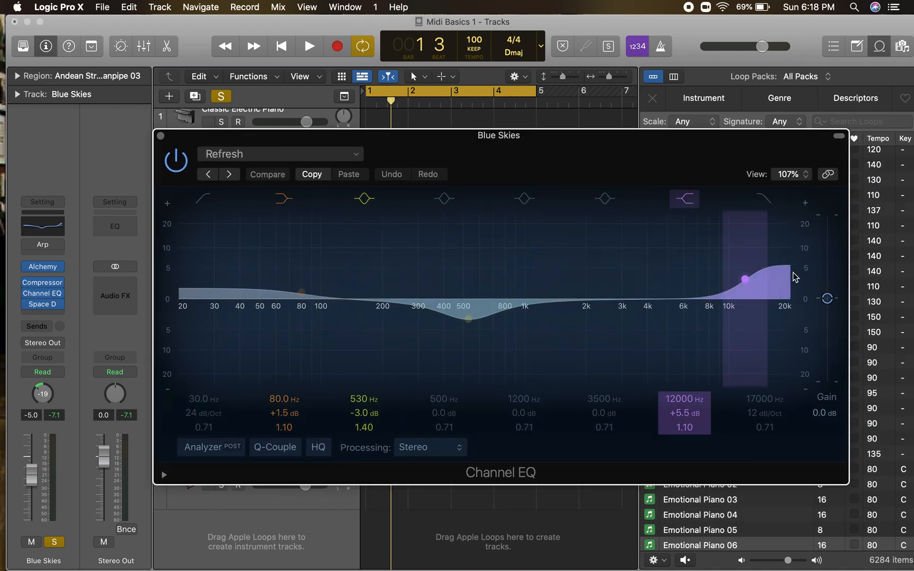
pyautogui.moveTo(743, 284); pyautogui.dragTo(730, 296)
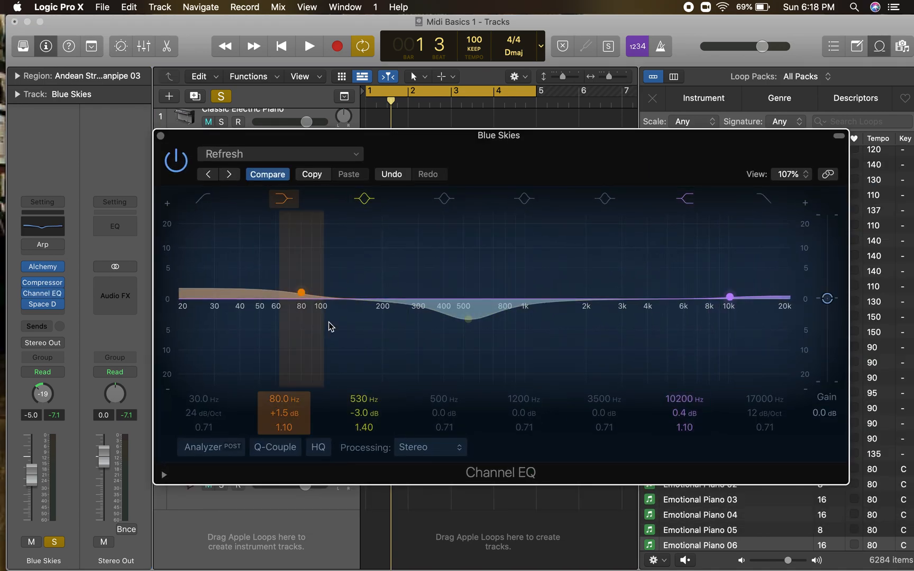
# Set the Blue Skies EQ low shelf to 43.8 Hz at -9.6 dB and the low-mid band to 418 Hz at -1.3 dB.
pyautogui.moveTo(304, 297); pyautogui.dragTo(228, 315)
pyautogui.moveTo(449, 326); pyautogui.dragTo(428, 313)
pyautogui.moveTo(229, 316); pyautogui.dragTo(247, 329)
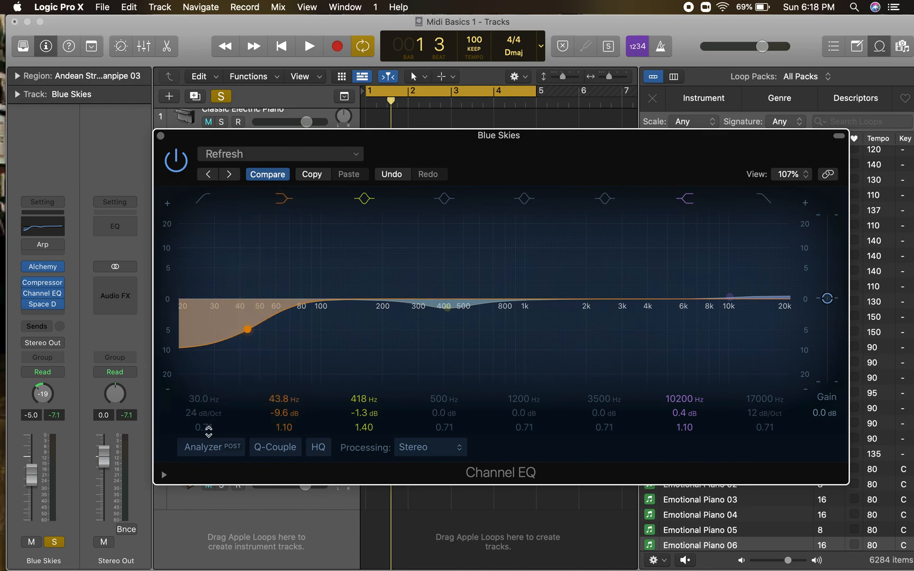
# Turn on the EQ Analyzer during playback and set the low shelf to 67.5 Hz at -23.4 dB.
pyautogui.press('space')
pyautogui.click(201, 448)
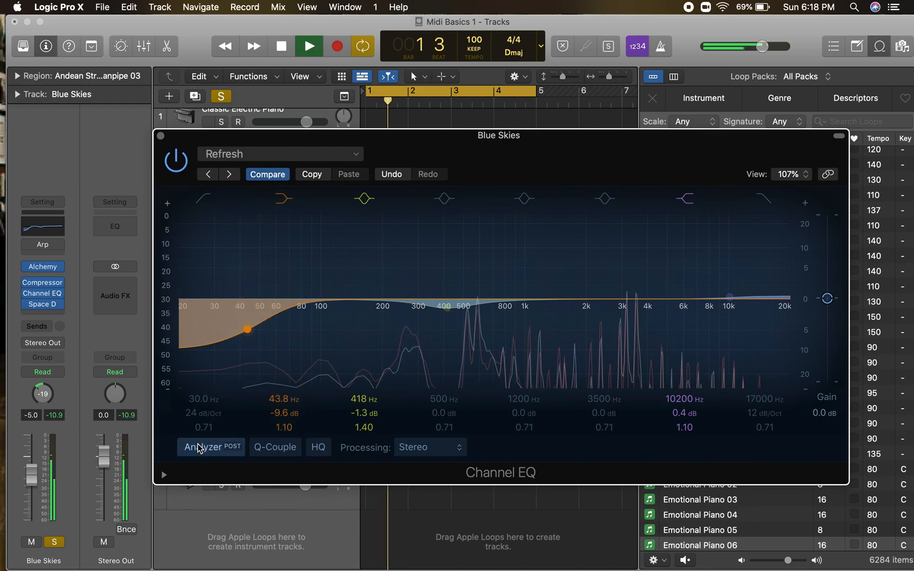
pyautogui.moveTo(248, 330); pyautogui.dragTo(286, 355)
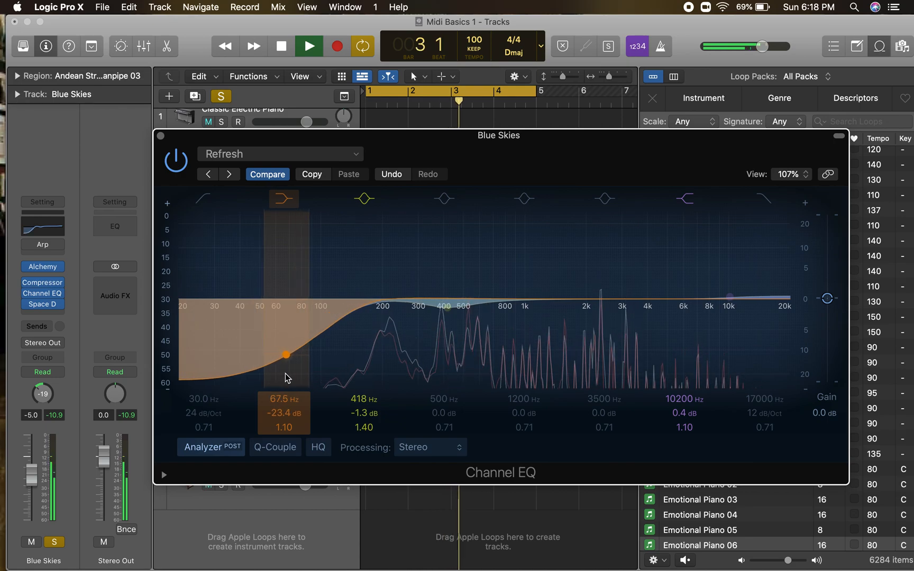
# Set the Blue Skies EQ low-mid band to 456 Hz and its high shelf to 9200 Hz at +0.2 dB, and stop playback.
pyautogui.moveTo(454, 309); pyautogui.dragTo(456, 308)
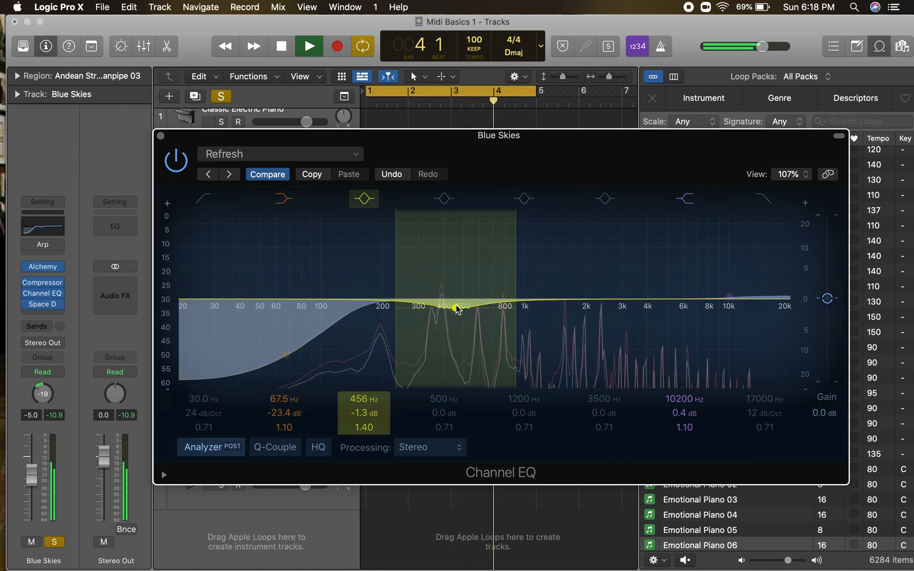
pyautogui.moveTo(733, 305); pyautogui.dragTo(727, 303)
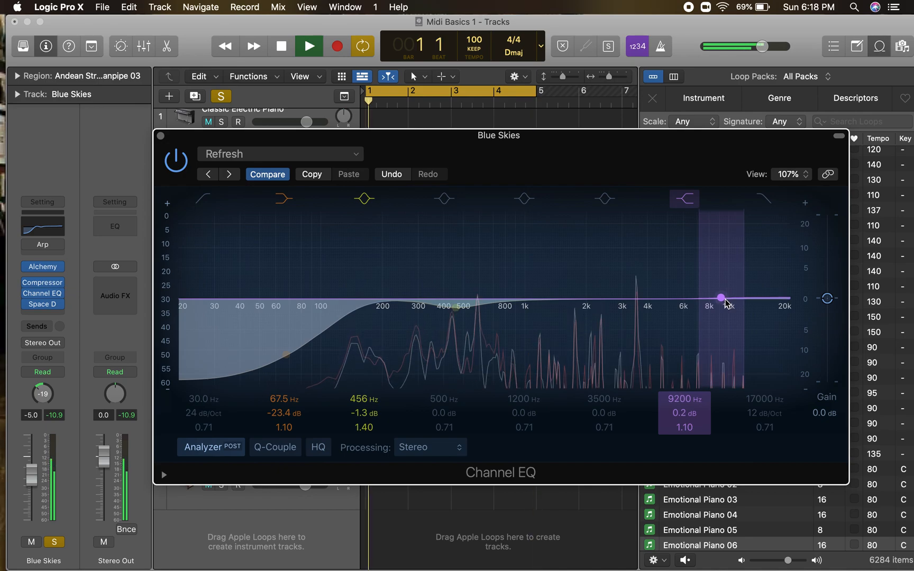
pyautogui.click(160, 136)
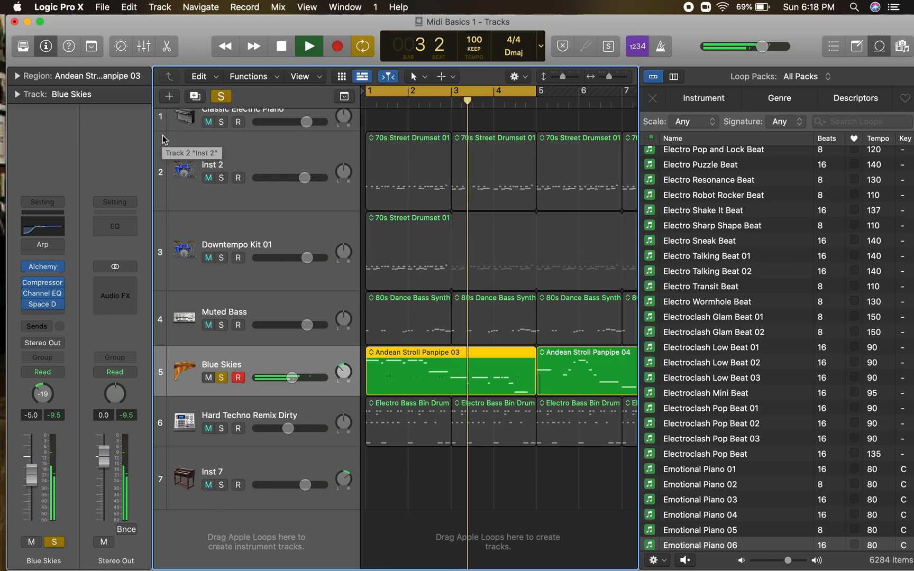
pyautogui.press('space')
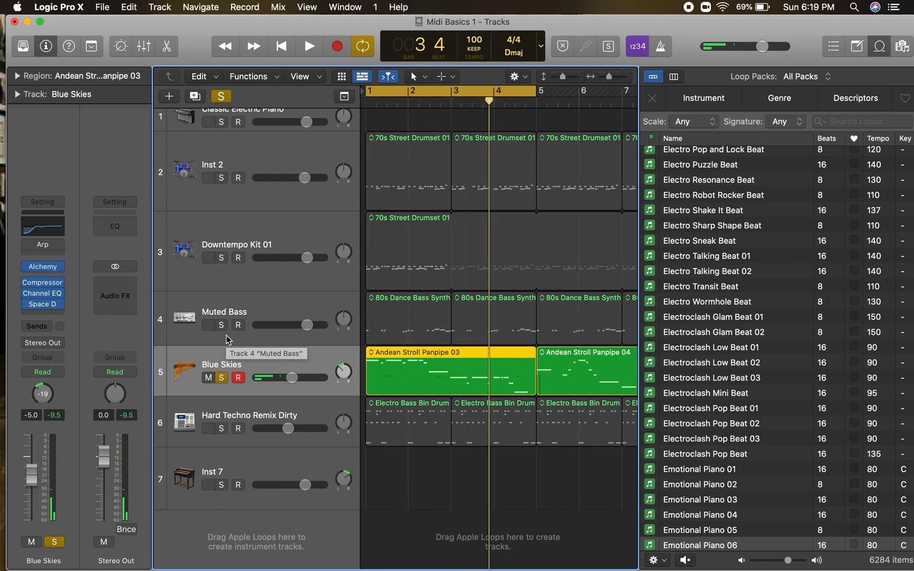
# Enable the Arpeggiator MIDI effect on Blue Skies and play the soloed track with it.
pyautogui.click(42, 245)
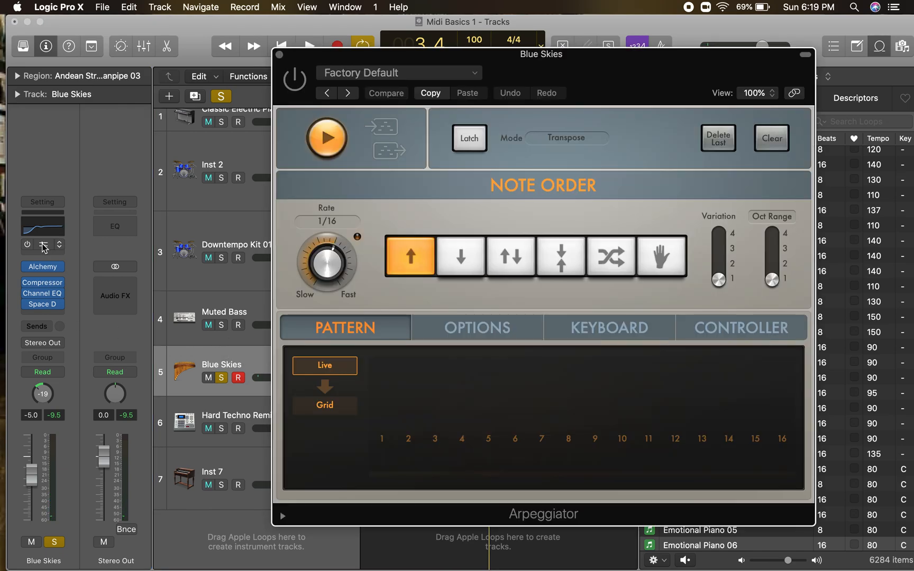
pyautogui.moveTo(558, 72); pyautogui.dragTo(525, 63)
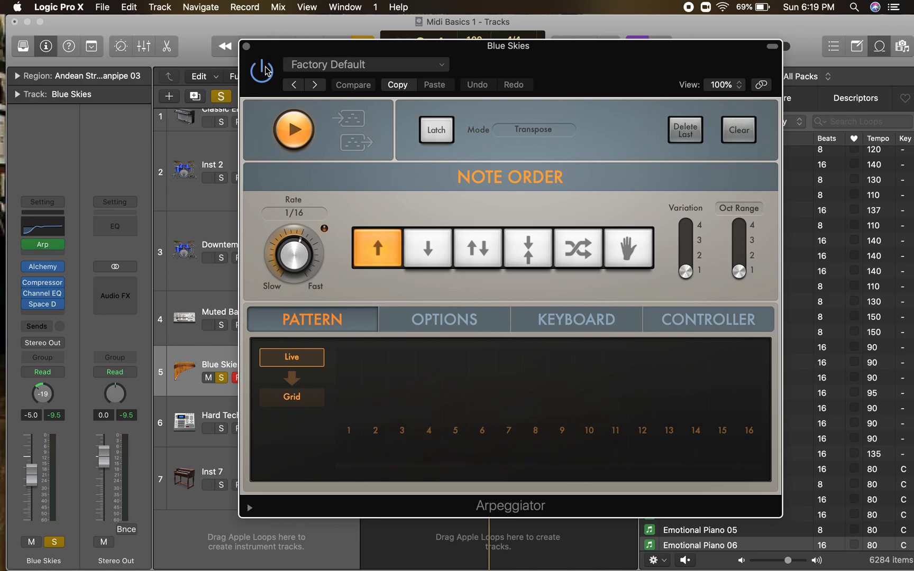
pyautogui.press('space')
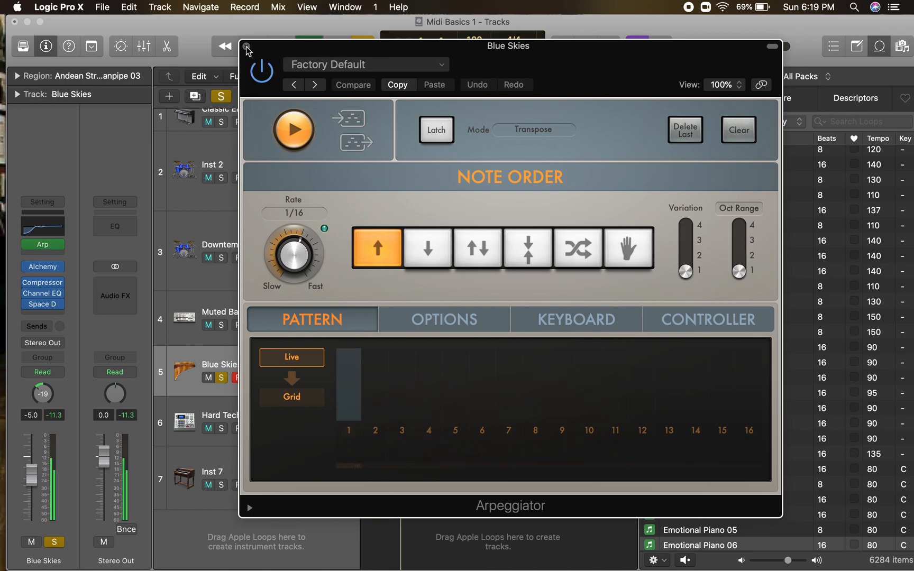
pyautogui.click(246, 47)
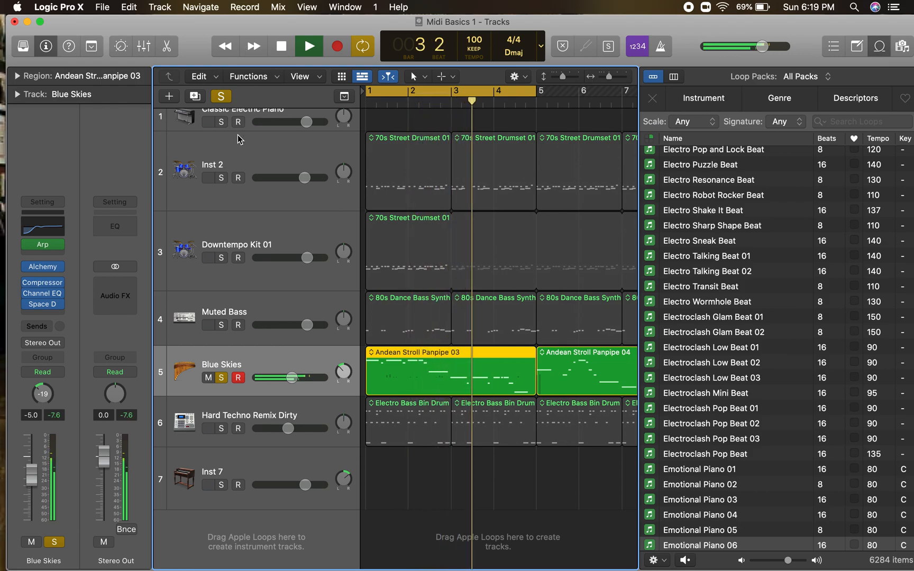
# Solo Muted Bass, Downtempo Kit 01 and Inst 2 alongside Blue Skies, and lower the Blue Skies volume to -6.8 dB.
pyautogui.click(221, 326)
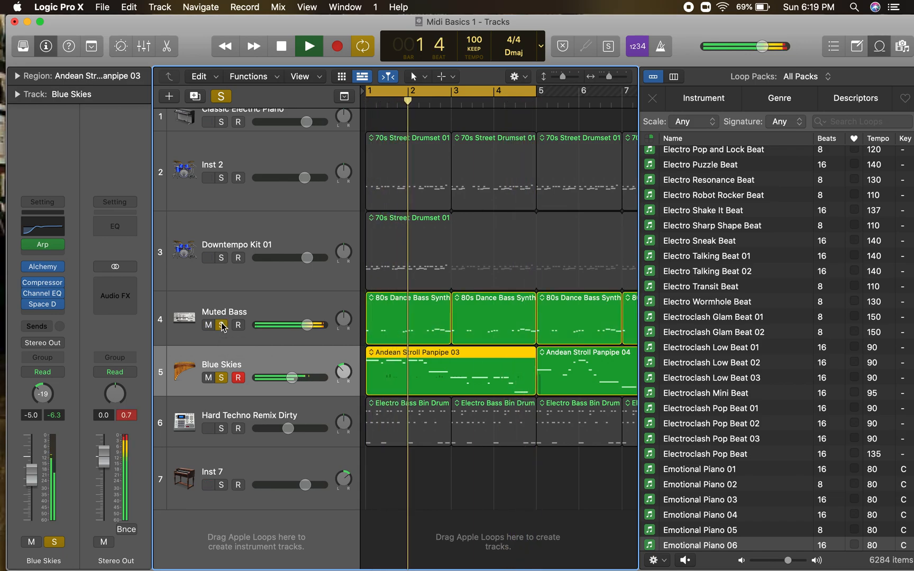
pyautogui.click(222, 258)
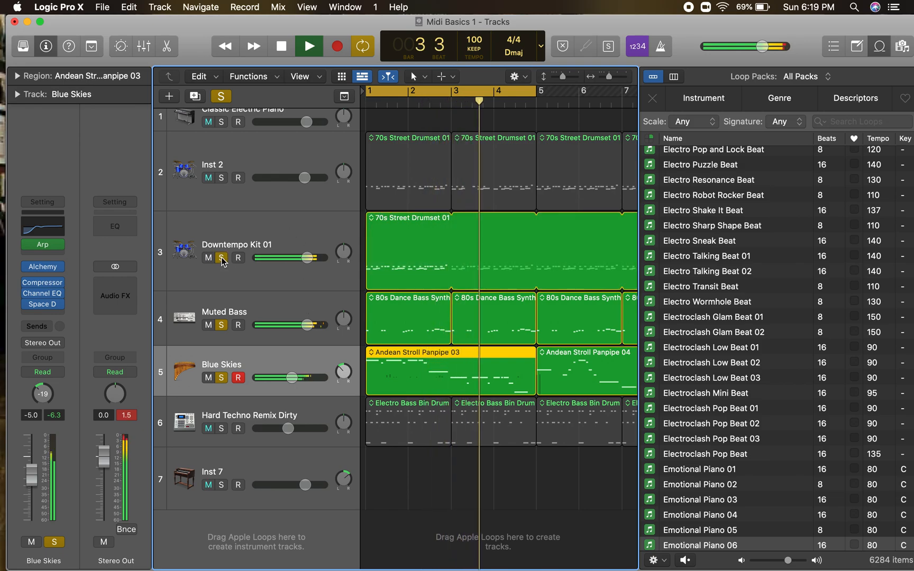
pyautogui.click(222, 178)
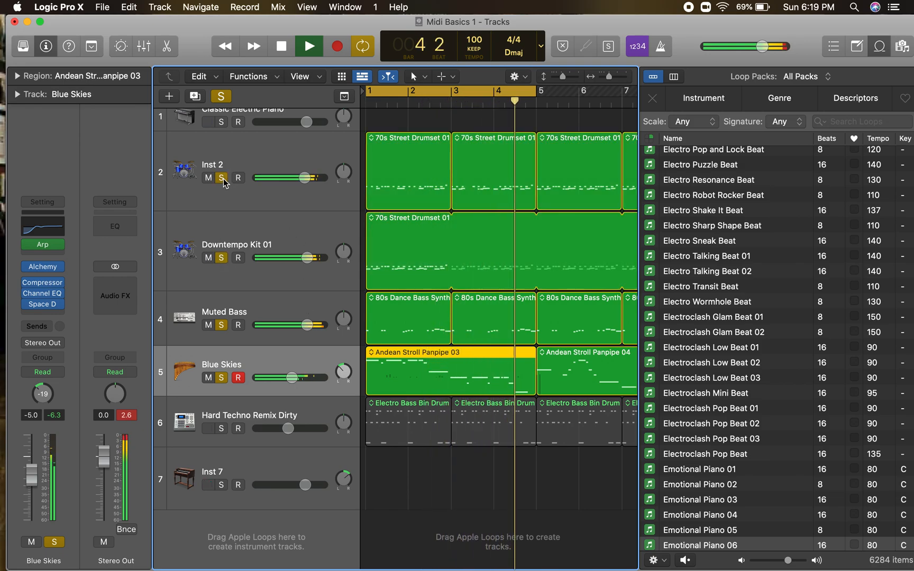
pyautogui.moveTo(293, 383); pyautogui.dragTo(287, 377)
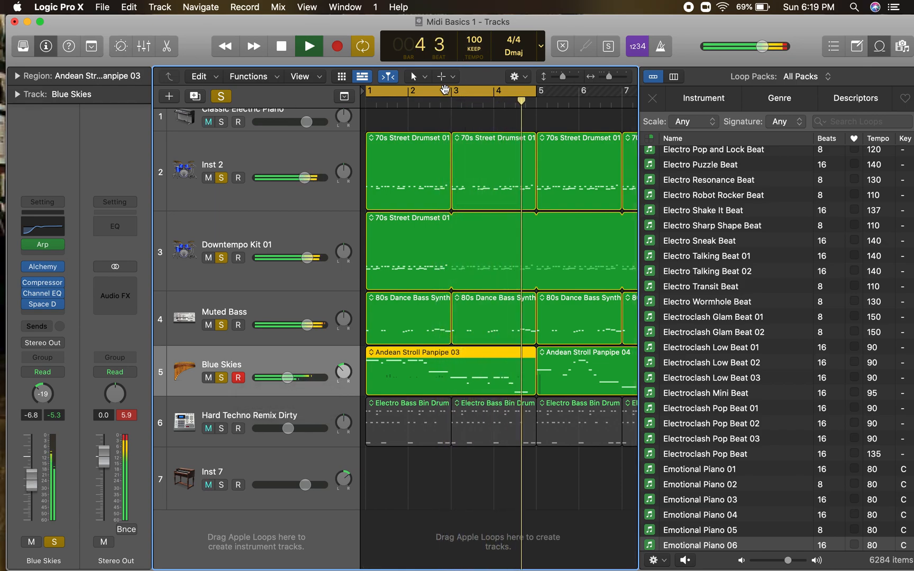
# Turn off cycle playback and set the Muted Bass volume to 0.6 dB.
pyautogui.click(445, 90)
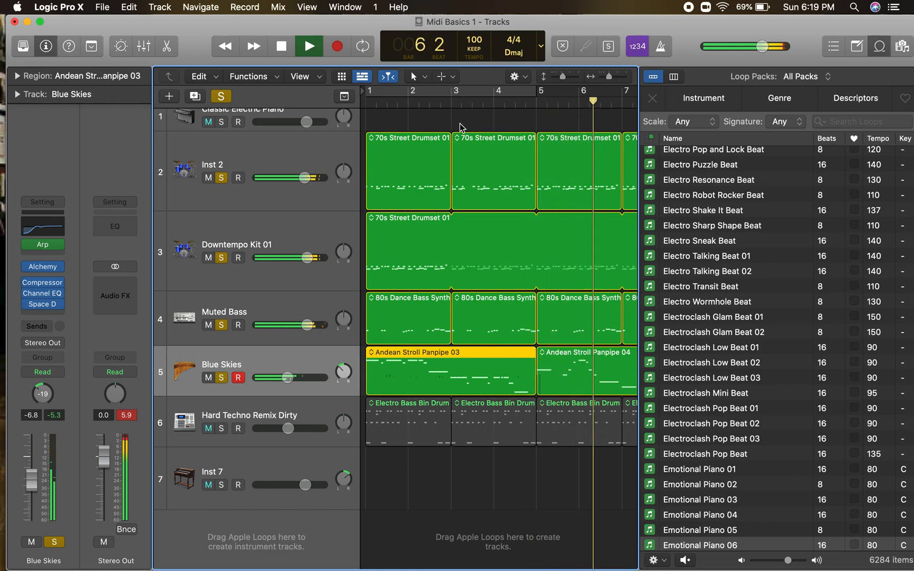
pyautogui.moveTo(307, 325); pyautogui.dragTo(308, 325)
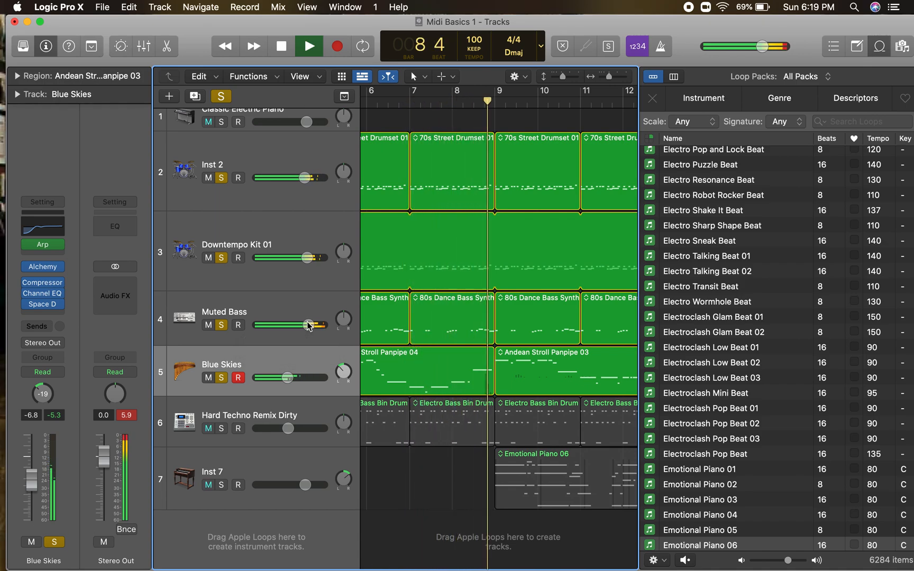
pyautogui.press('space')
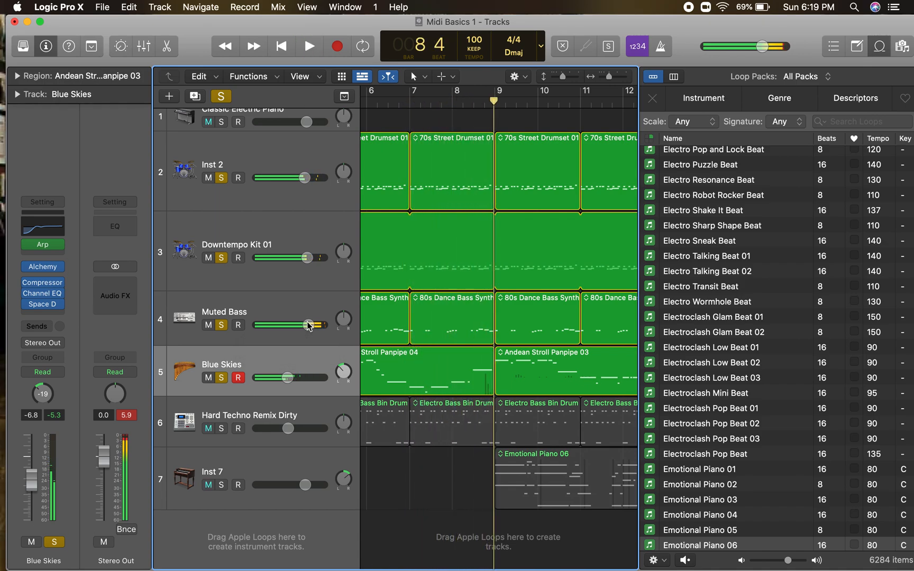
# Reopen the Blue Skies Arpeggiator beside the track list and unsolo Inst 2, Downtempo Kit 01 and Muted Bass.
pyautogui.click(43, 245)
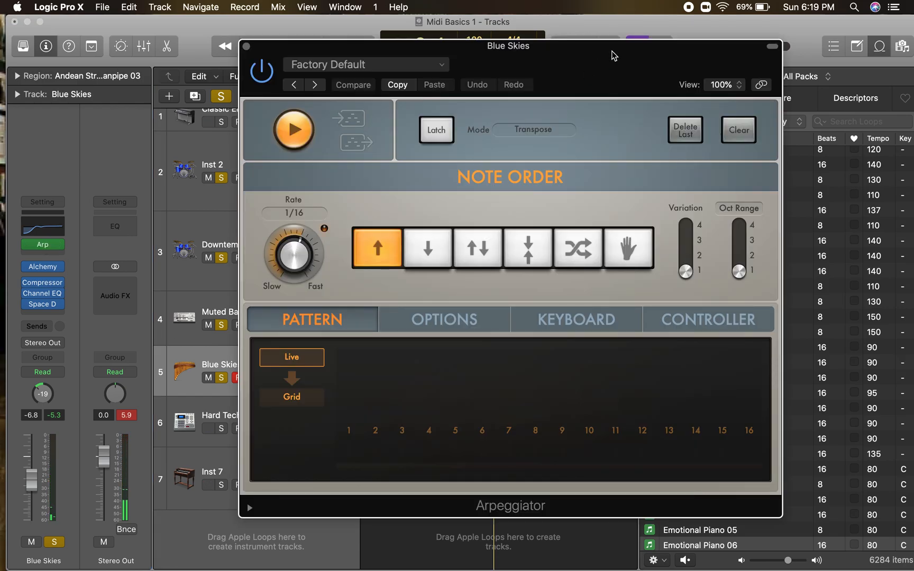
pyautogui.moveTo(590, 56); pyautogui.dragTo(572, 46)
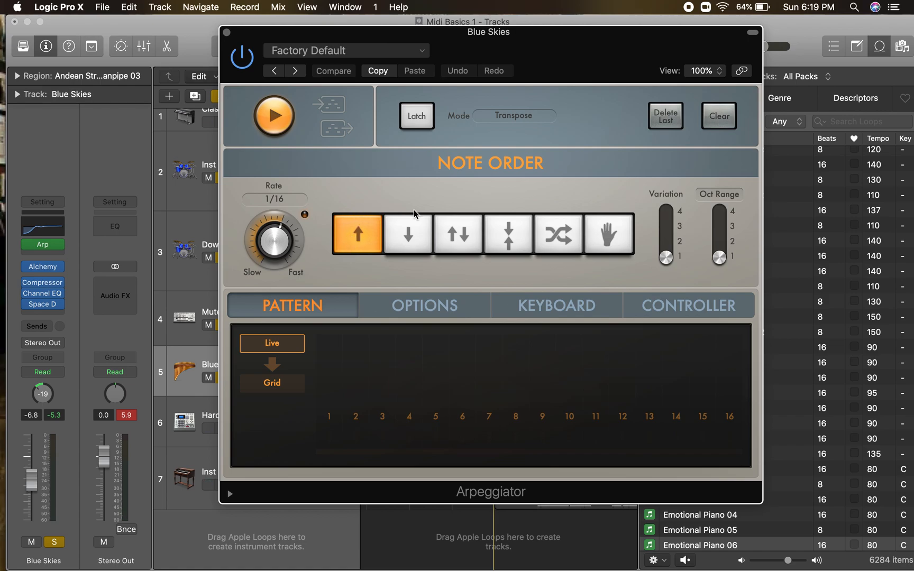
pyautogui.moveTo(485, 43); pyautogui.dragTo(625, 43)
pyautogui.click(222, 258)
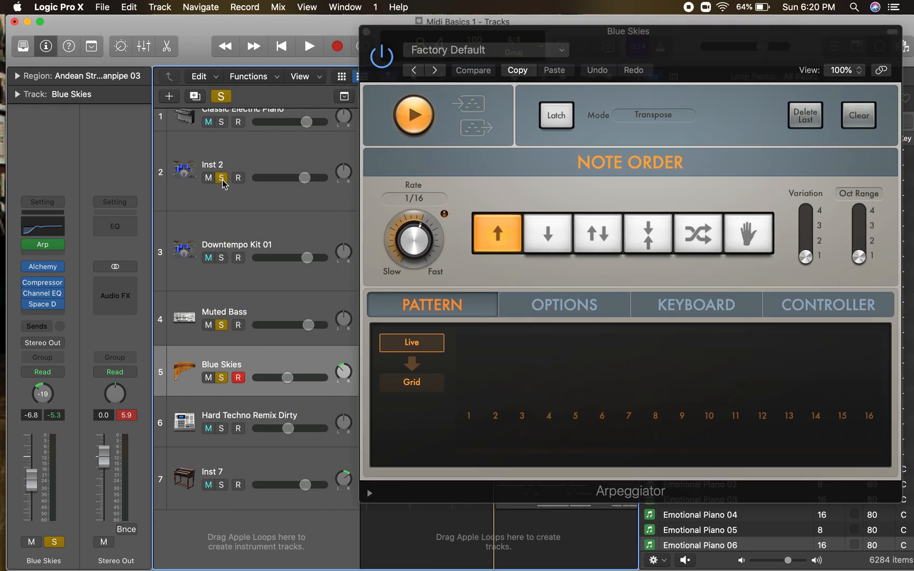
pyautogui.click(222, 334)
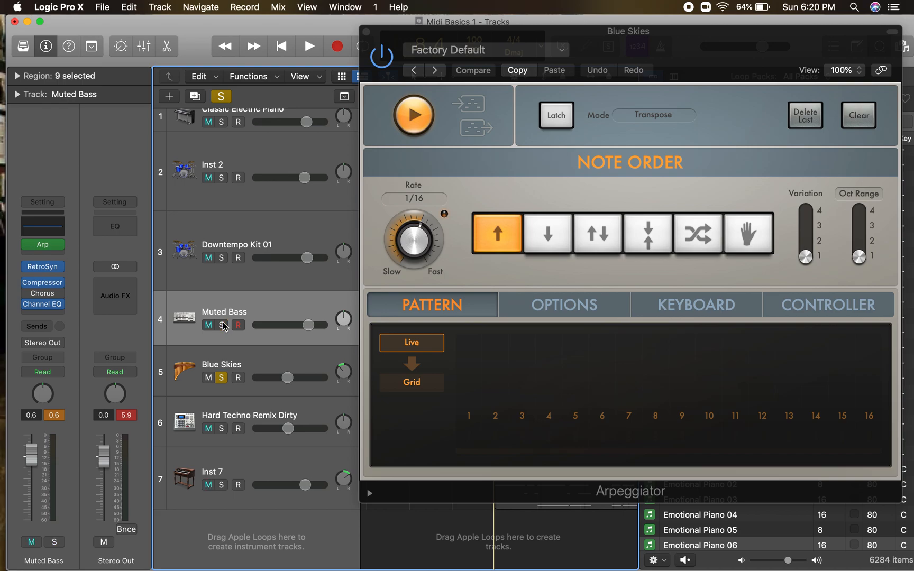
# Start playback and try the Arpeggiator's down, up/down and outside-in note orders on Blue Skies.
pyautogui.press('space')
pyautogui.click(549, 232)
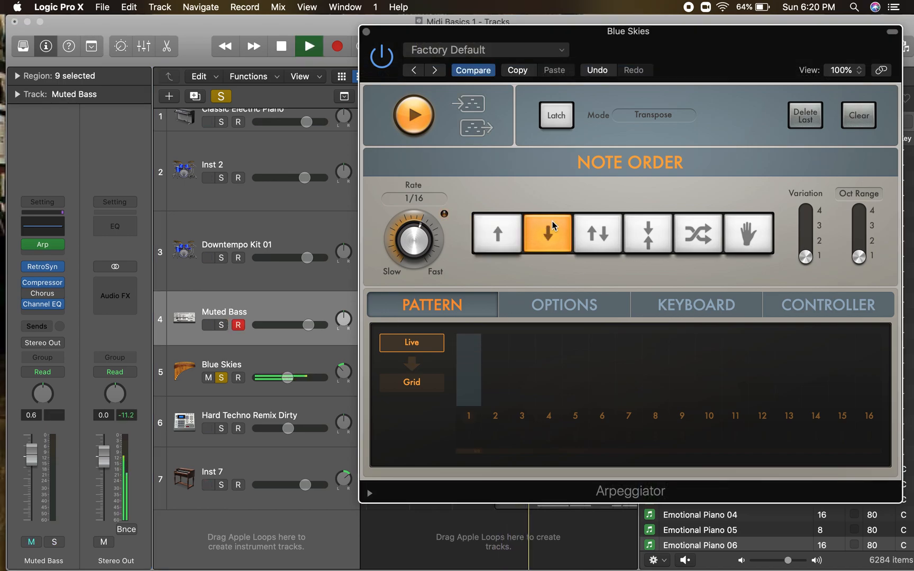
pyautogui.click(599, 245)
pyautogui.click(648, 234)
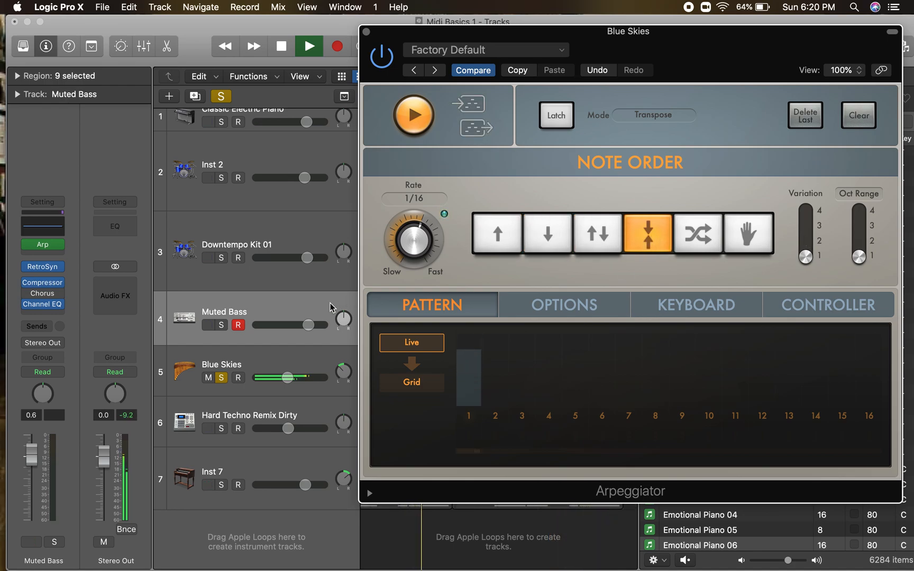
# Select the Blue Skies track and compare the Arpeggiator's up and down note orders, ending on up/down.
pyautogui.click(236, 364)
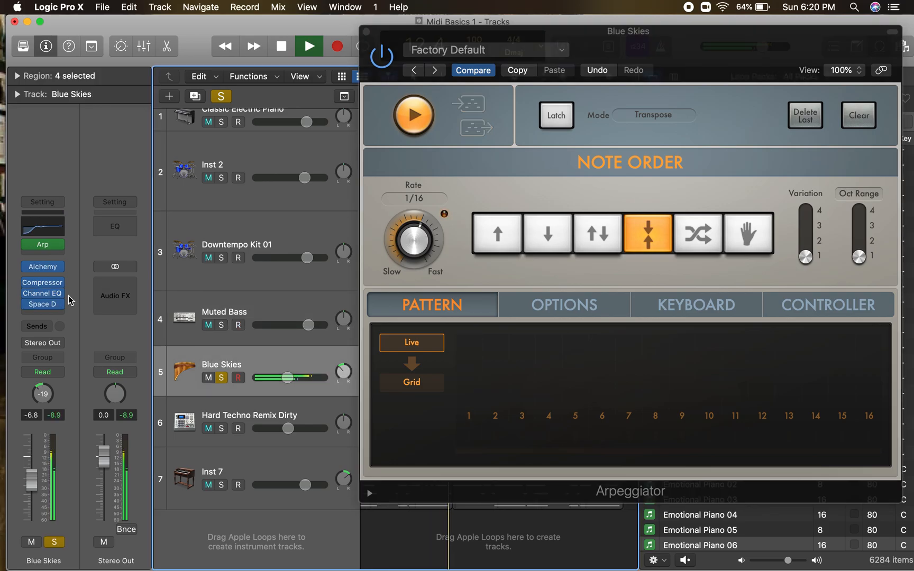
pyautogui.click(44, 246)
pyautogui.click(44, 247)
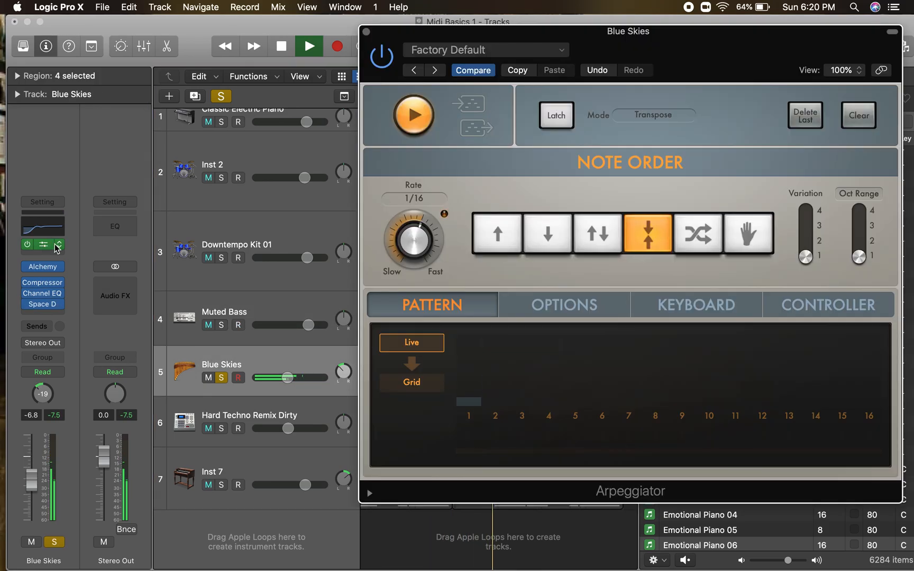
pyautogui.click(500, 234)
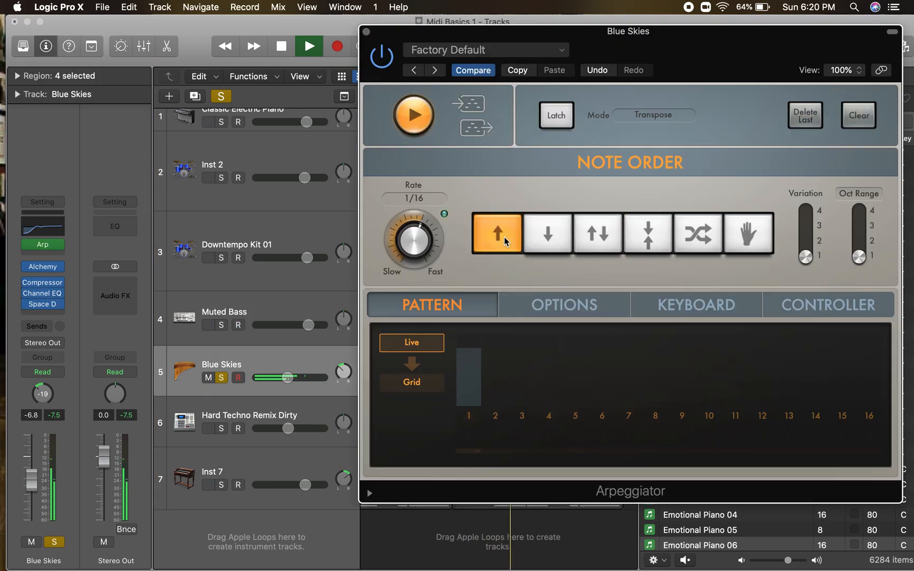
pyautogui.click(547, 238)
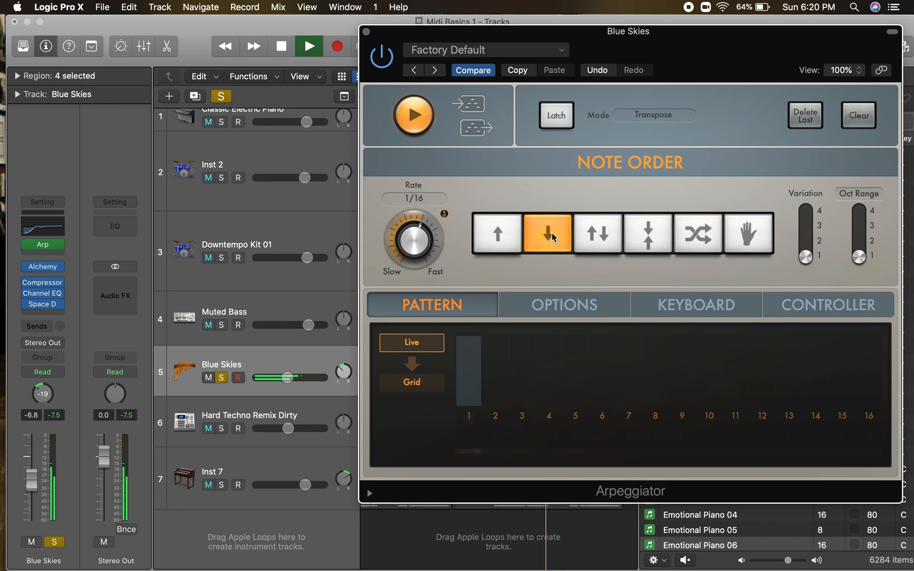
pyautogui.click(591, 243)
# Set the Arpeggiator's Variation to 2 and its octave range to 3.
pyautogui.moveTo(806, 257)
pyautogui.mouseDown()
pyautogui.moveTo(806, 231)
pyautogui.moveTo(806, 240)
pyautogui.mouseUp()
pyautogui.moveTo(859, 257); pyautogui.dragTo(864, 229)
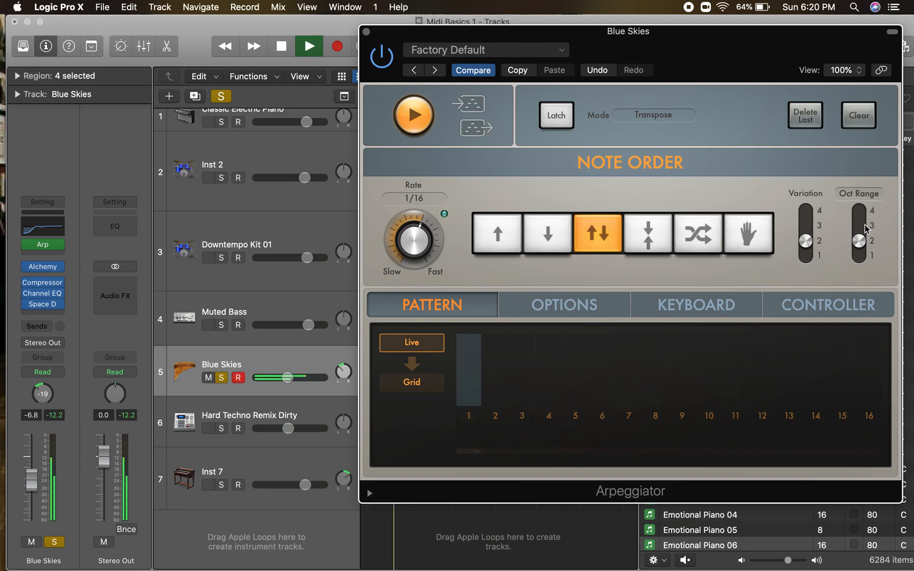
pyautogui.moveTo(859, 240); pyautogui.dragTo(865, 227)
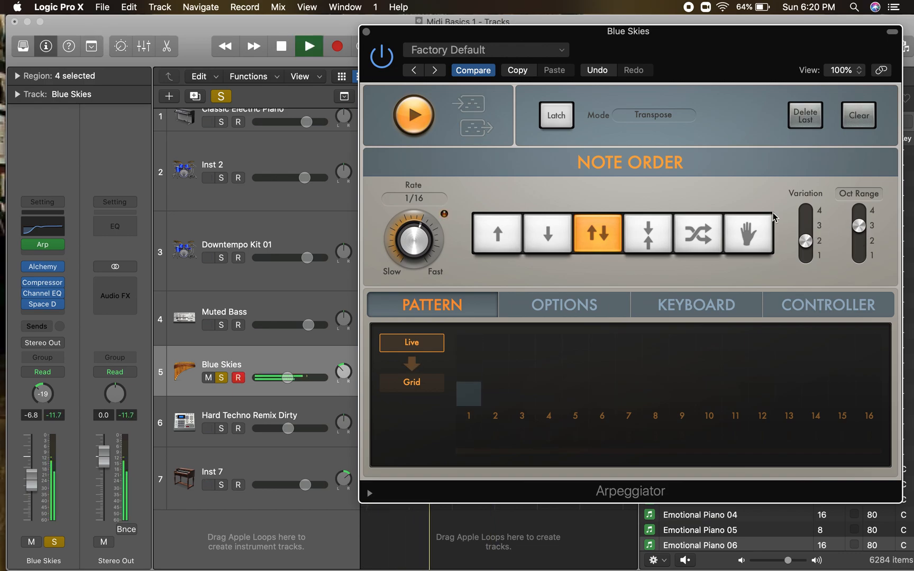
# Try the Arpeggiator at a 1/8 triplet rate, and with the up note order at a 1/16 dotted rate.
pyautogui.moveTo(418, 239); pyautogui.dragTo(416, 246)
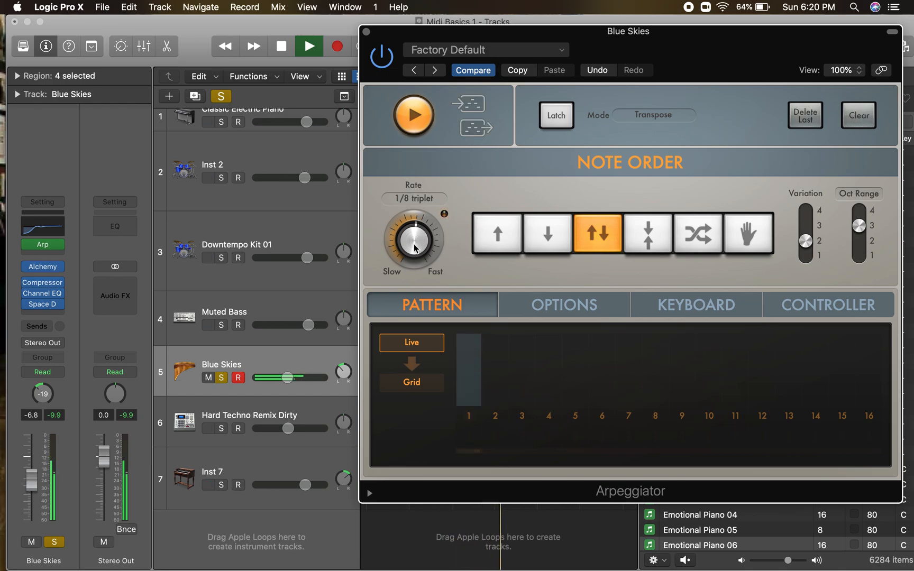
pyautogui.click(509, 244)
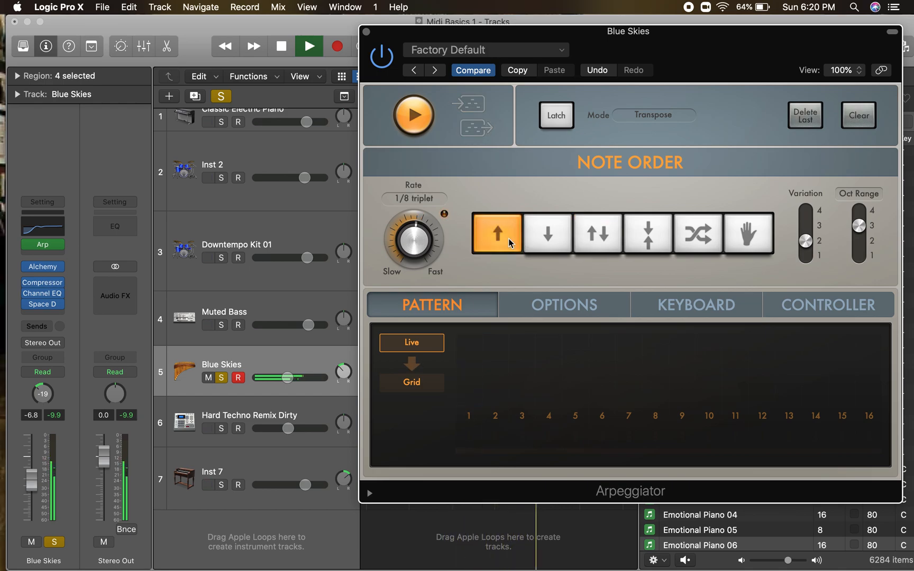
pyautogui.moveTo(413, 242); pyautogui.dragTo(413, 248)
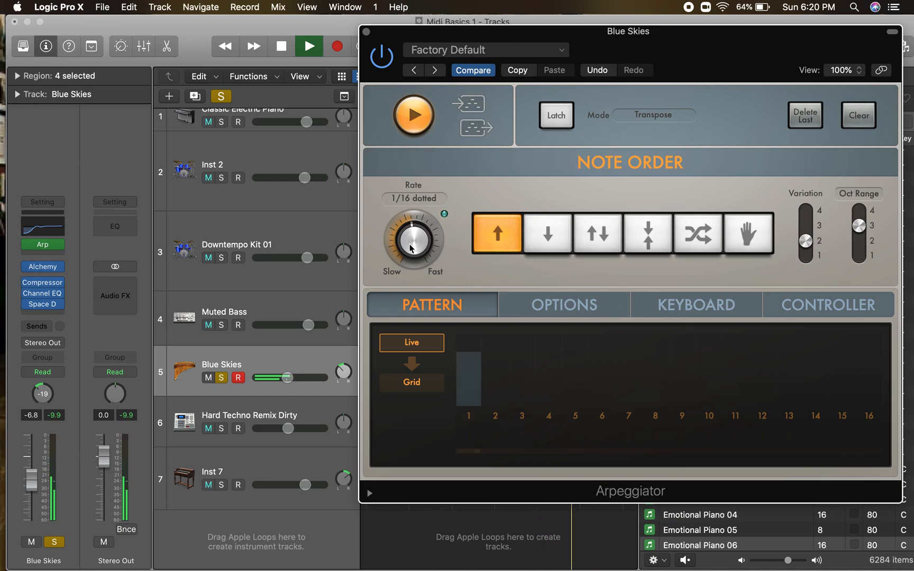
# Set the Arpeggiator's note order to up/down with a 1/16 triplet rate, and stop playback.
pyautogui.click(596, 242)
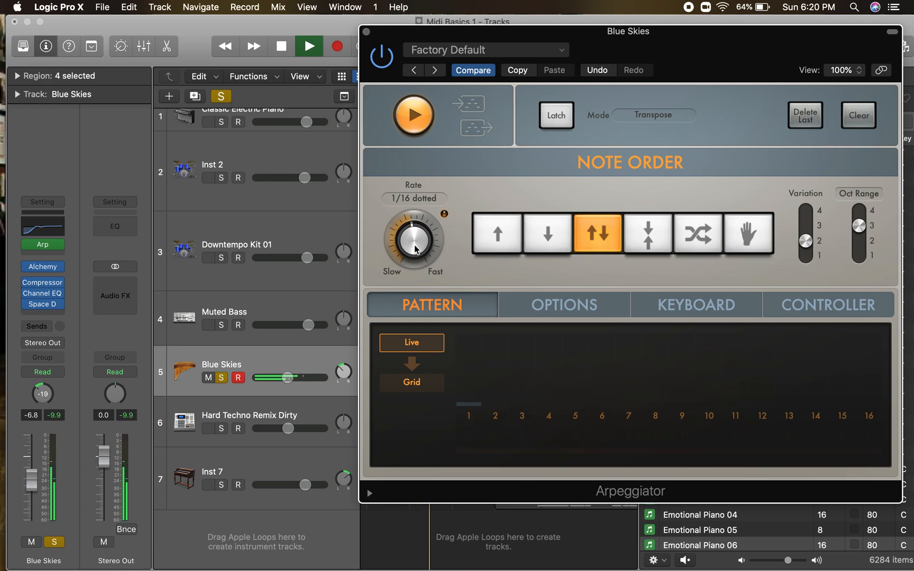
pyautogui.moveTo(415, 248); pyautogui.dragTo(414, 219)
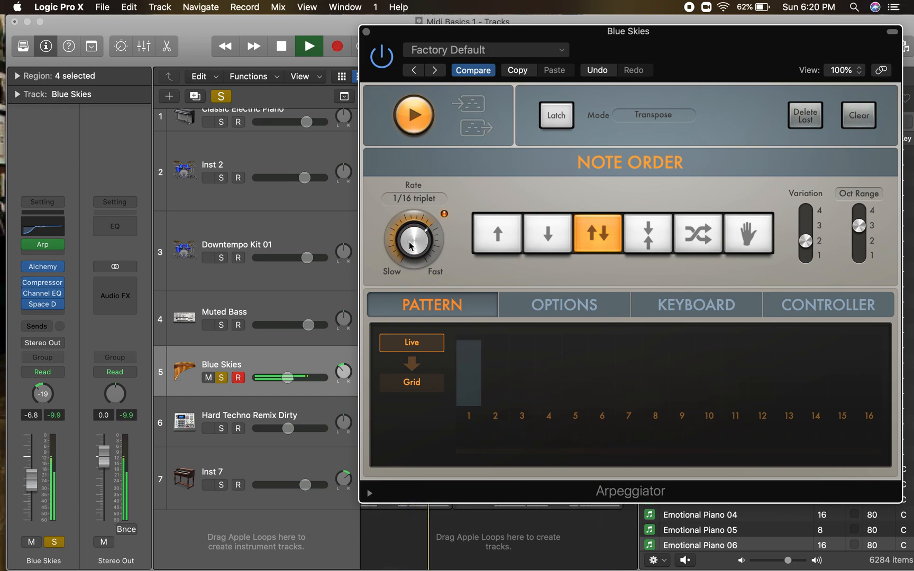
pyautogui.press('space')
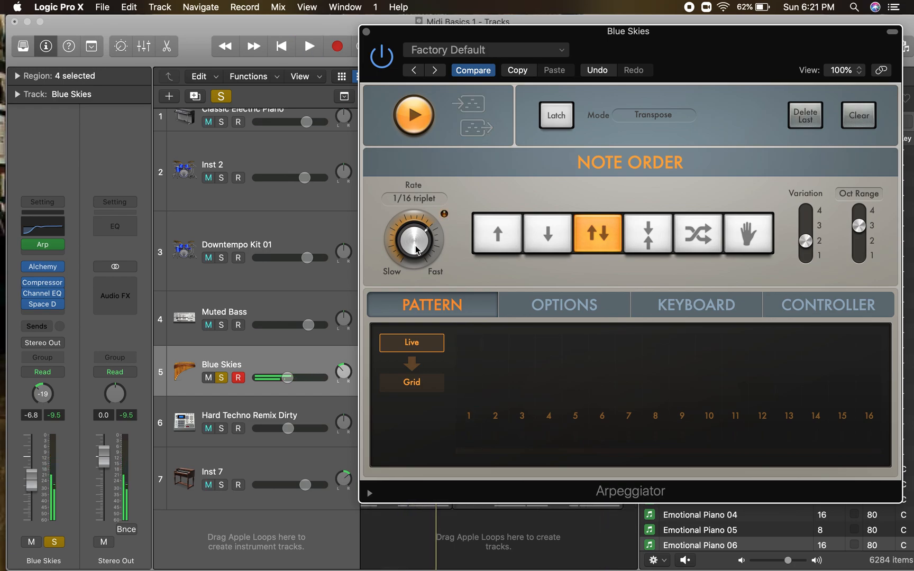
# Close the Arpeggiator and return the playhead to the start of the project.
pyautogui.moveTo(415, 253); pyautogui.dragTo(408, 263)
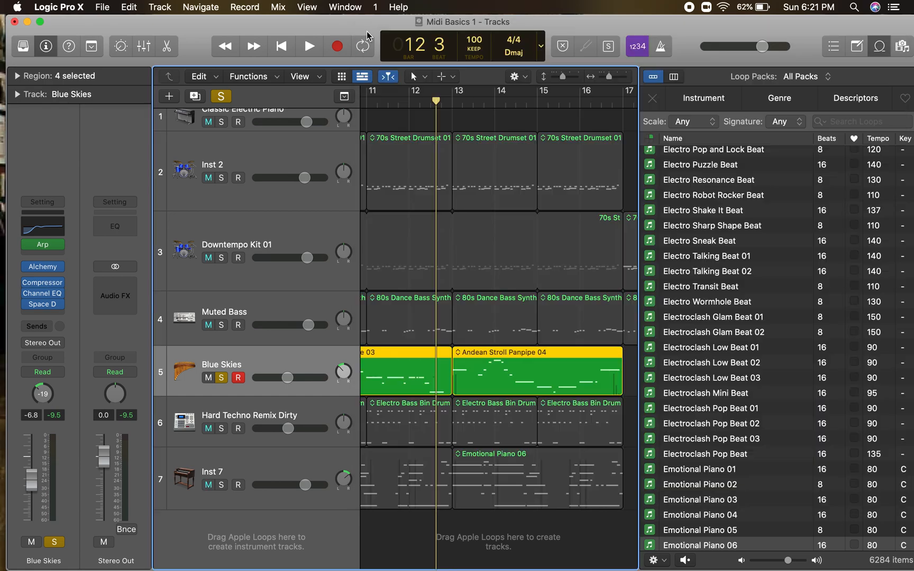
pyautogui.click(366, 32)
pyautogui.press('Return')
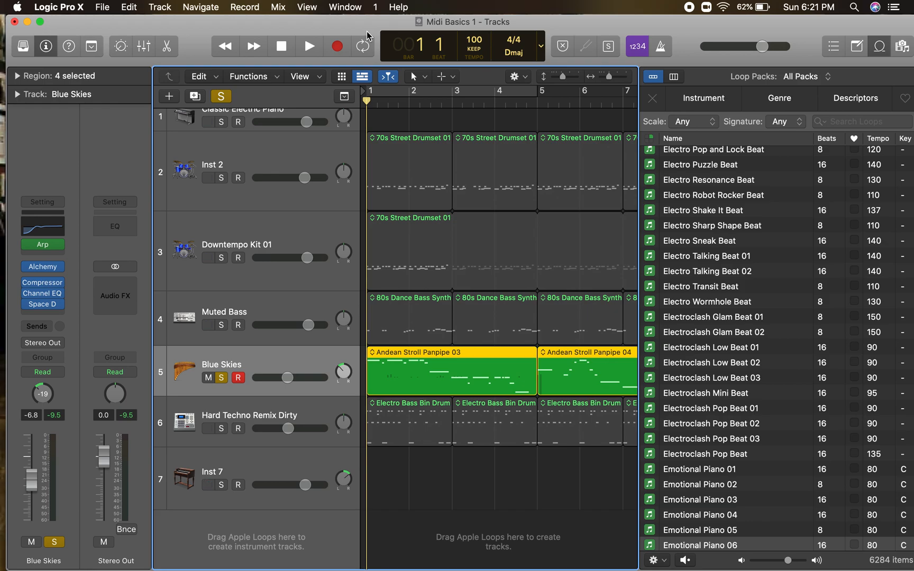
# Solo the Muted Bass, Downtempo Kit 01 and Inst 2 tracks together with Blue Skies.
pyautogui.click(222, 378)
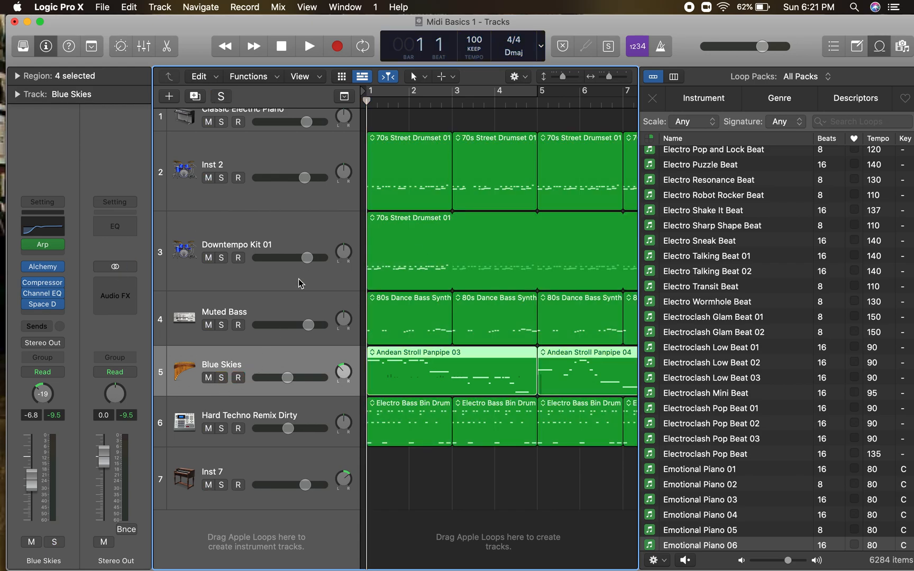
pyautogui.click(222, 378)
pyautogui.click(223, 326)
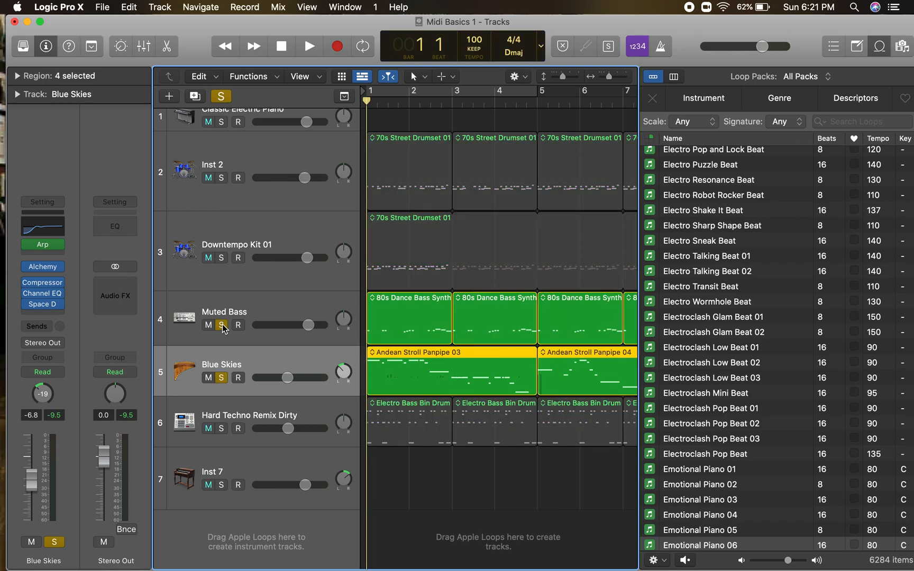
pyautogui.click(221, 258)
pyautogui.click(222, 179)
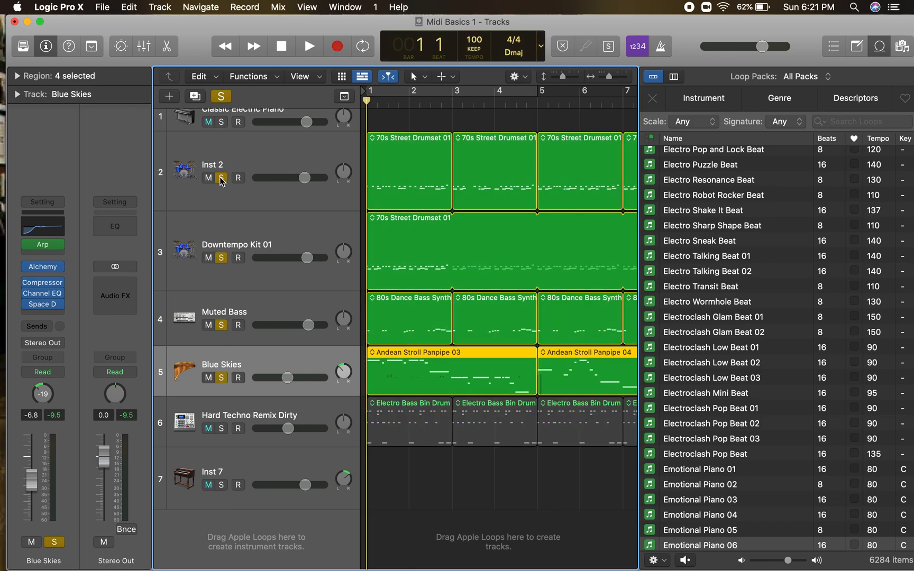
# Play the soloed tracks with cycling on over bars 1 to 5, lower Blue Skies' volume to -8.0 dB, and turn cycling off after stopping.
pyautogui.click(434, 88)
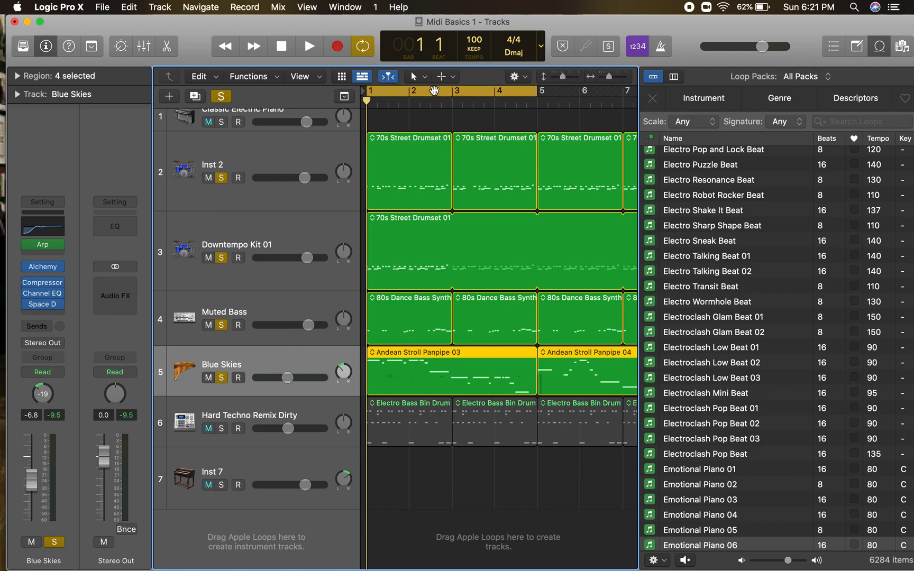
pyautogui.press('space')
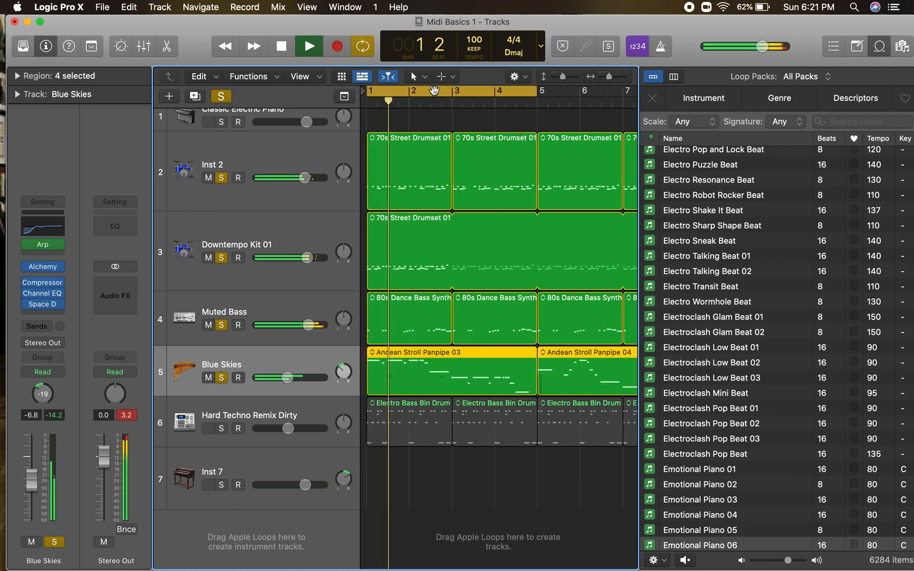
pyautogui.moveTo(287, 377); pyautogui.dragTo(286, 379)
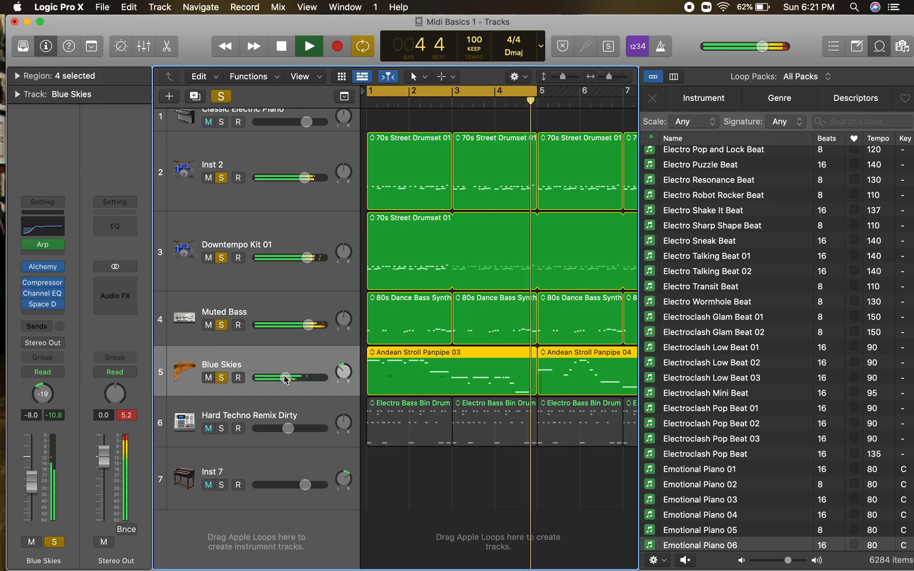
pyautogui.press('space')
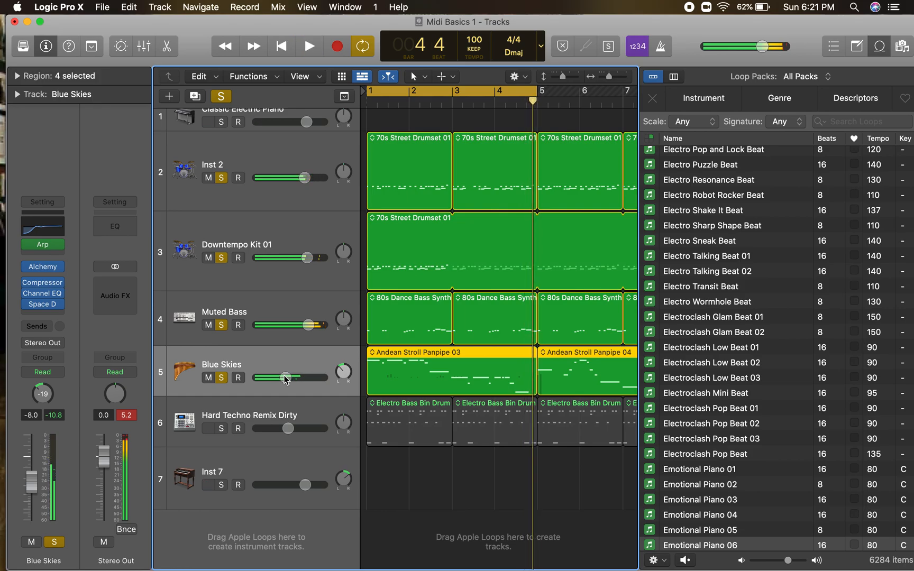
pyautogui.click(426, 98)
# Solo only the Hard Techno Remix Dirty track, removing the solo from the four tracks above, and audition it briefly.
pyautogui.click(226, 404)
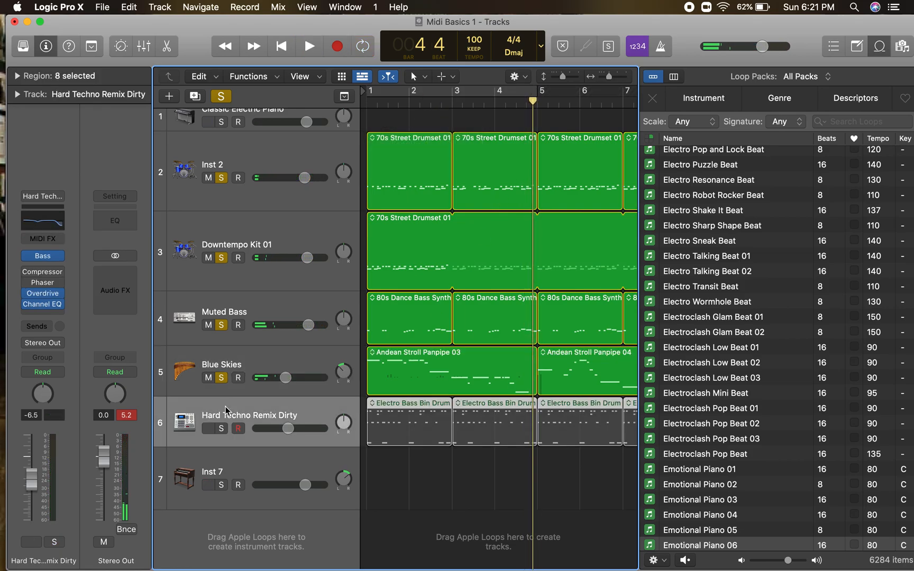
pyautogui.click(221, 428)
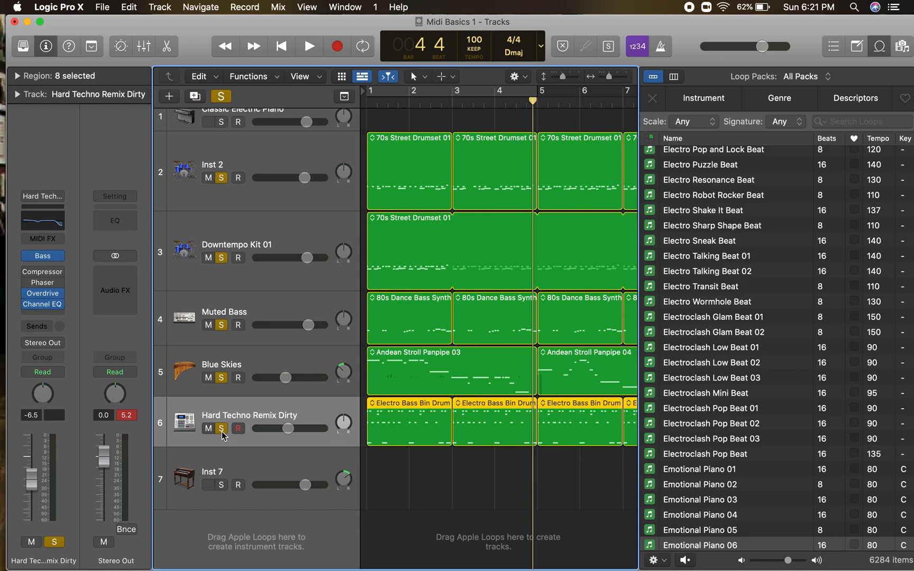
pyautogui.click(224, 176)
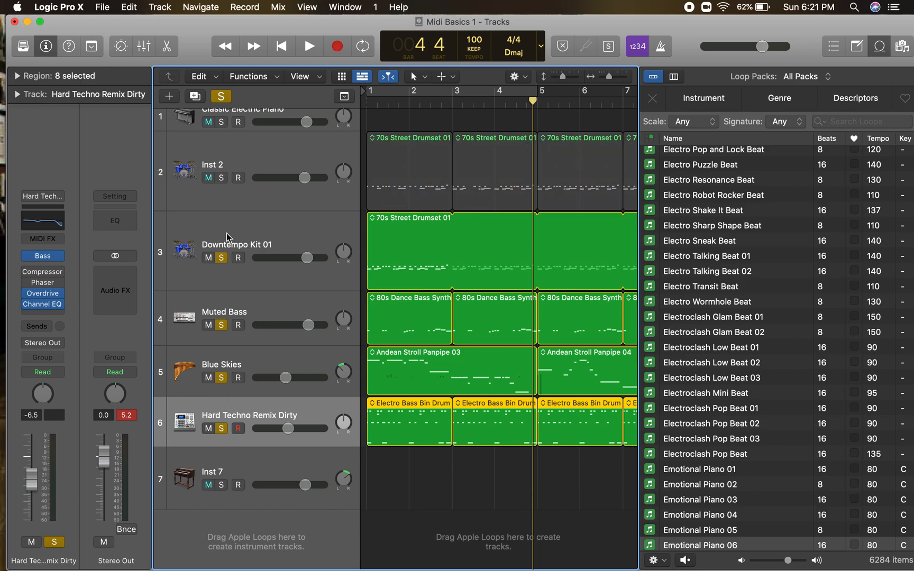
pyautogui.click(219, 264)
pyautogui.click(221, 259)
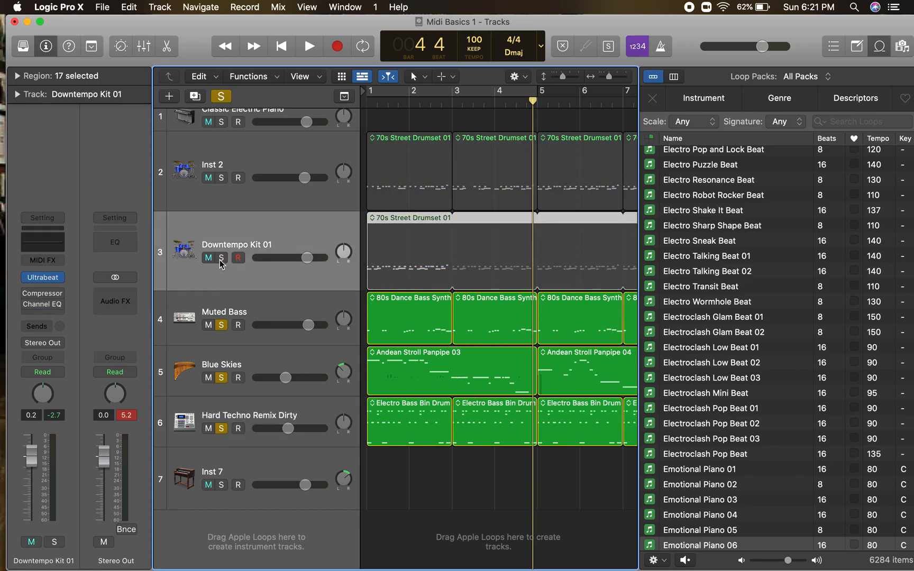
pyautogui.click(222, 324)
pyautogui.click(221, 378)
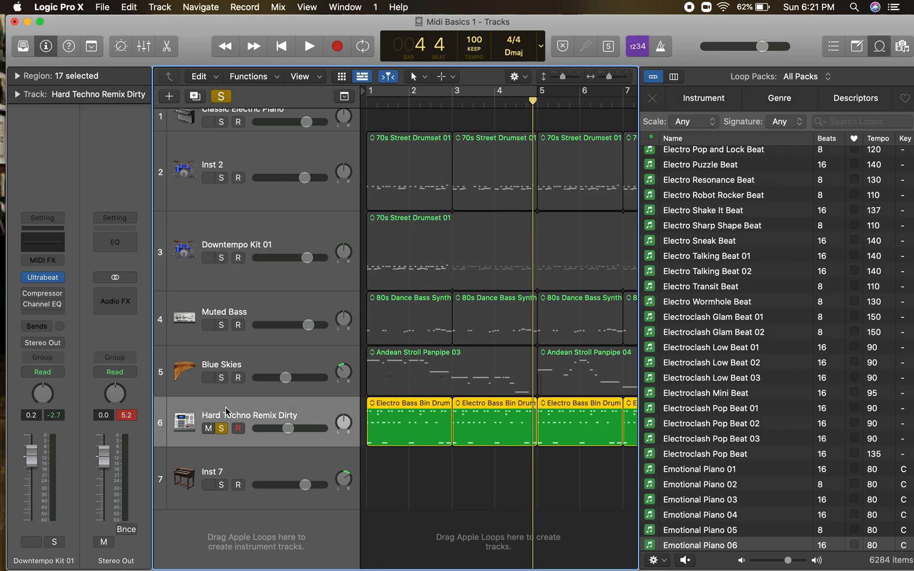
pyautogui.click(226, 409)
pyautogui.press('space')
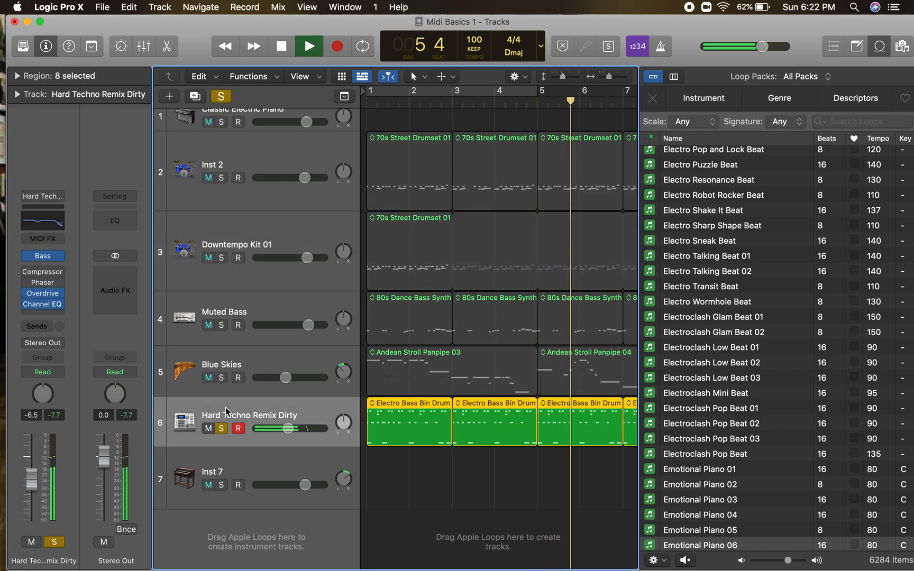
pyautogui.press('space')
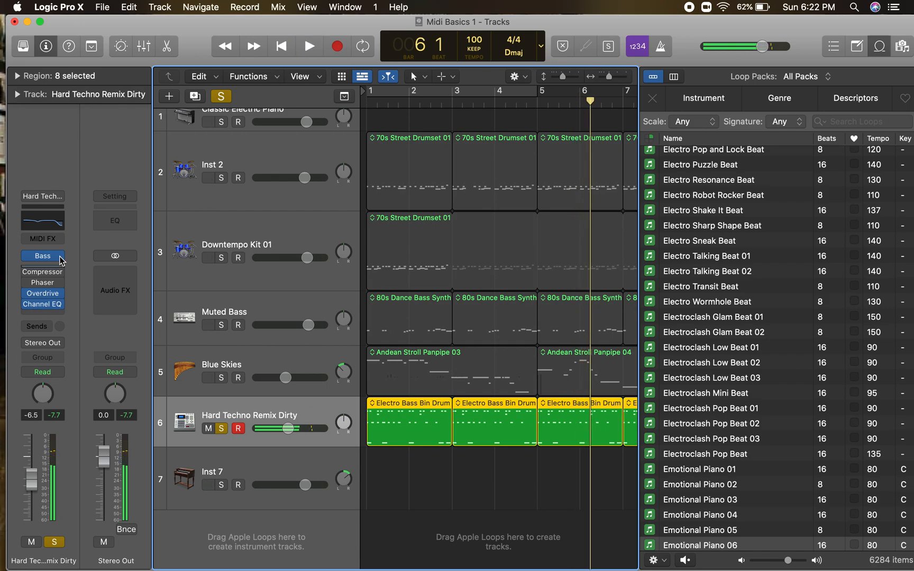
# Examine the Bass instrument's settings on the Hard Techno Remix Dirty track and the list of alternative instrument plug-ins.
pyautogui.click(42, 257)
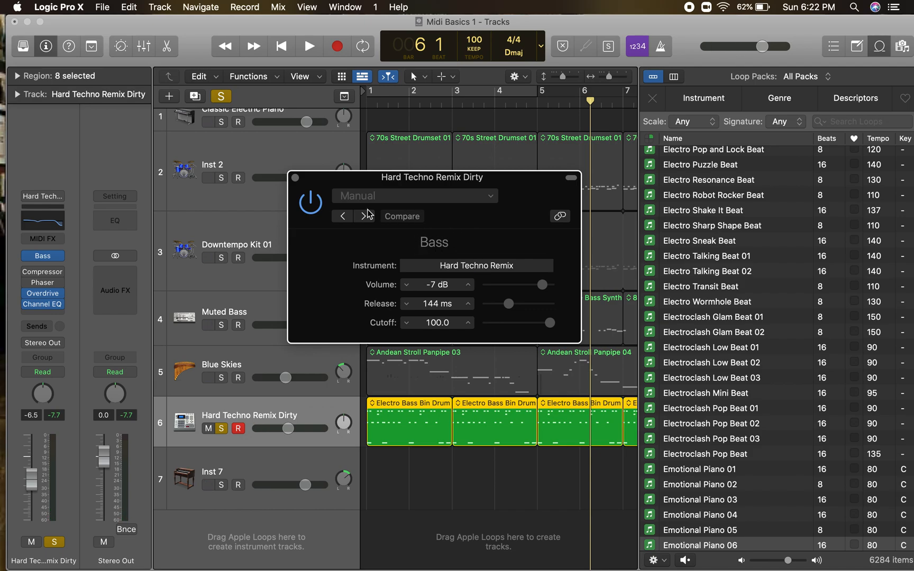
pyautogui.click(294, 177)
pyautogui.click(59, 256)
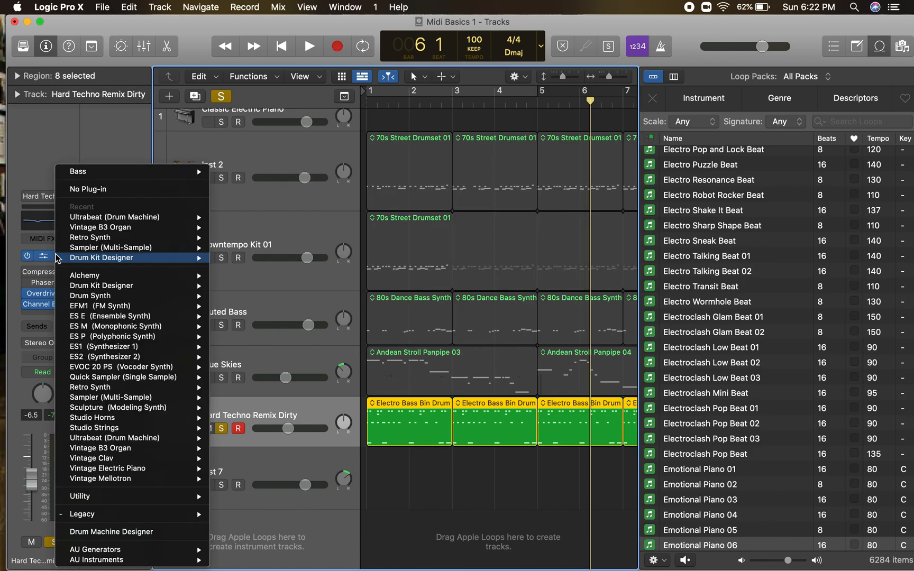
pyautogui.moveTo(118, 462)
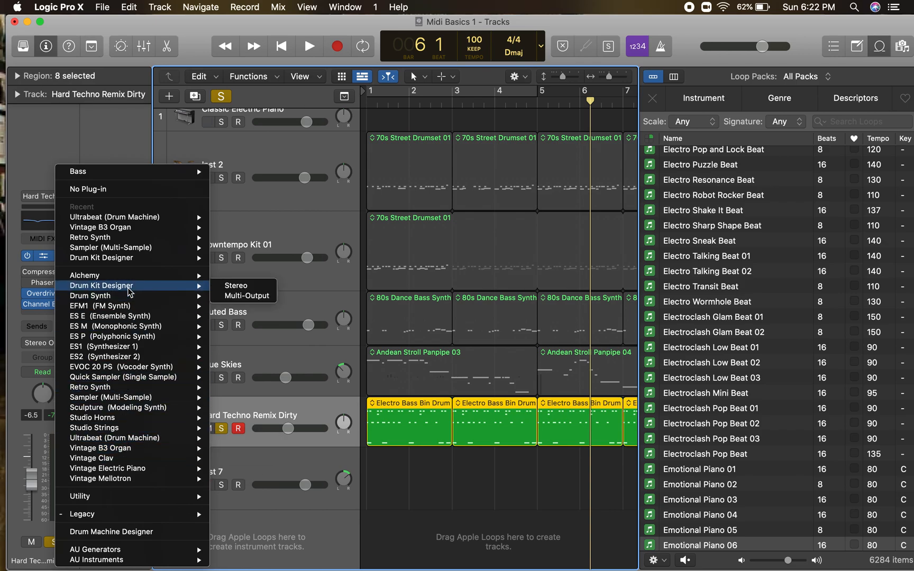
pyautogui.moveTo(124, 299)
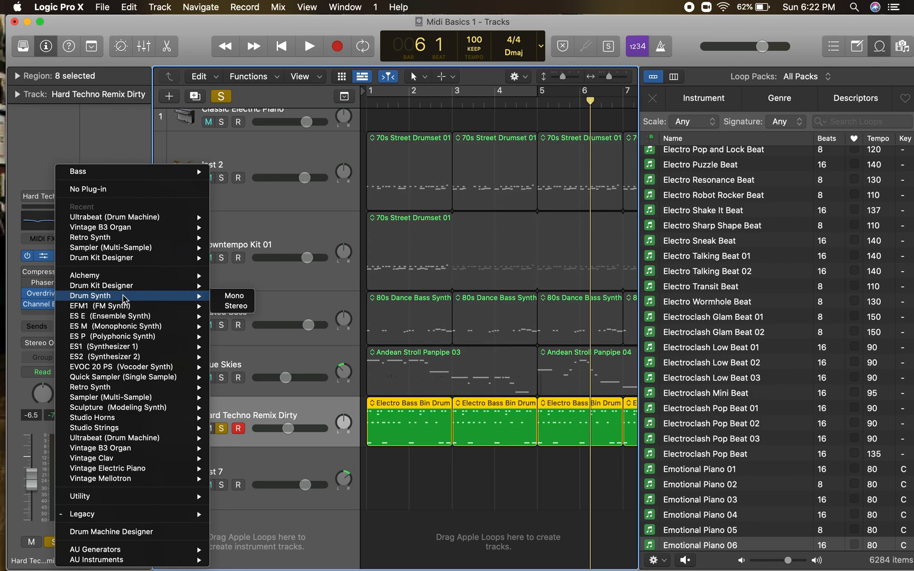
pyautogui.moveTo(106, 180)
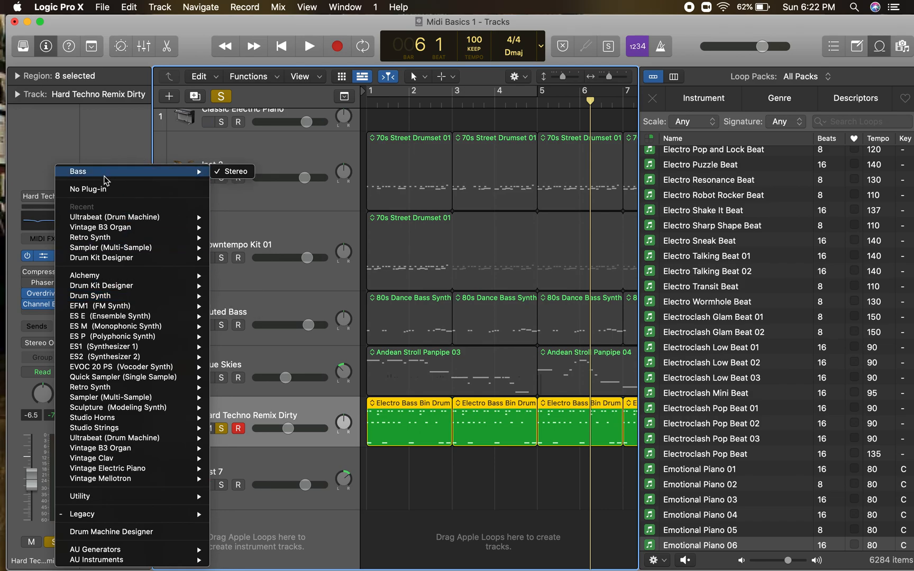
pyautogui.click(99, 146)
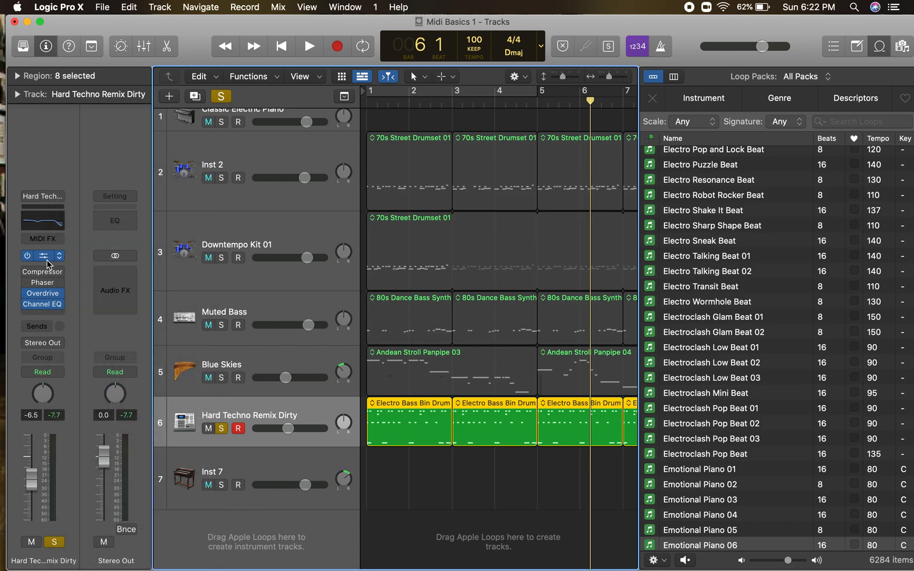
pyautogui.click(47, 260)
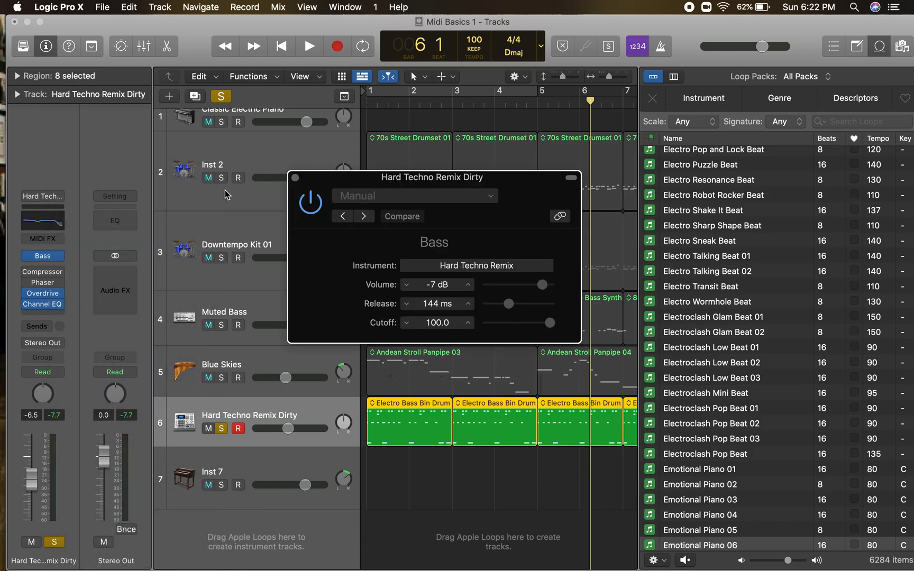
pyautogui.moveTo(475, 178); pyautogui.dragTo(327, 139)
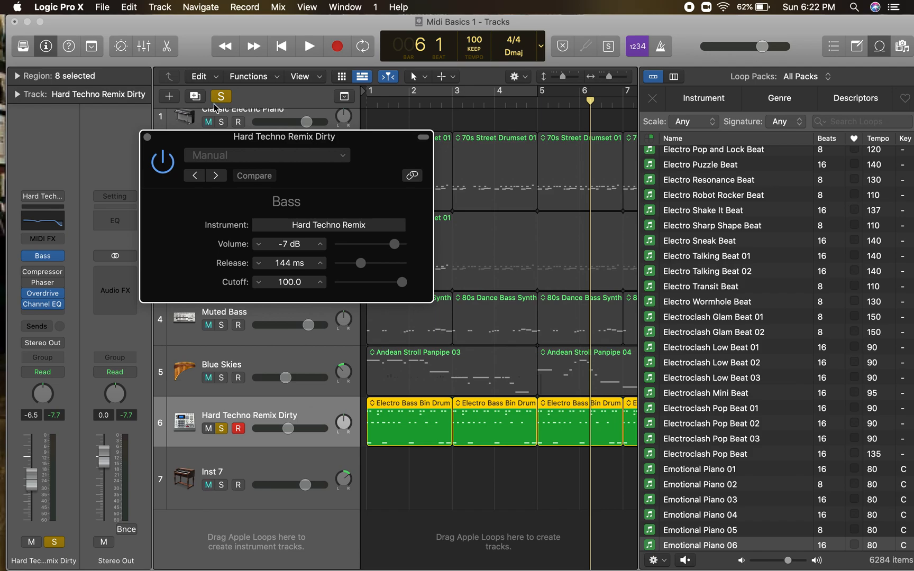
pyautogui.click(147, 137)
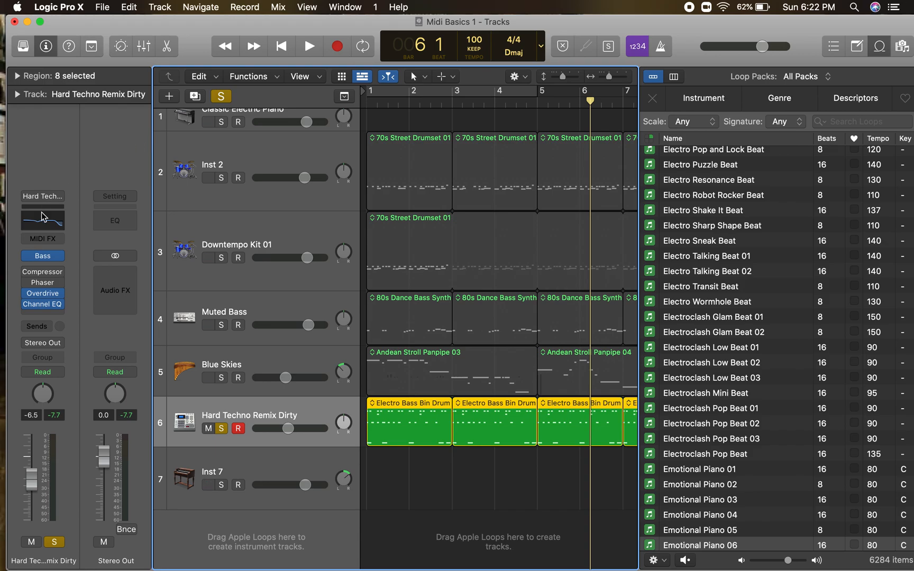
# Open the Overdrive plug-in on the Hard Techno Remix Dirty track and raise its Drive to 17.25 dB while playing.
pyautogui.click(43, 294)
pyautogui.moveTo(556, 207); pyautogui.dragTo(466, 106)
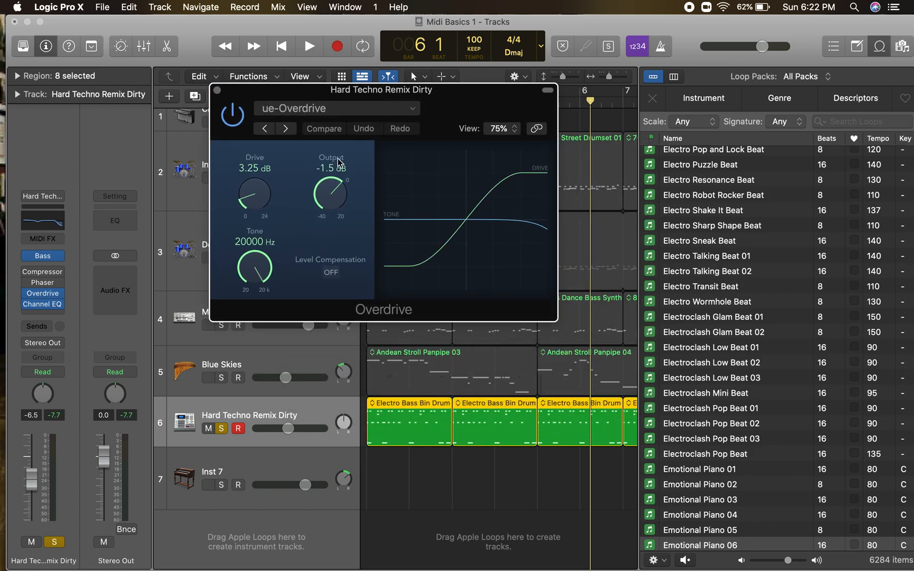
pyautogui.click(256, 195)
pyautogui.moveTo(256, 193); pyautogui.dragTo(256, 192)
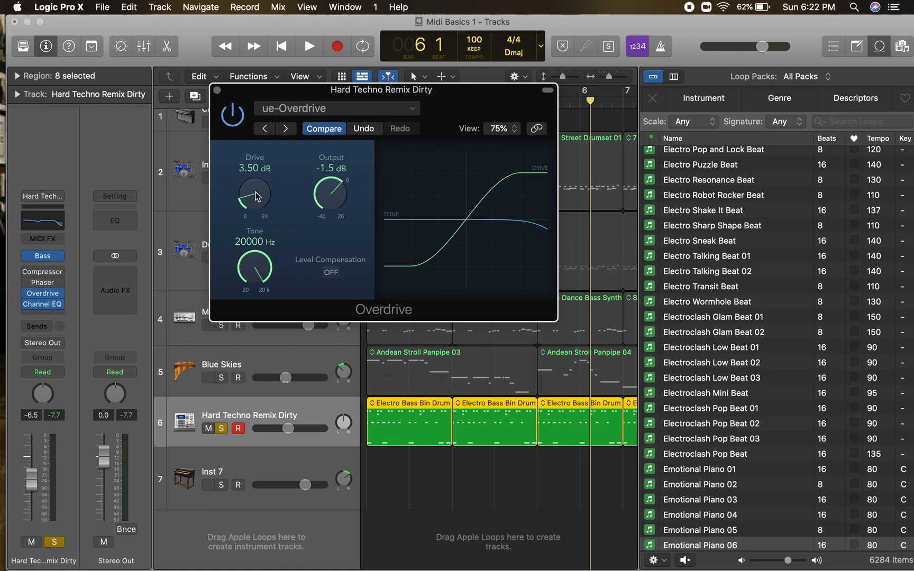
pyautogui.press('space')
pyautogui.moveTo(256, 195); pyautogui.dragTo(238, 90)
pyautogui.press('space')
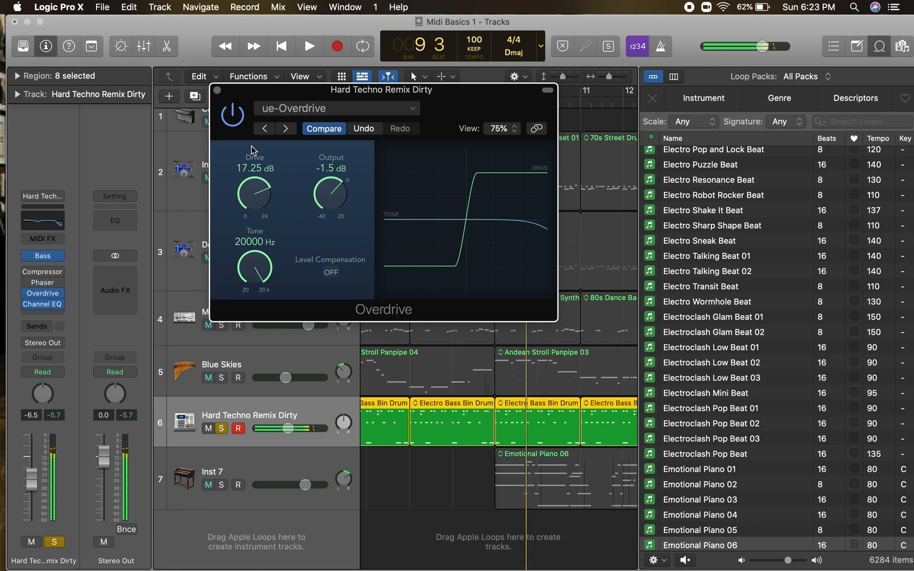
# Try the Overdrive's Drive at 5.25 dB and at 20.75 dB, auditioning the higher setting.
pyautogui.moveTo(257, 194); pyautogui.dragTo(239, 289)
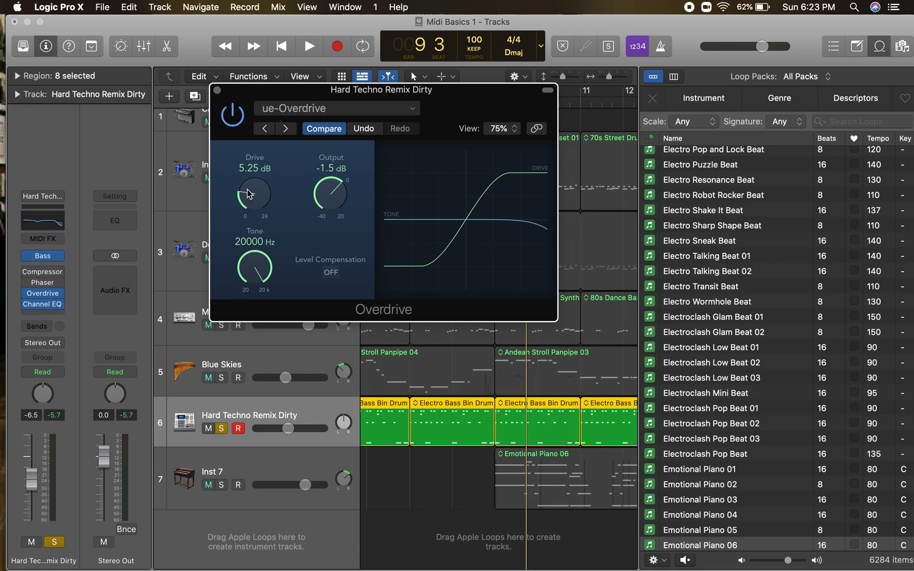
pyautogui.moveTo(251, 194); pyautogui.dragTo(239, 75)
pyautogui.press('space')
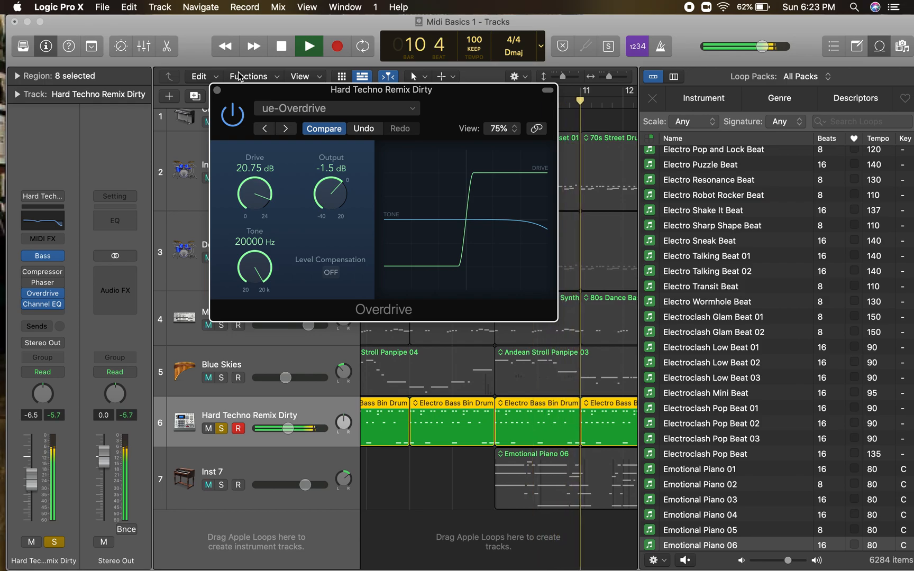
pyautogui.press('space')
# Lower the Overdrive's Drive to about 5 dB and close the plug-in.
pyautogui.moveTo(259, 192); pyautogui.dragTo(266, 308)
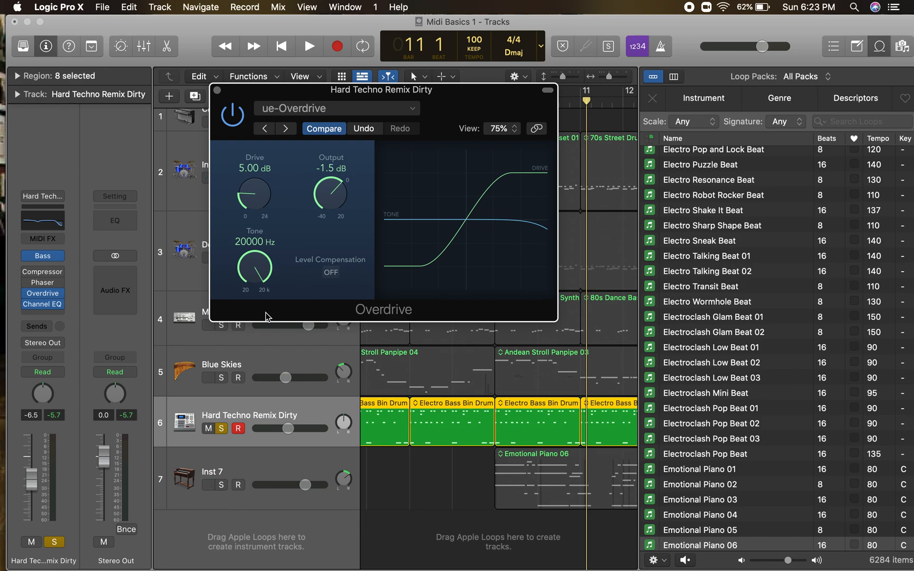
pyautogui.moveTo(256, 205); pyautogui.dragTo(255, 200)
pyautogui.click(217, 90)
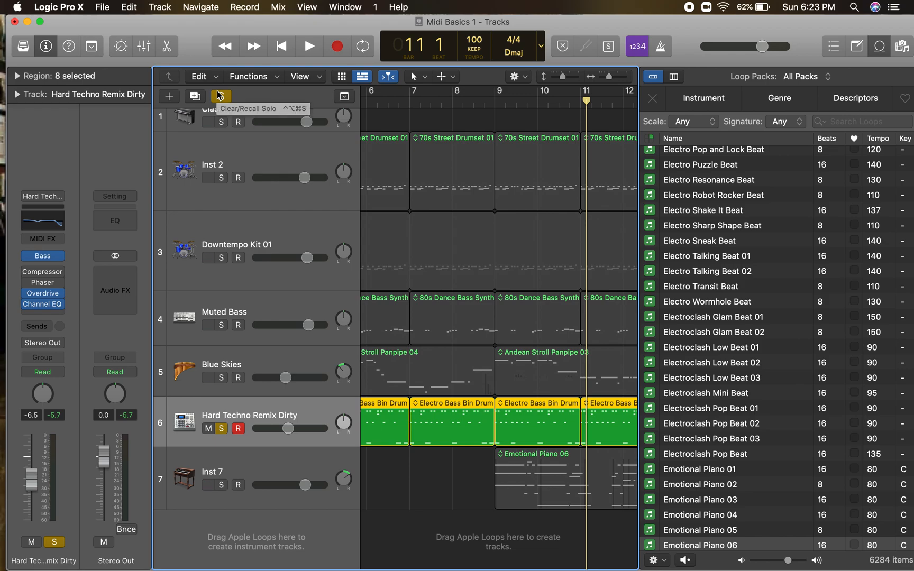
# Return to the project start and also solo Blue Skies, Muted Bass, Downtempo Kit 01 and Inst 2.
pyautogui.press('Return')
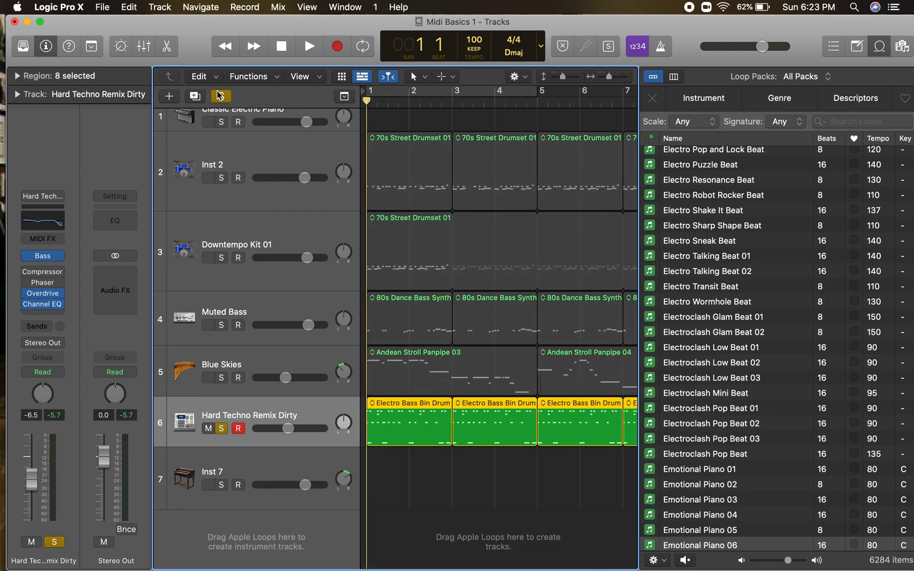
pyautogui.click(222, 378)
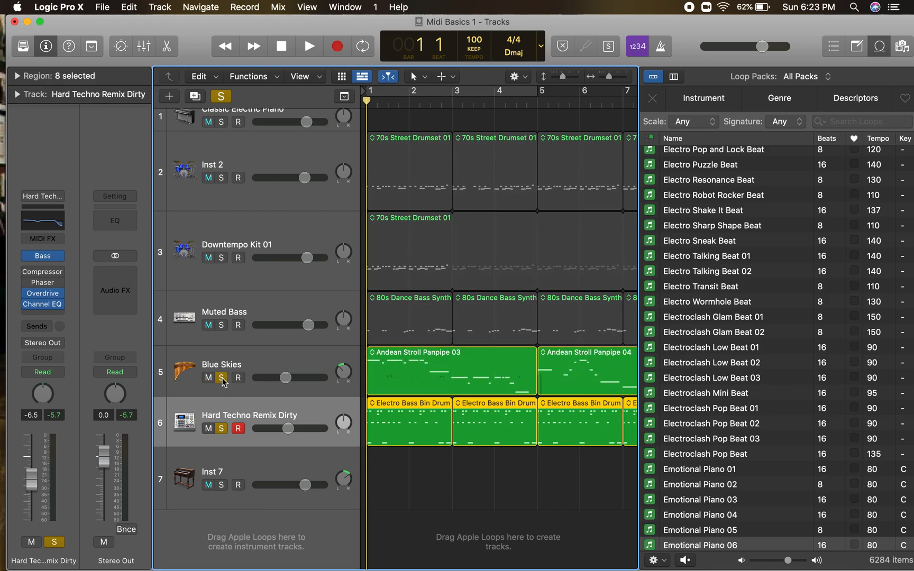
pyautogui.click(222, 325)
pyautogui.click(222, 258)
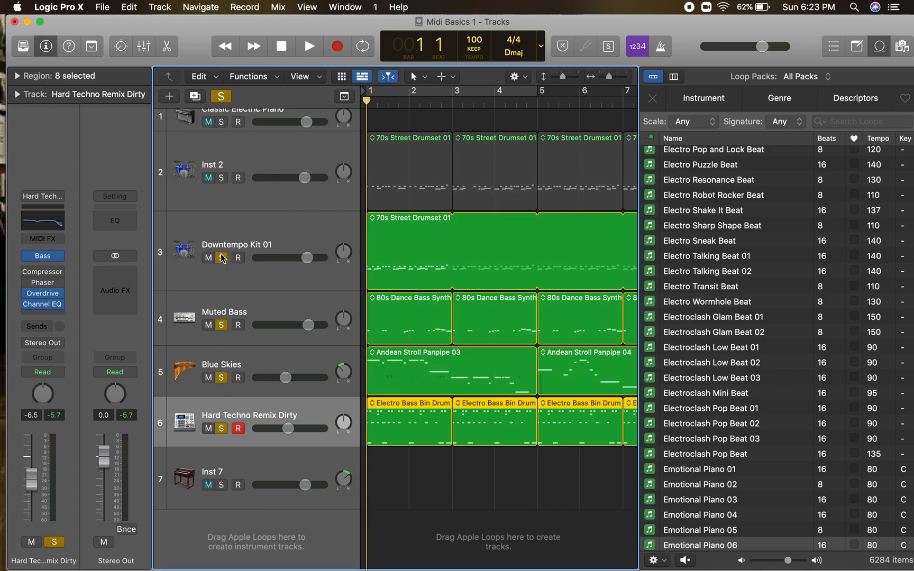
pyautogui.click(221, 177)
# Play the soloed tracks and lower the Hard Techno Remix Dirty track's volume to -8.0 dB.
pyautogui.press('space')
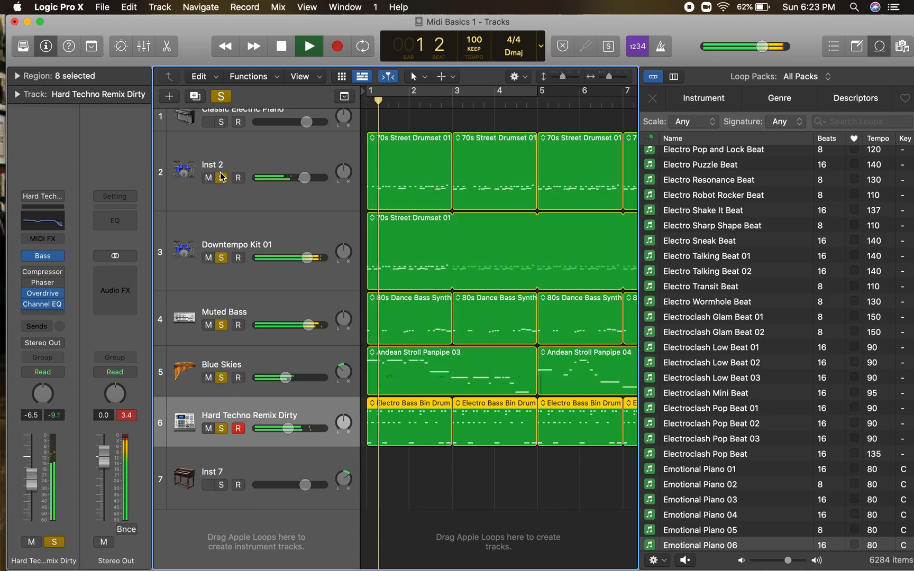
pyautogui.moveTo(288, 429); pyautogui.dragTo(285, 428)
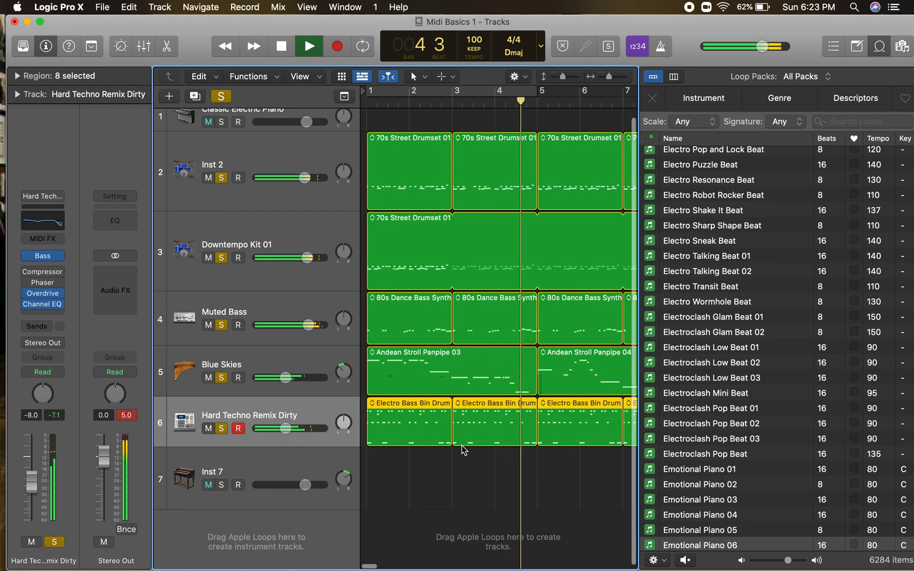
# Audition the soloed tracks through bar 10, stop playback and set the playhead at bar 7.
pyautogui.click(236, 461)
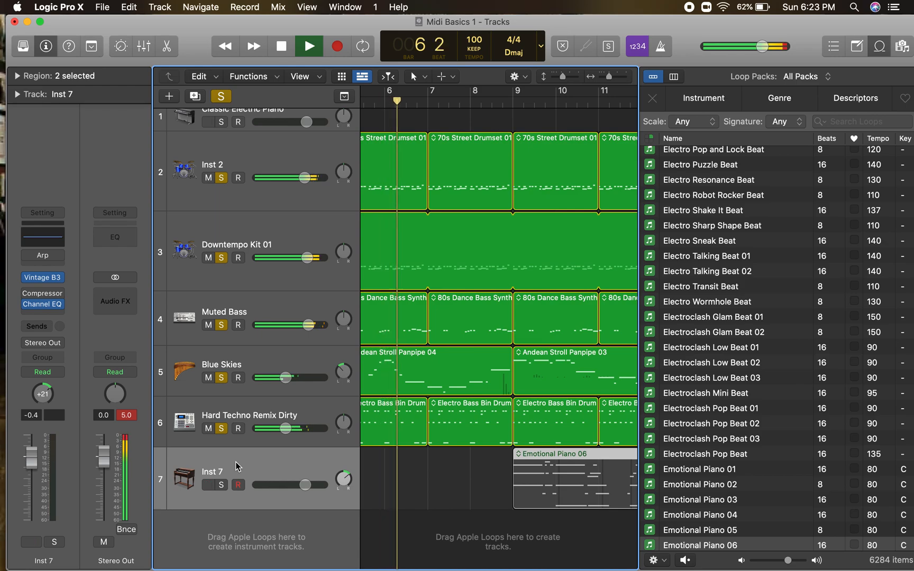
pyautogui.click(278, 236)
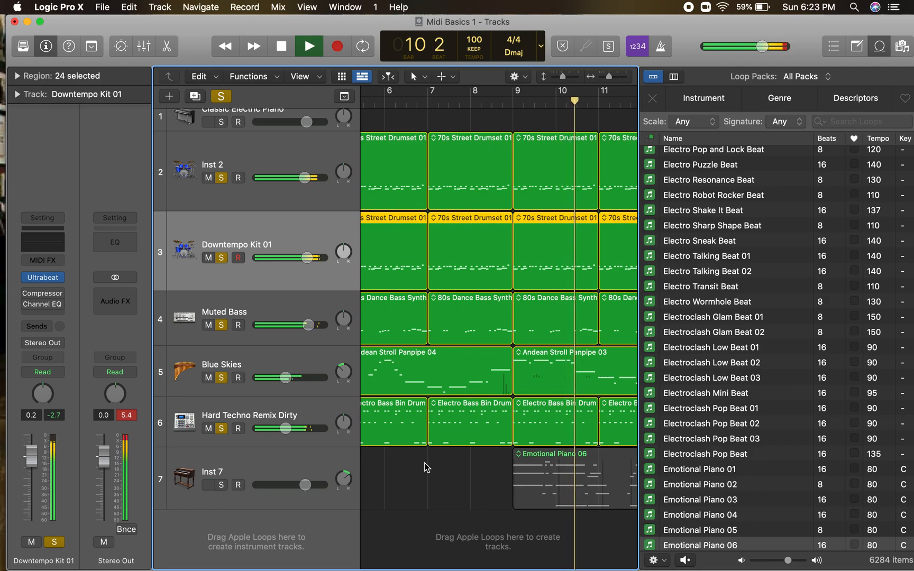
pyautogui.press('space')
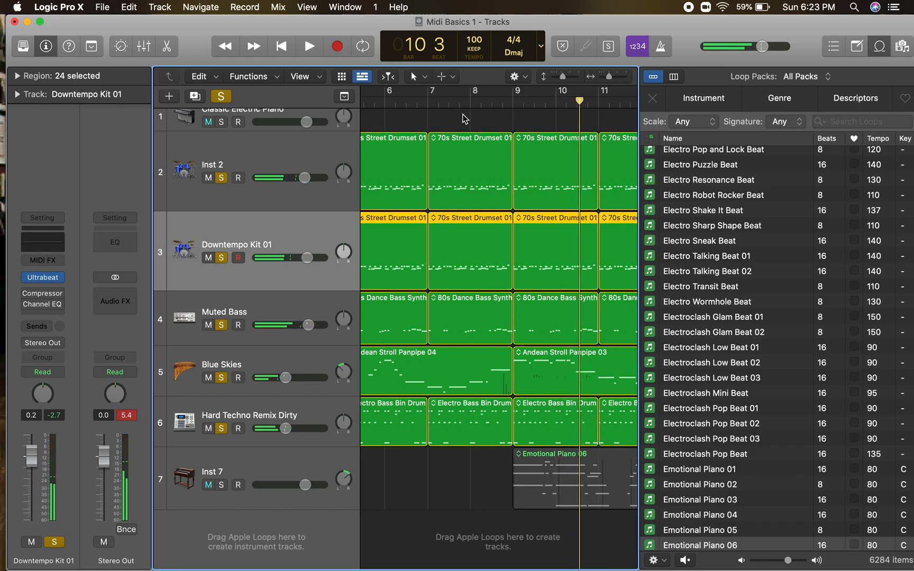
pyautogui.click(432, 99)
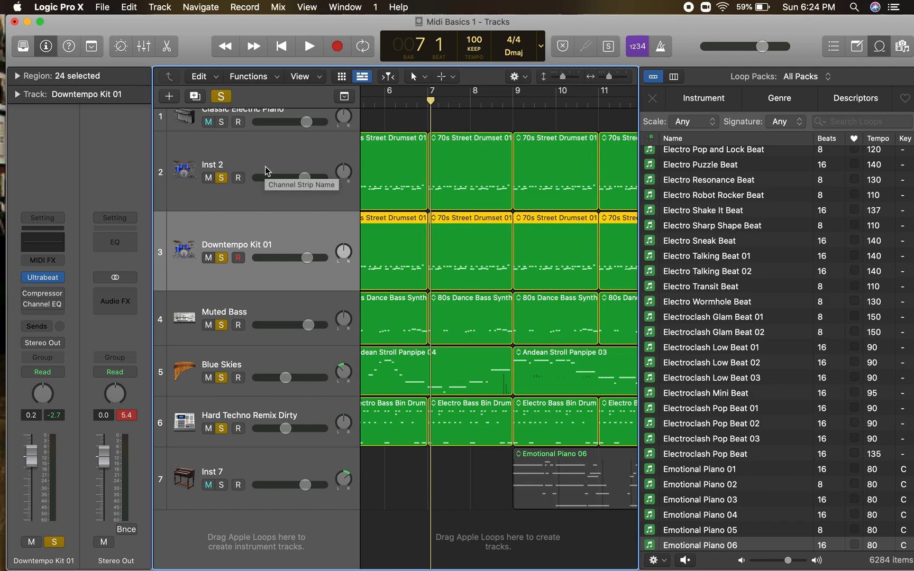
# Solo Inst 7 and take Hard Techno Remix Dirty, Blue Skies, Inst 2, Downtempo Kit 01 and Muted Bass out of solo.
pyautogui.click(218, 466)
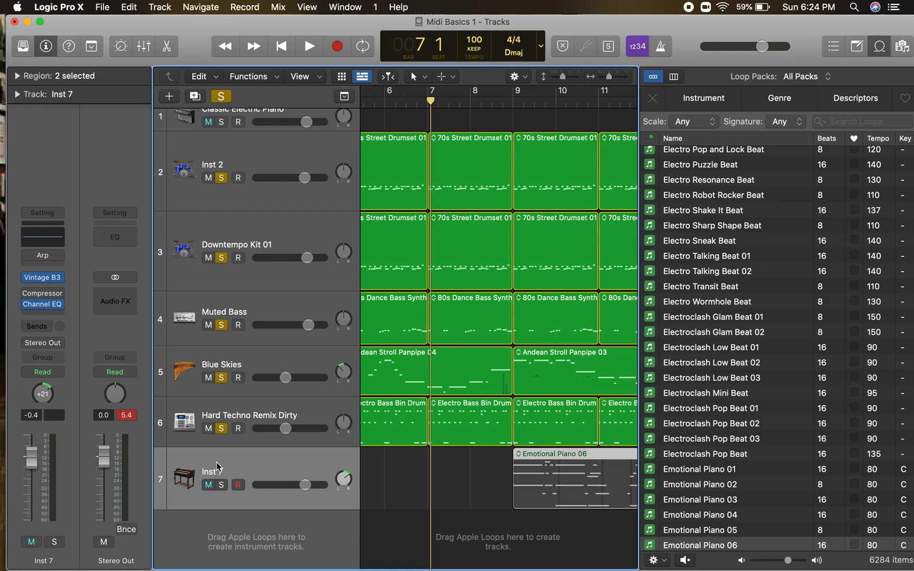
pyautogui.click(222, 485)
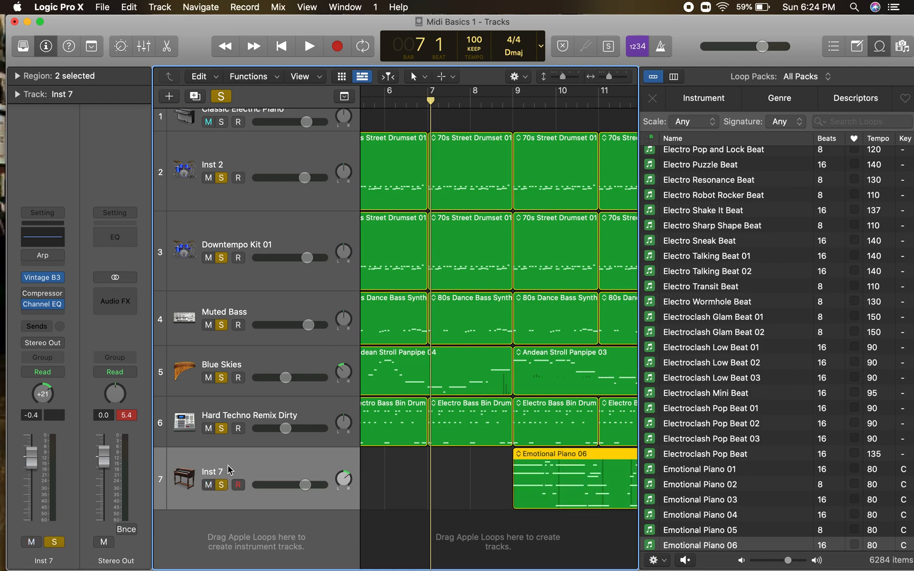
pyautogui.click(222, 429)
pyautogui.click(221, 379)
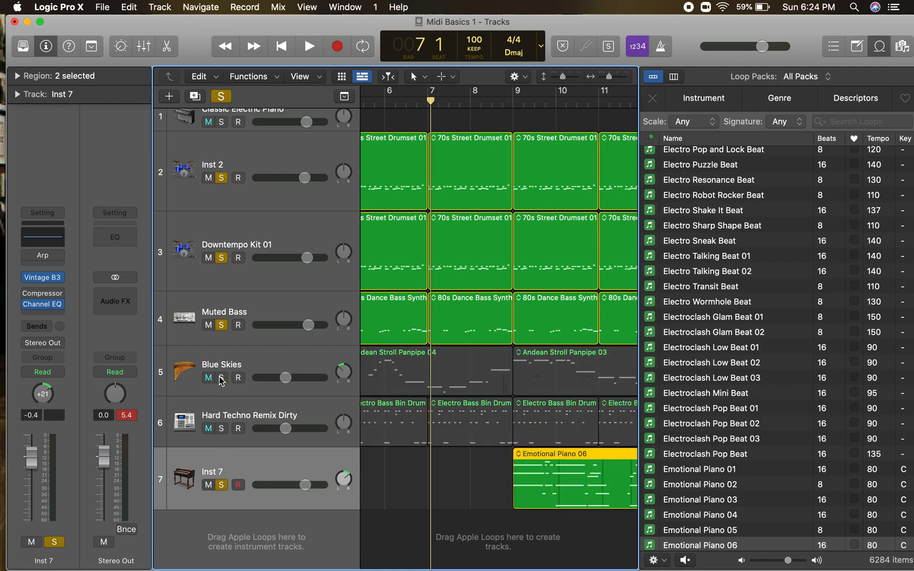
pyautogui.click(222, 178)
pyautogui.click(222, 258)
pyautogui.click(221, 325)
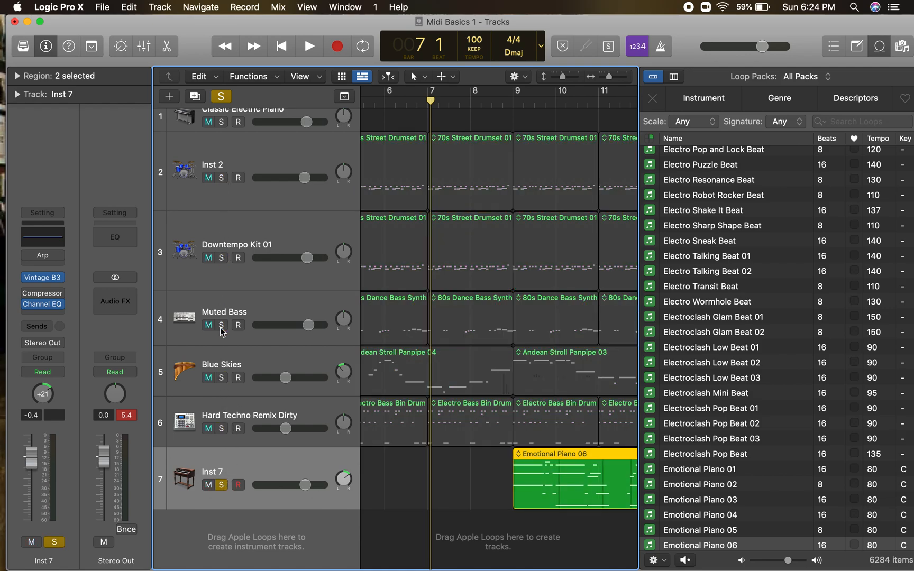
# Cycle bars 9 to 13 and raise the Inst 7 track's volume to 0.0 dB during playback.
pyautogui.moveTo(518, 94); pyautogui.dragTo(574, 92)
pyautogui.press('space')
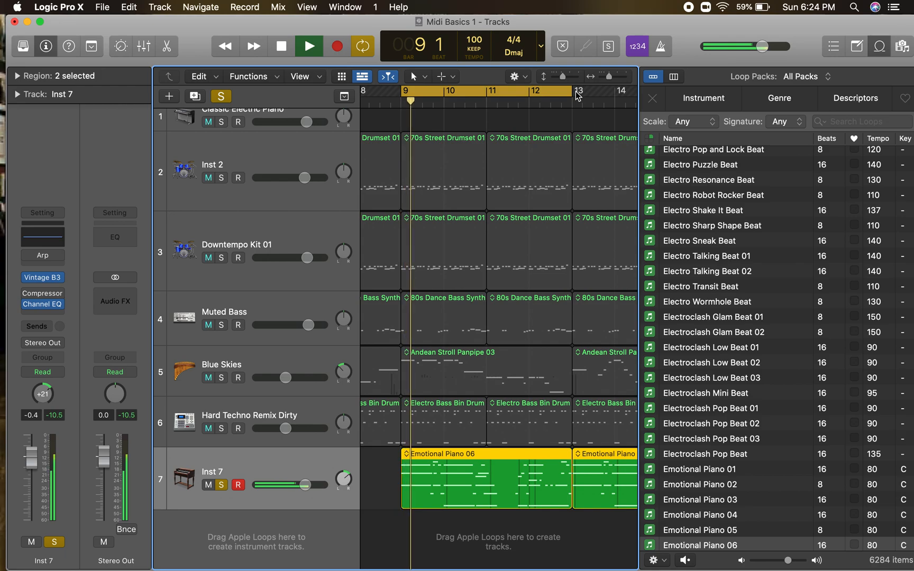
pyautogui.moveTo(311, 485); pyautogui.dragTo(307, 485)
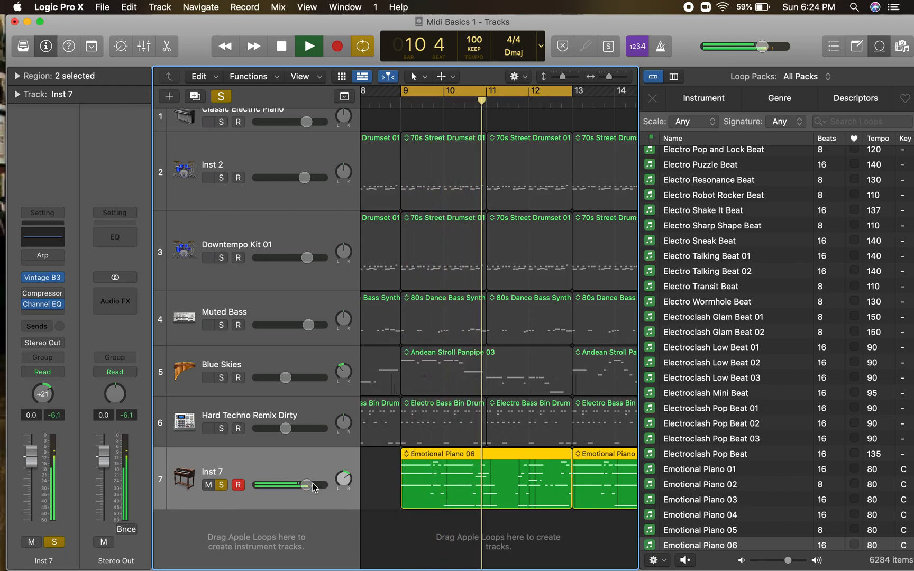
pyautogui.press('space')
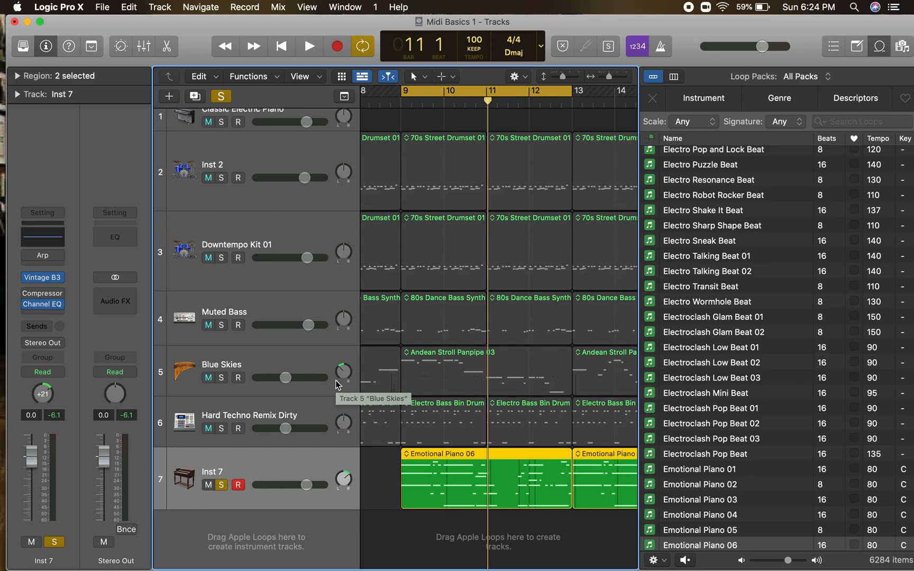
# Show the Mixer in full view and pan the Inst 7 channel to +22.
pyautogui.press('x')
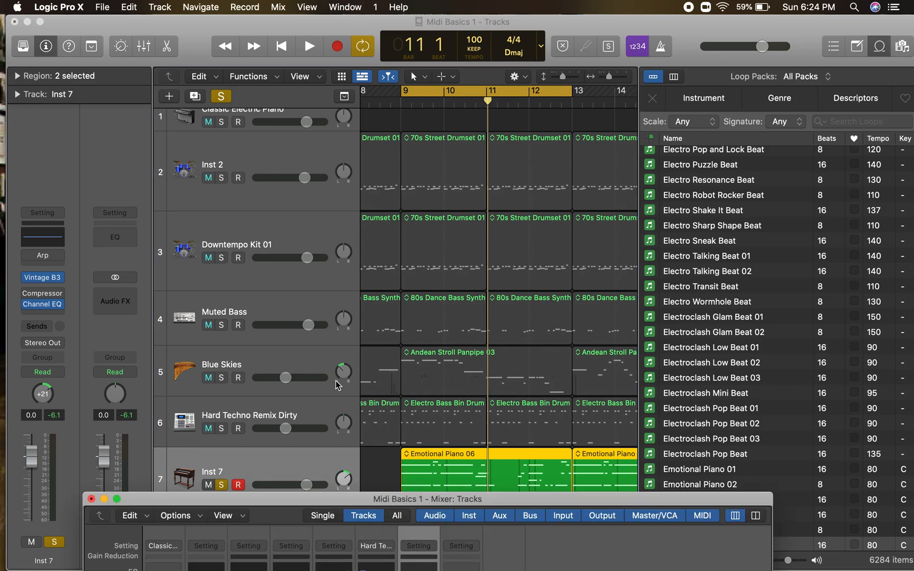
pyautogui.moveTo(277, 496); pyautogui.dragTo(252, 32)
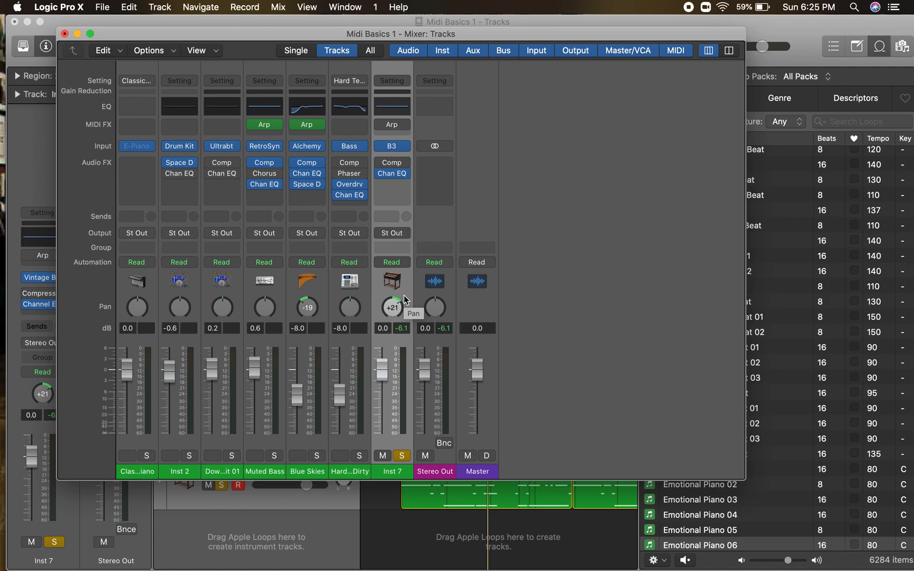
pyautogui.moveTo(404, 295); pyautogui.dragTo(404, 314)
pyautogui.moveTo(394, 306); pyautogui.dragTo(391, 261)
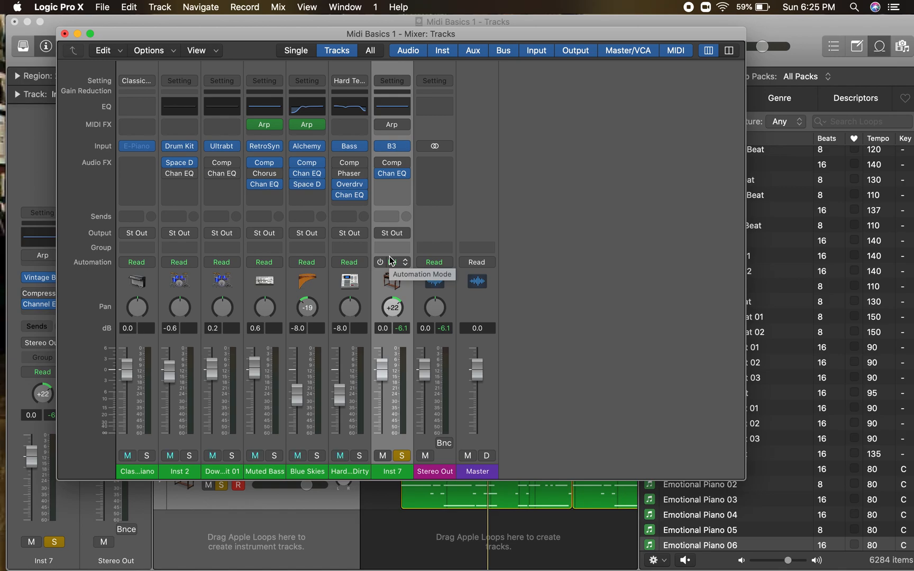
# While playing Inst 7, set its Vintage B3's upper 2⅔' drawbar and pedal 8' drawbar to 3 and browse the organ presets.
pyautogui.press('space')
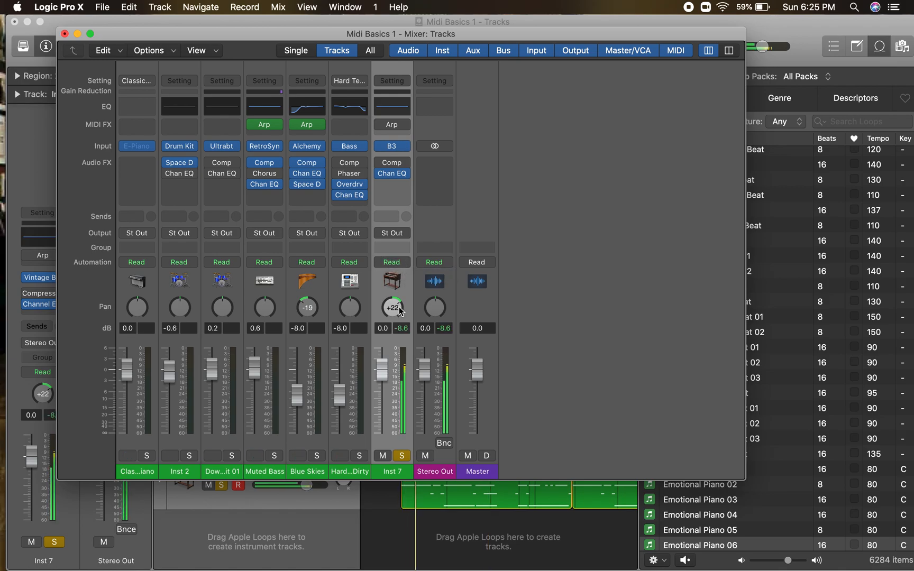
pyautogui.moveTo(397, 151)
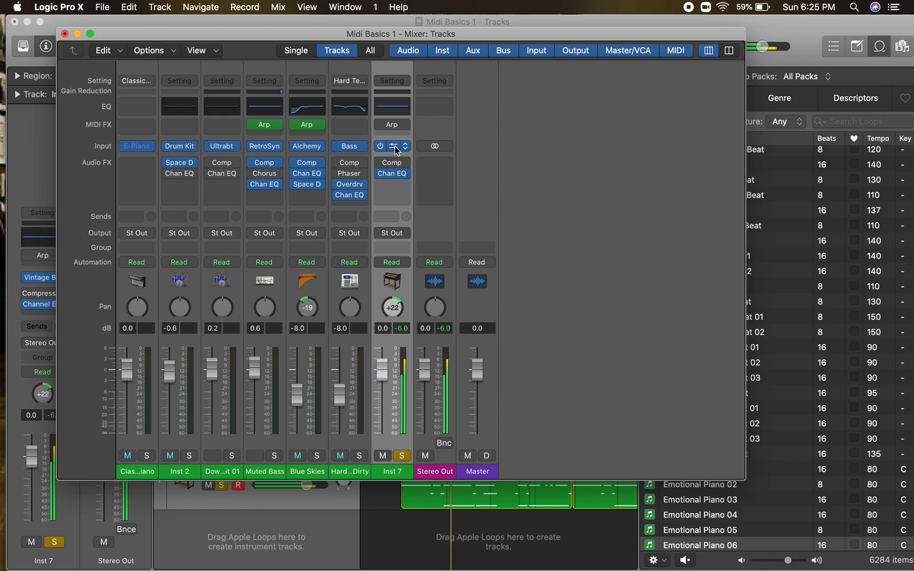
pyautogui.click(394, 147)
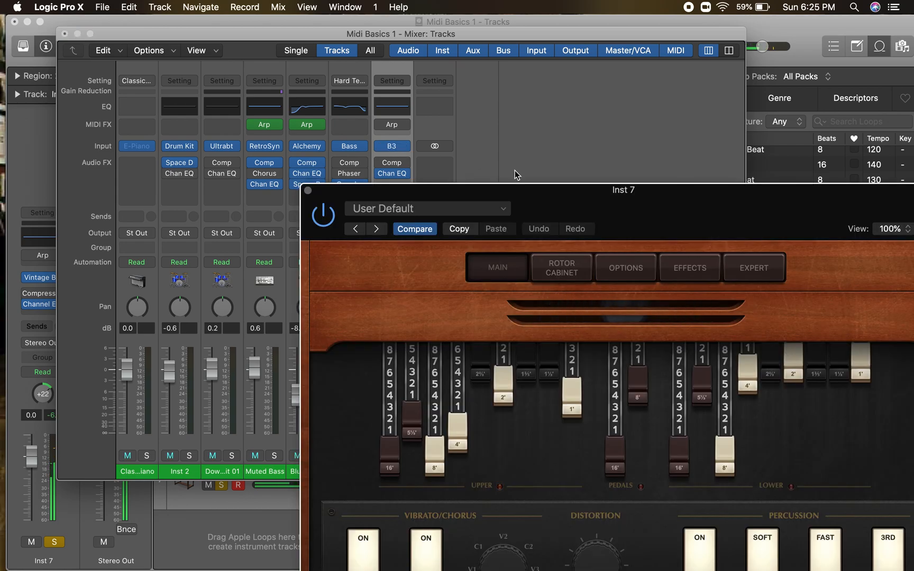
pyautogui.moveTo(570, 204); pyautogui.dragTo(444, 50)
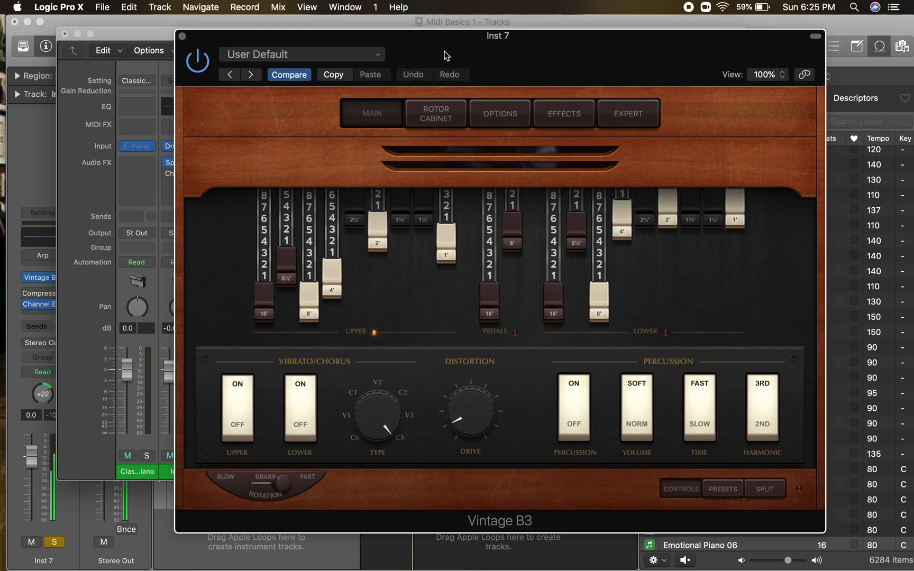
pyautogui.moveTo(354, 220); pyautogui.dragTo(353, 275)
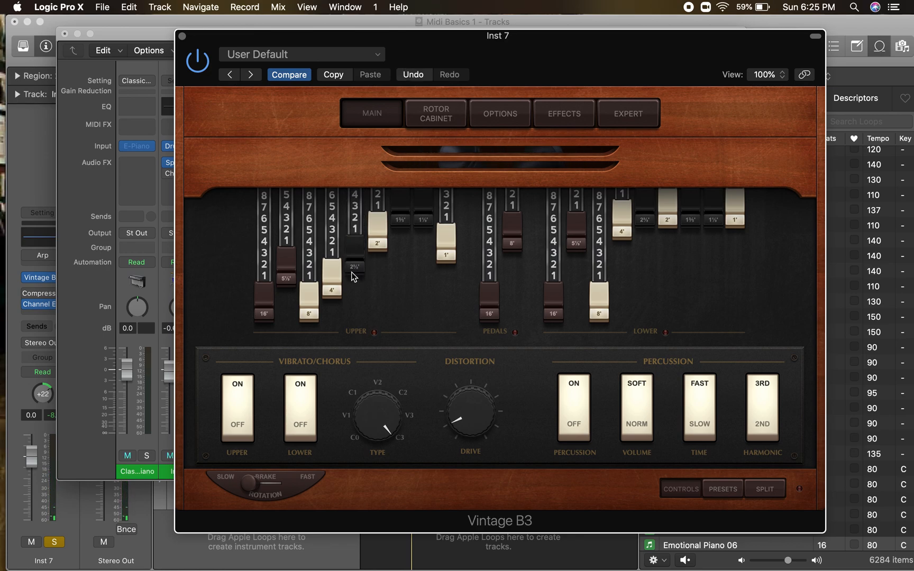
pyautogui.moveTo(354, 275); pyautogui.dragTo(357, 265)
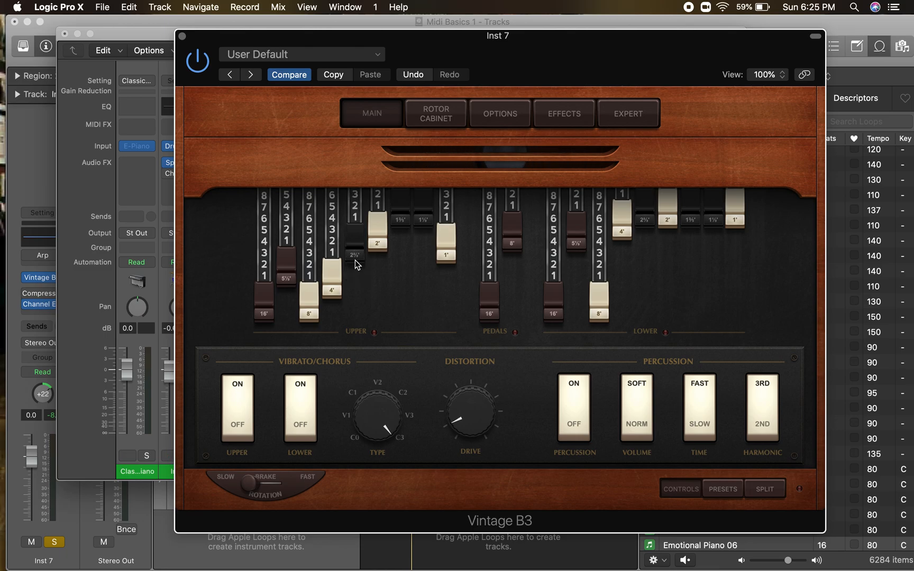
pyautogui.moveTo(508, 244); pyautogui.dragTo(509, 253)
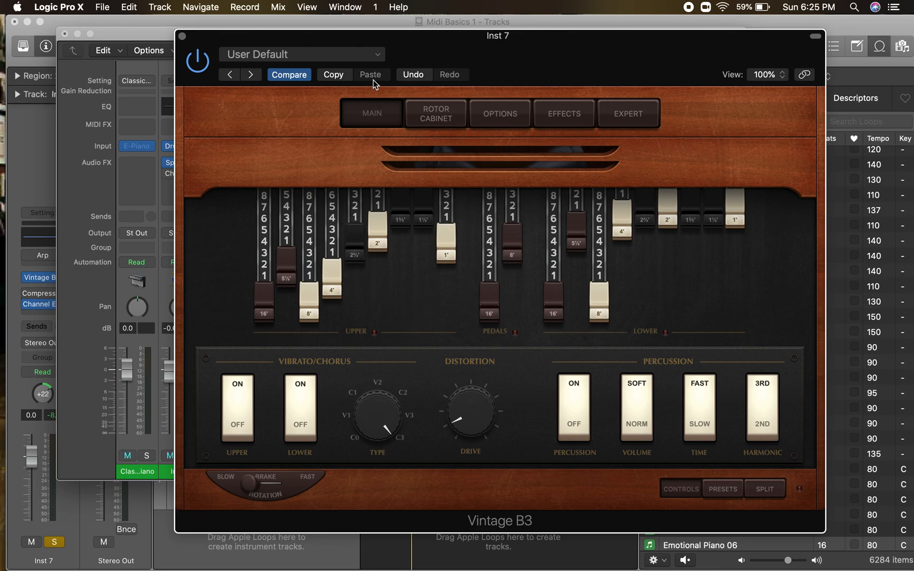
pyautogui.click(376, 54)
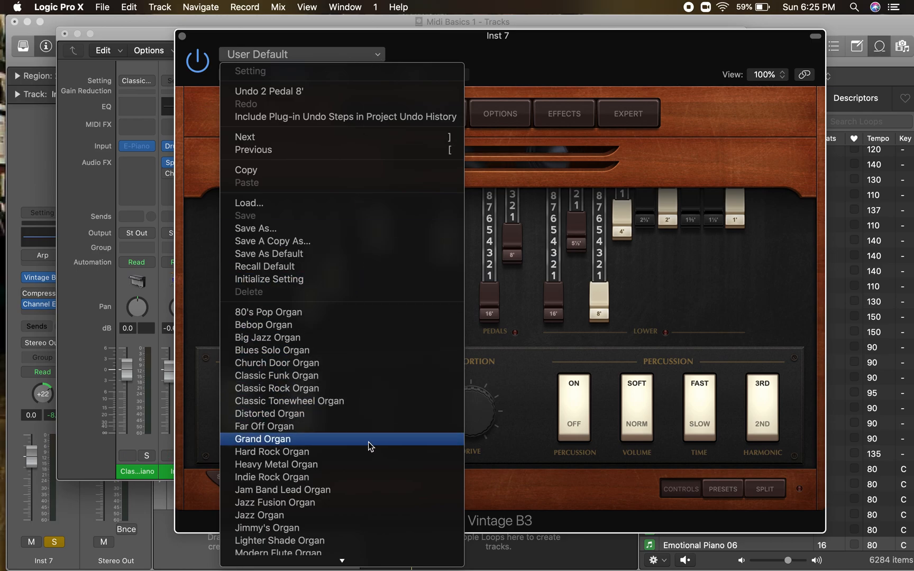
pyautogui.click(674, 274)
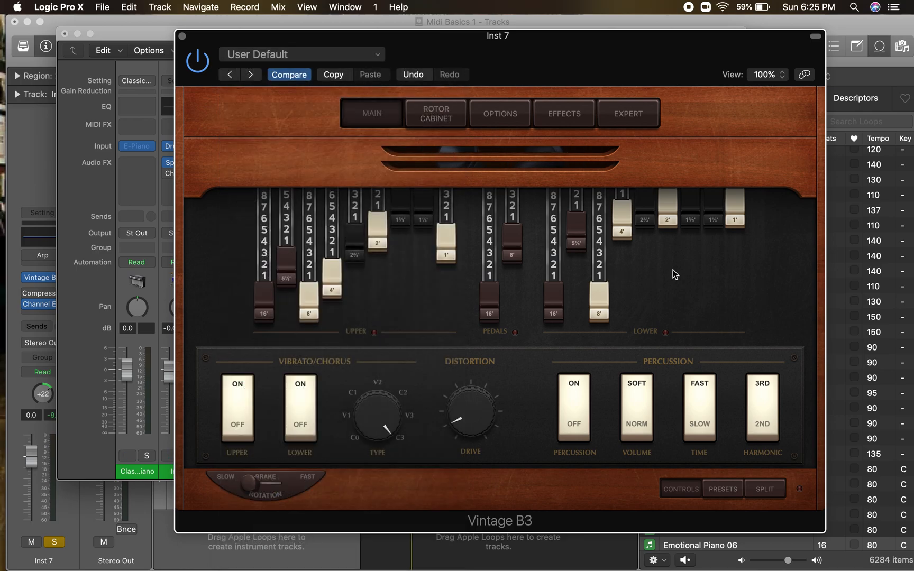
# Set the Vintage B3's lower drawbars: 4' and 2⅔' to 2, 2' to 5, and 1⅗' to 8.
pyautogui.moveTo(644, 221); pyautogui.dragTo(625, 249)
pyautogui.moveTo(667, 217); pyautogui.dragTo(673, 286)
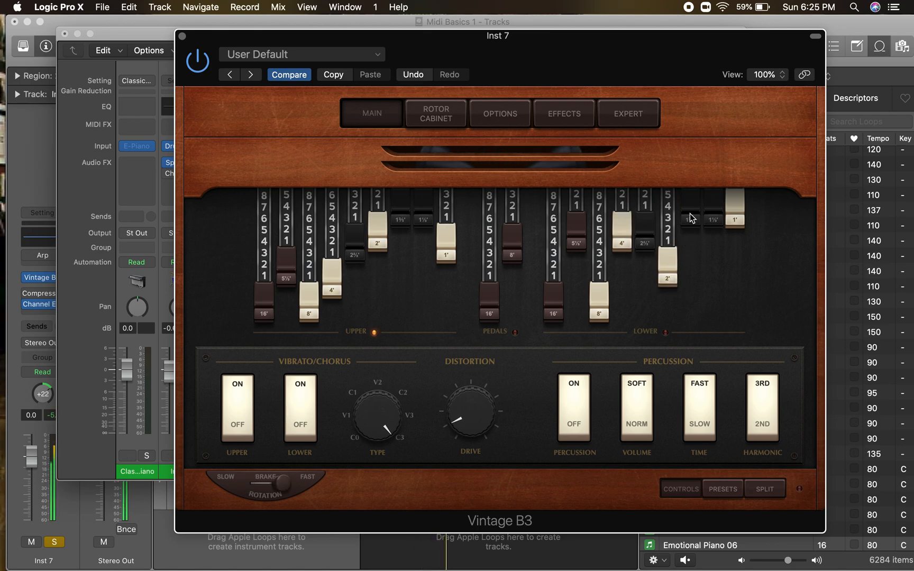
pyautogui.moveTo(691, 214); pyautogui.dragTo(683, 310)
# Set the upper 2' drawbar to 5 and 1⅗' to 4, pull out the upper 1⅓' drawbar, and close the Vintage B3.
pyautogui.moveTo(376, 251); pyautogui.dragTo(376, 280)
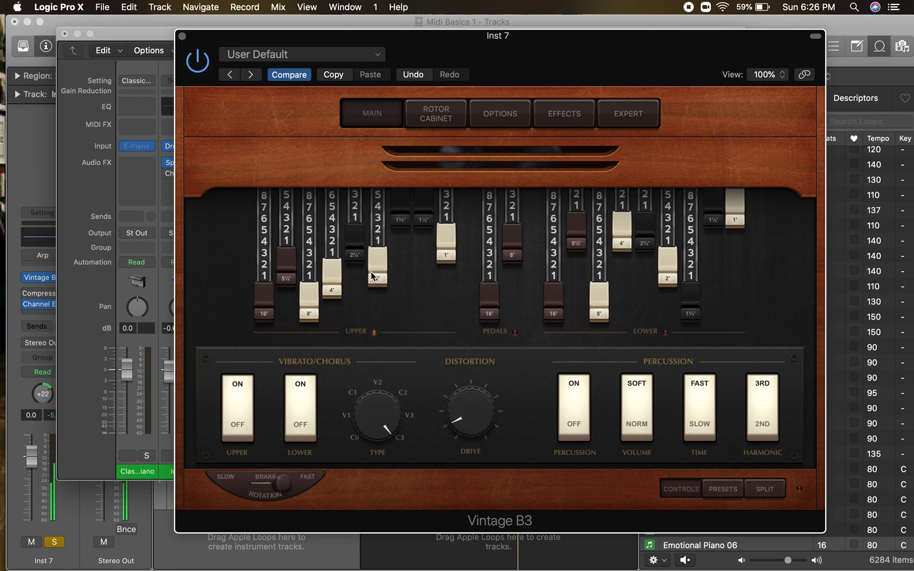
pyautogui.moveTo(392, 230); pyautogui.dragTo(395, 260)
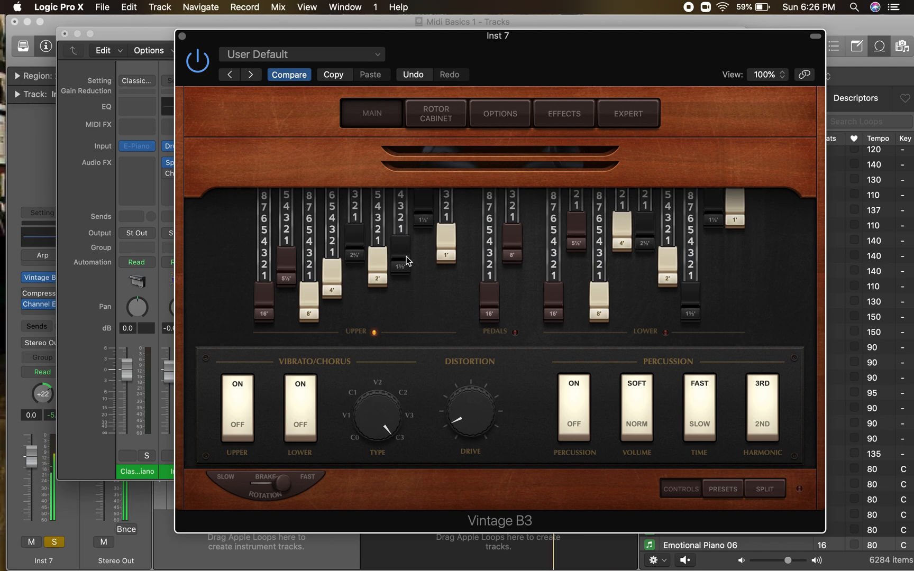
pyautogui.moveTo(423, 220); pyautogui.dragTo(440, 293)
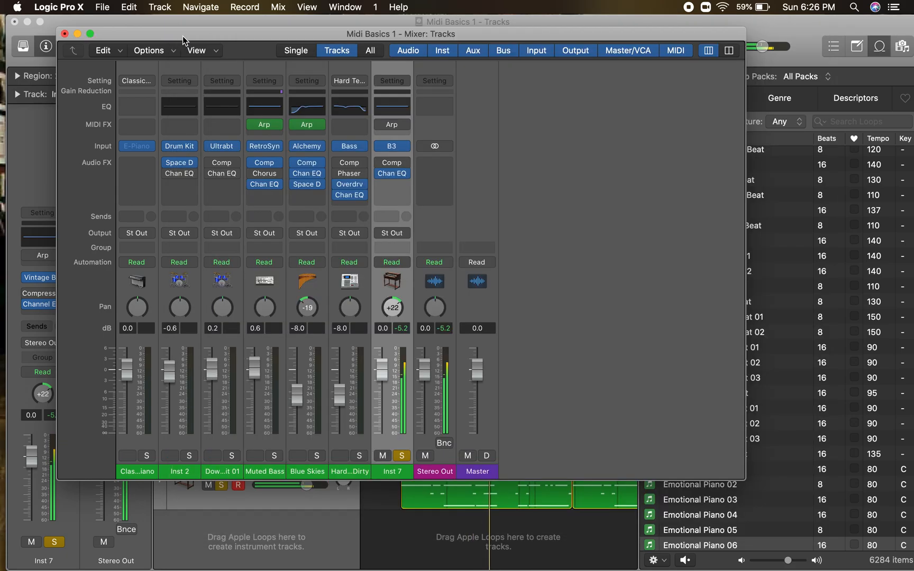
pyautogui.click(182, 36)
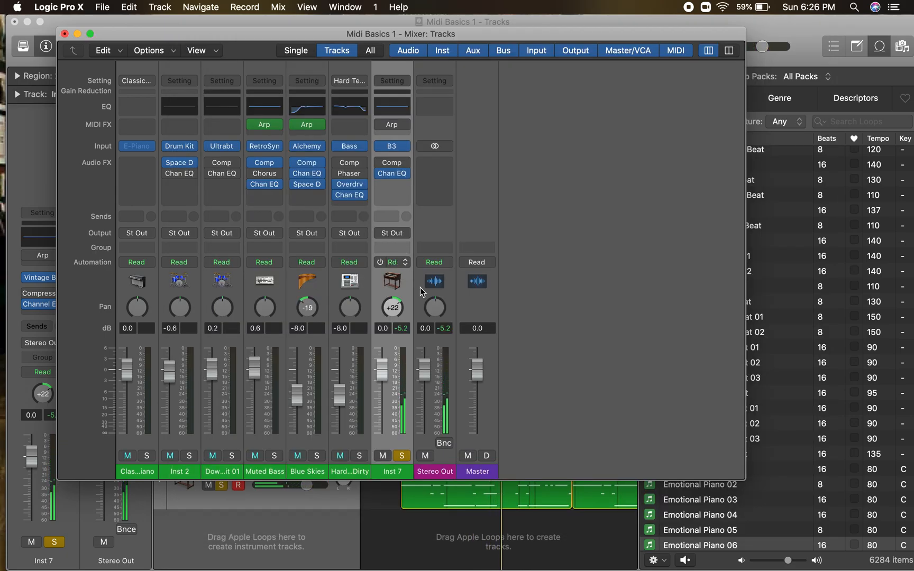
# Stop playback, lower the Inst 7 channel's volume to -0.8 dB and look over its Arpeggiator.
pyautogui.moveTo(385, 373); pyautogui.dragTo(383, 377)
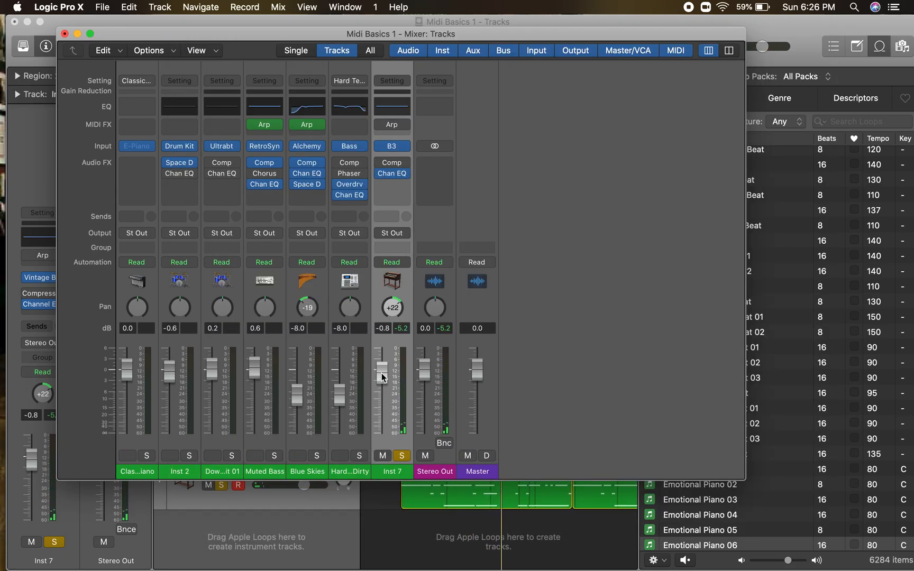
pyautogui.click(392, 126)
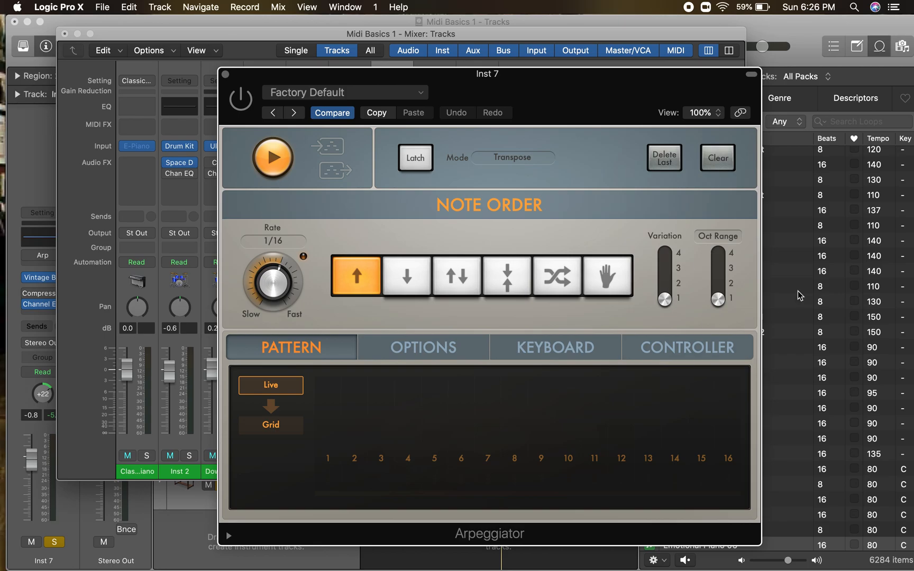
pyautogui.click(225, 75)
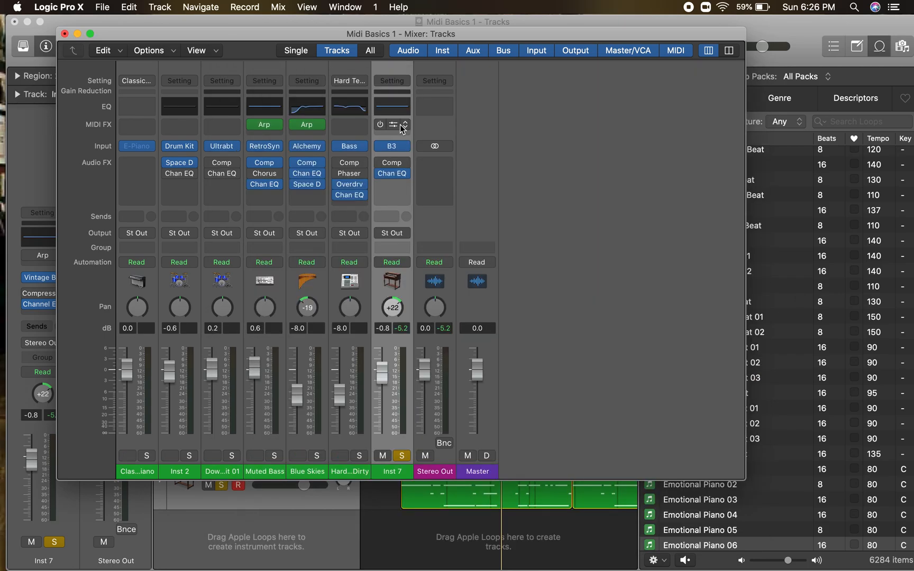
# Play Inst 7 and compare it with the Arpeggiator on and off, leaving the effect enabled.
pyautogui.press('space')
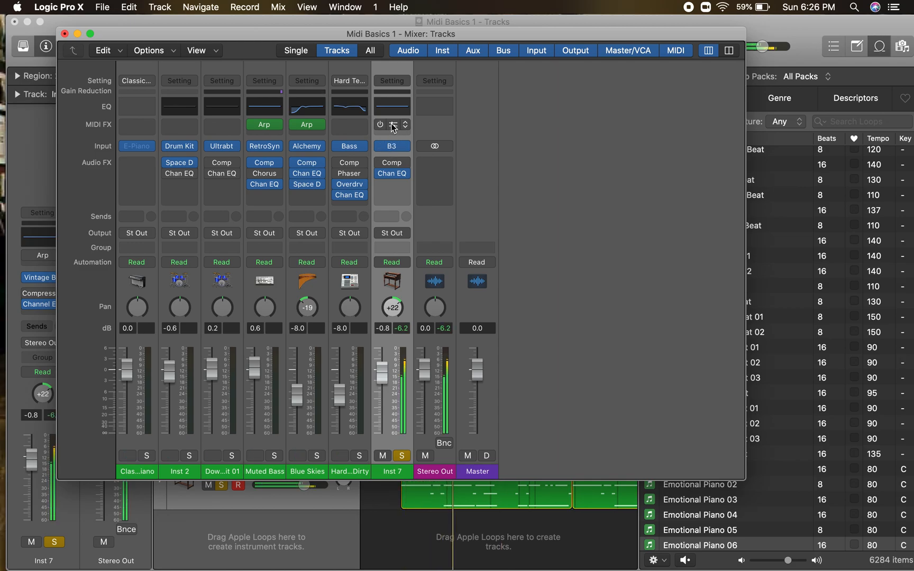
pyautogui.click(392, 125)
pyautogui.click(242, 100)
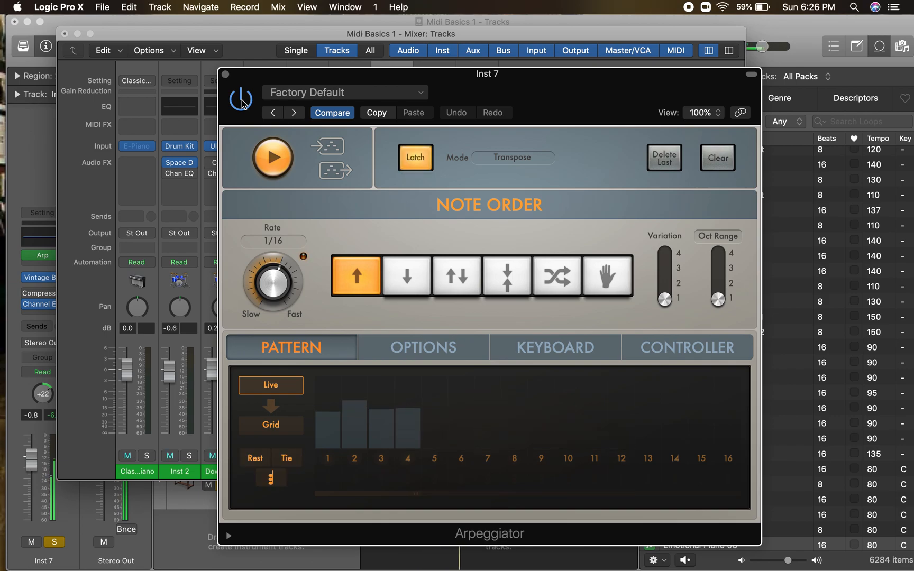
pyautogui.click(242, 99)
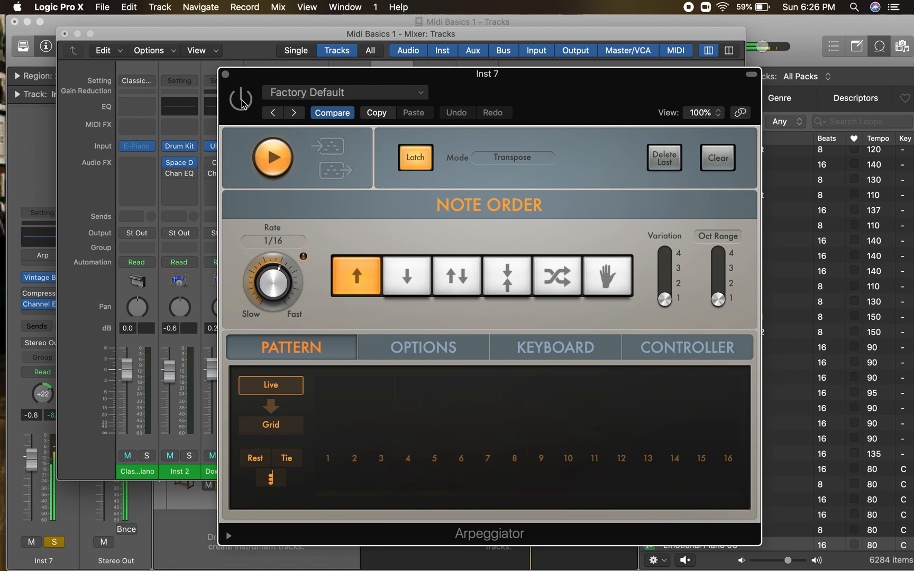
pyautogui.click(242, 100)
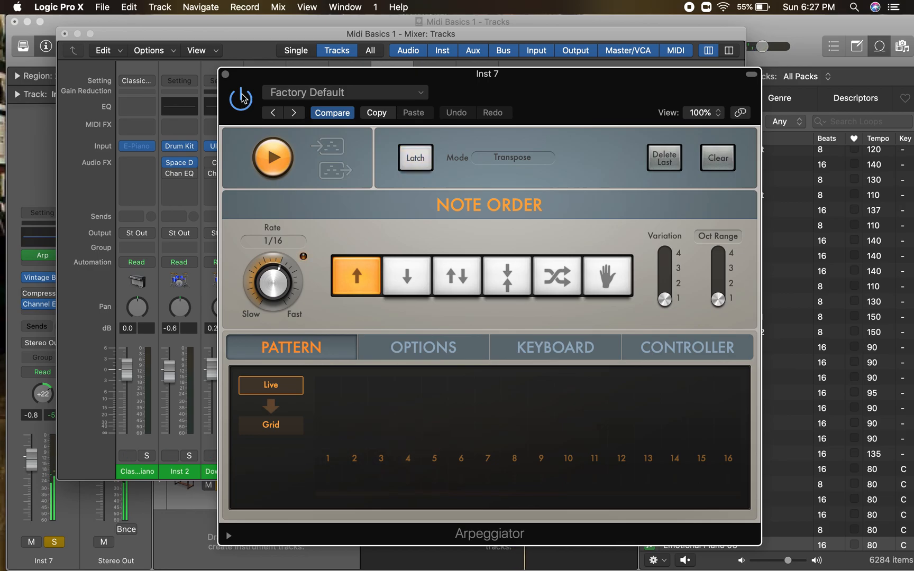
# Close the Arpeggiator, solo the Hard Techno, Blue Skies, Muted Bass, Downtempo Kit and Inst 2 channels, start playback, and close the Mixer.
pyautogui.click(224, 74)
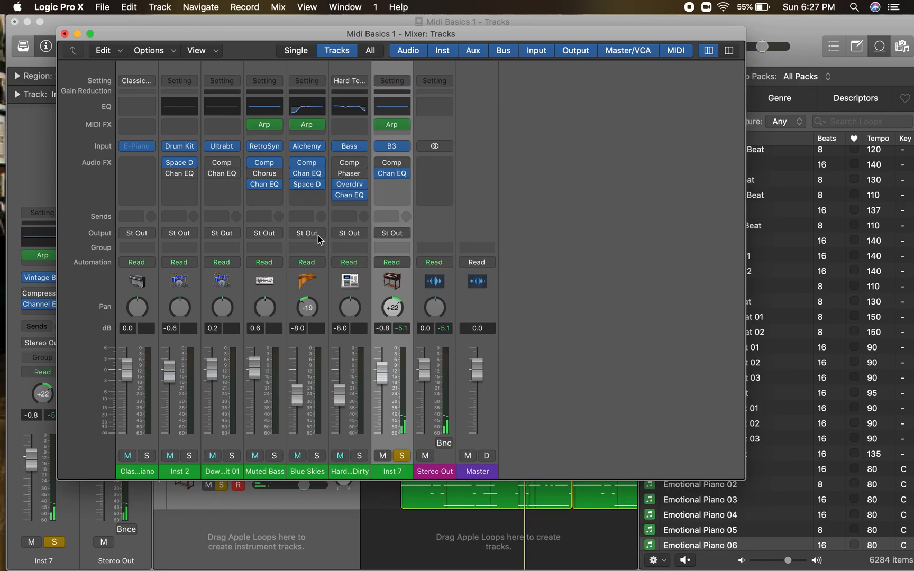
pyautogui.click(360, 456)
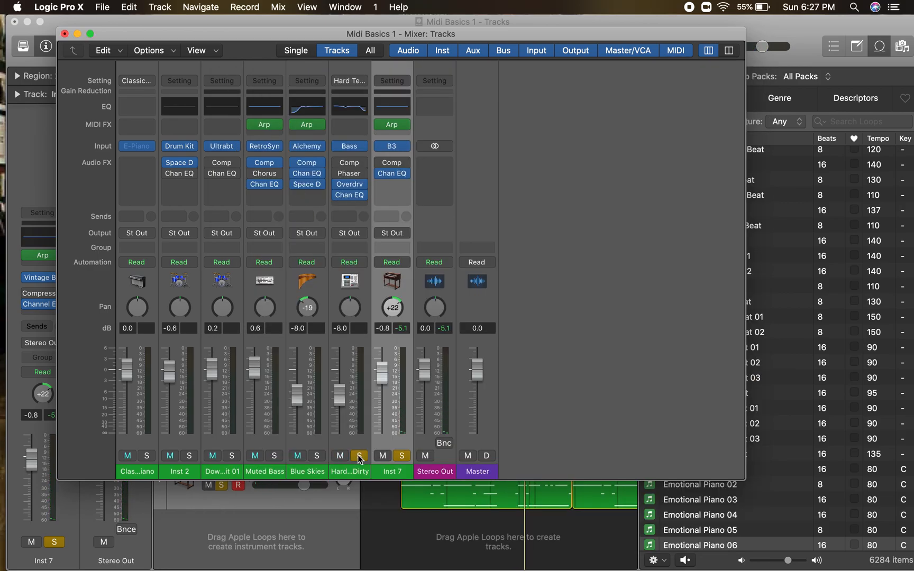
pyautogui.click(317, 456)
pyautogui.click(275, 456)
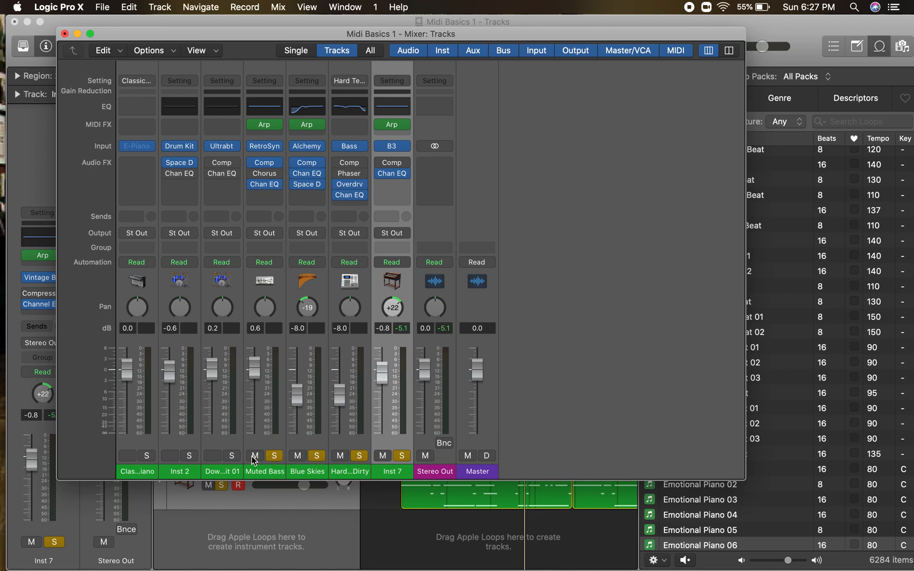
pyautogui.click(190, 456)
pyautogui.press('space')
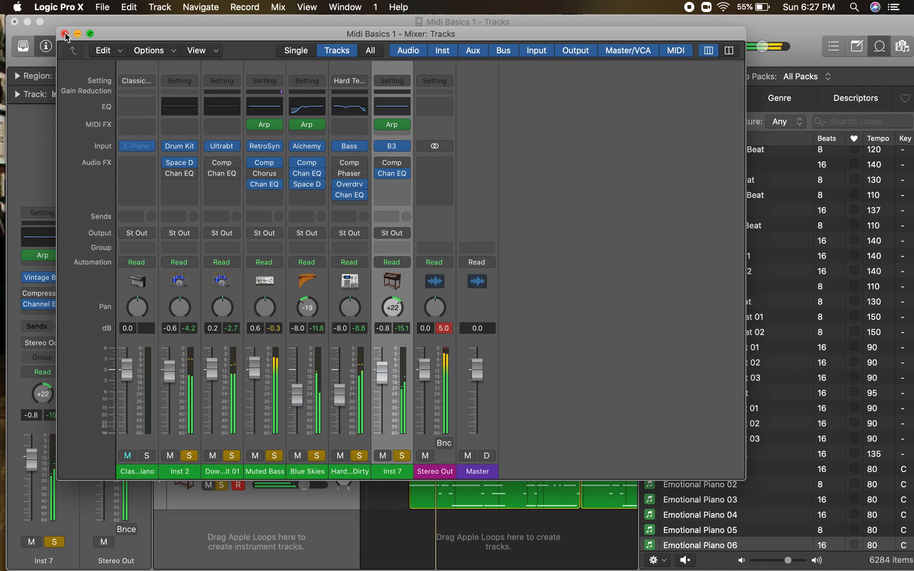
pyautogui.click(64, 34)
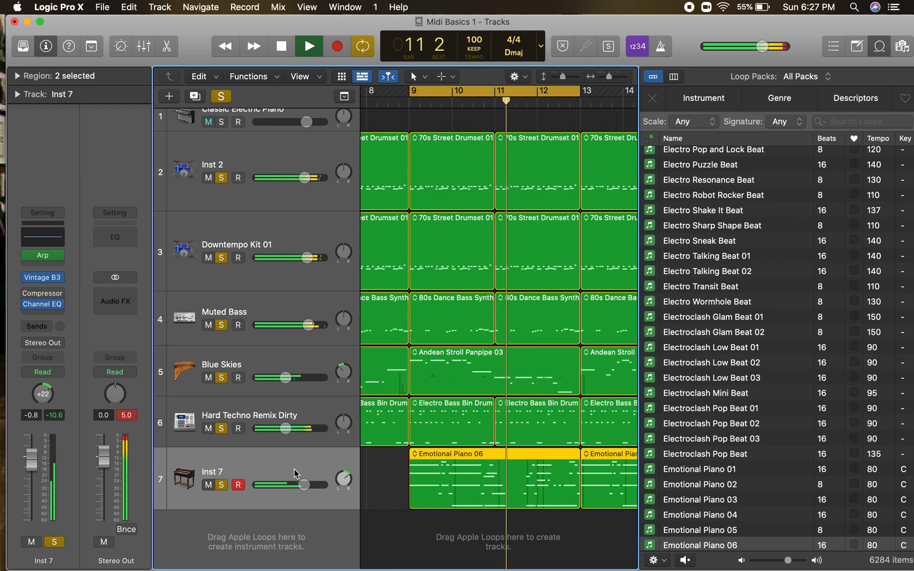
# Adjust the Inst 7 track's volume to -0.6 dB against the other tracks during playback, and stop playback.
pyautogui.moveTo(304, 485); pyautogui.dragTo(306, 485)
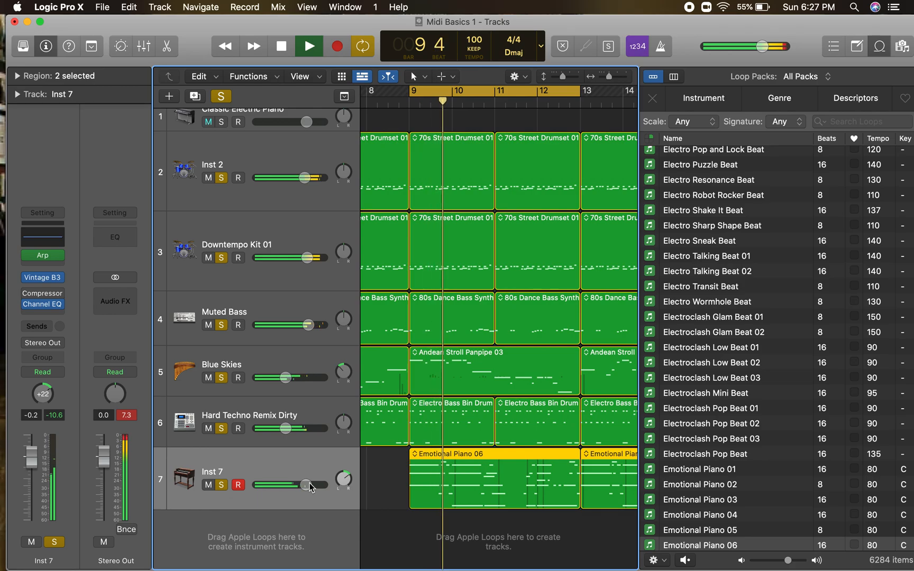
pyautogui.moveTo(310, 483); pyautogui.dragTo(305, 484)
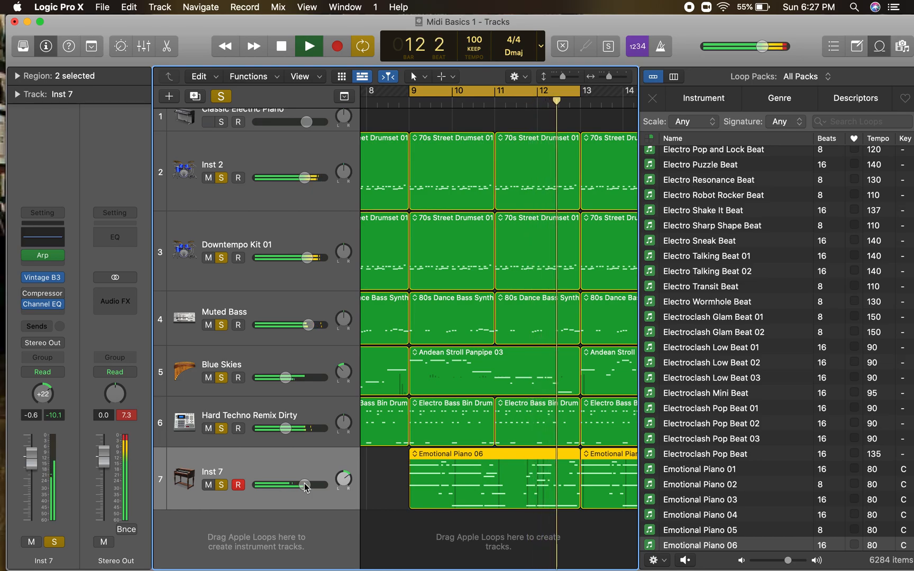
pyautogui.press('space')
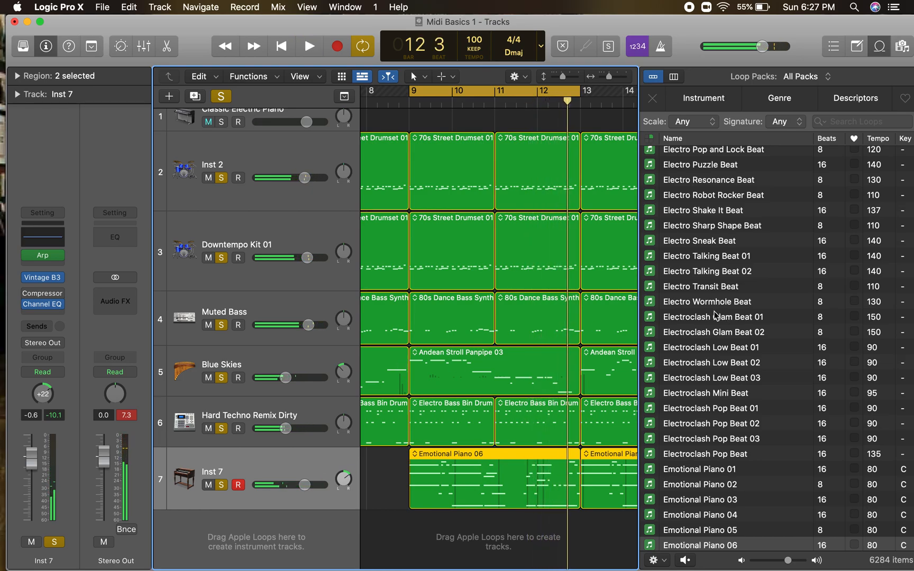
# Turn off the cycle range, return the playhead to bar 1, and unsolo tracks 2 through 7.
pyautogui.click(473, 93)
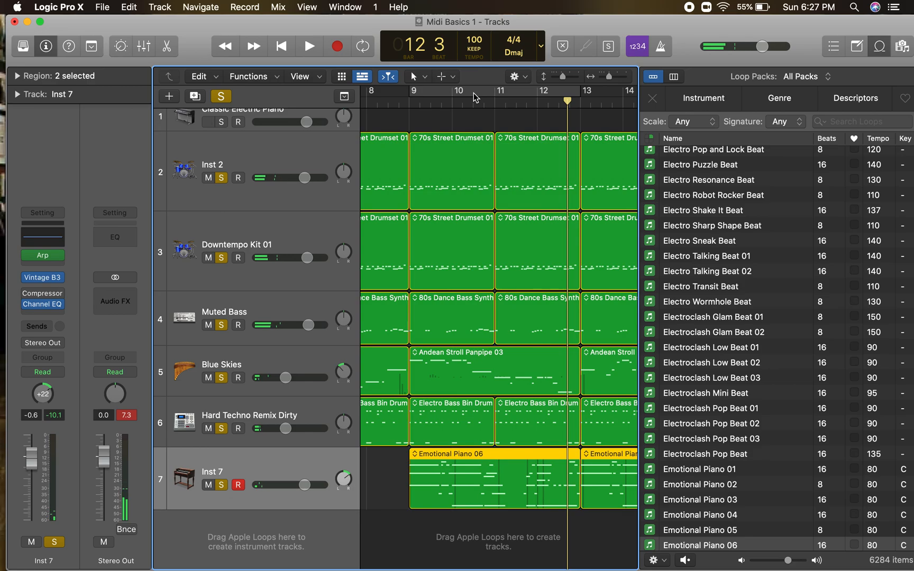
pyautogui.press('Return')
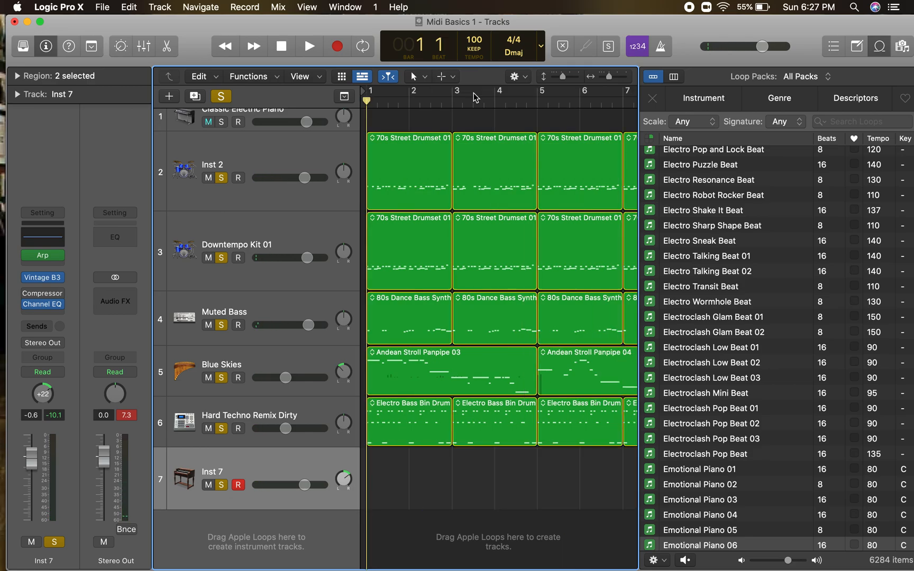
pyautogui.click(222, 178)
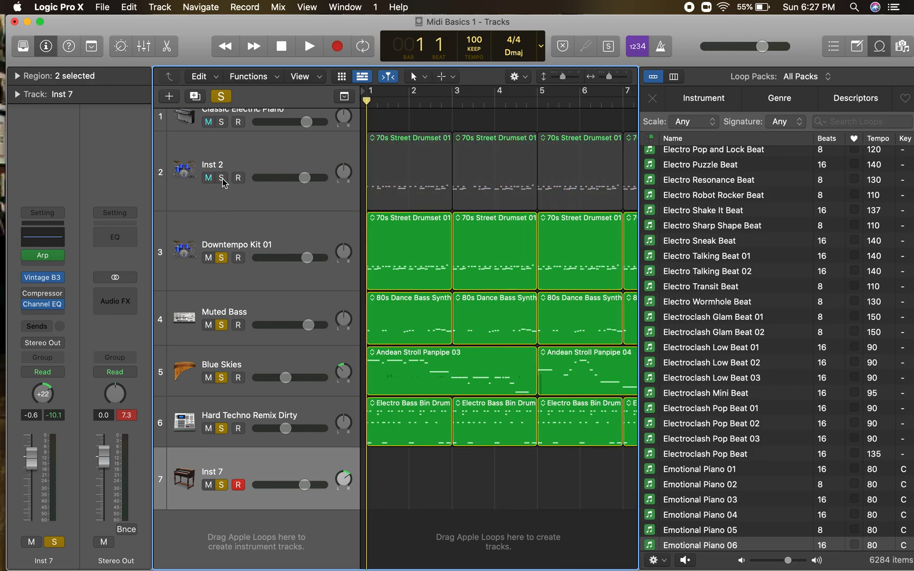
pyautogui.click(221, 258)
pyautogui.click(221, 324)
pyautogui.click(221, 378)
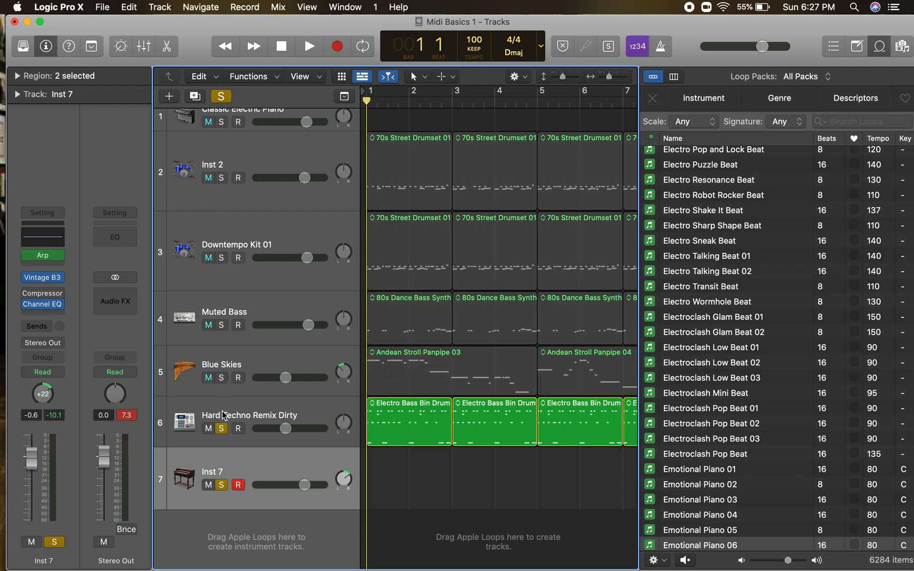
pyautogui.click(222, 429)
pyautogui.click(221, 485)
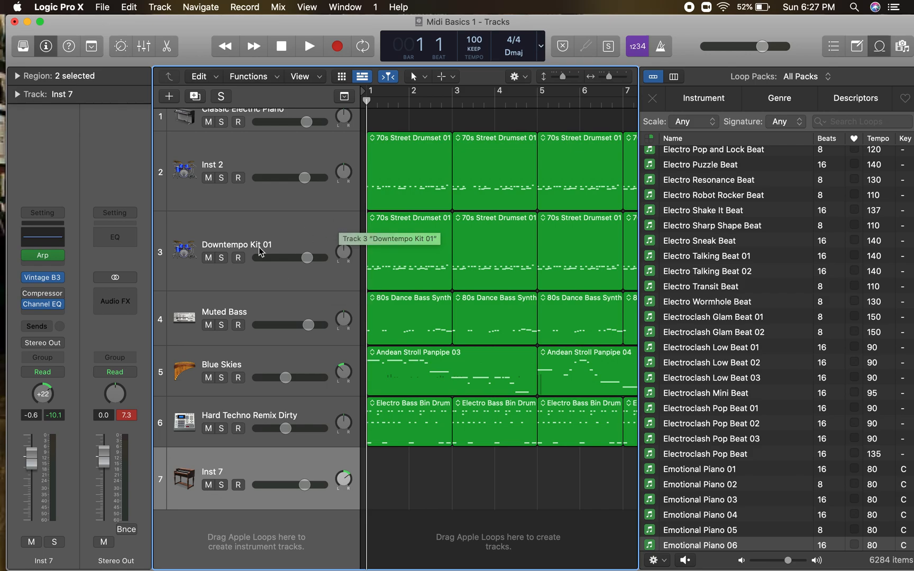
# Select the Blue Skies track and set its automation mode to Latch.
pyautogui.scroll(-1, 285, 275)
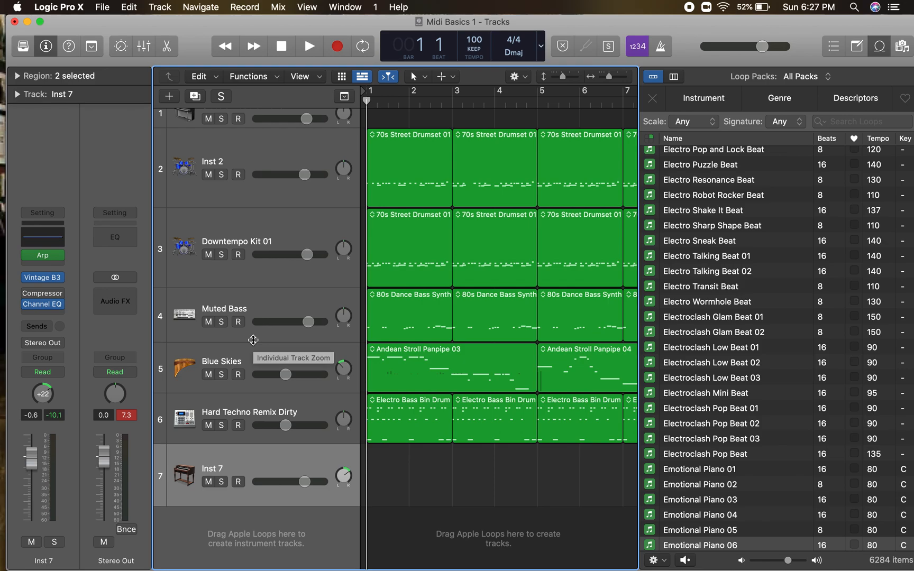
pyautogui.click(238, 363)
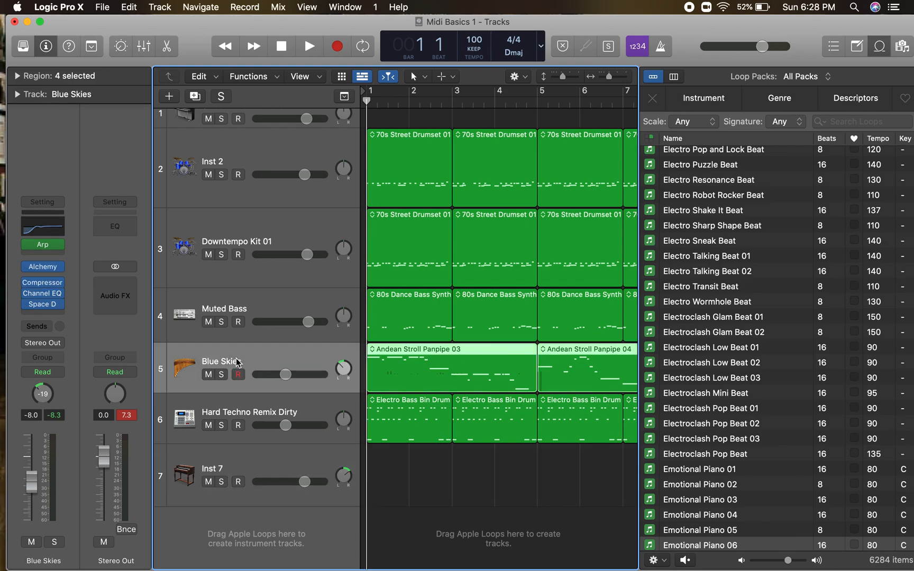
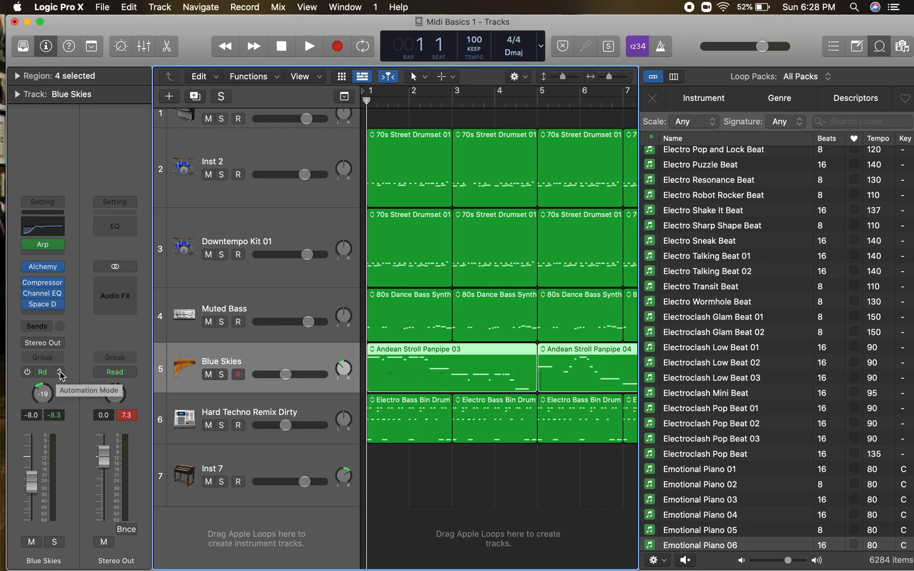
pyautogui.click(61, 374)
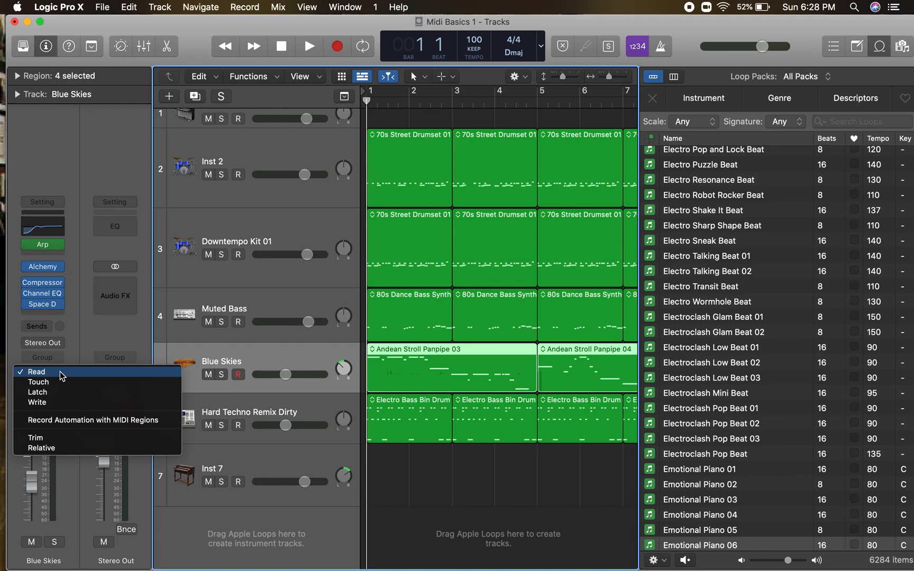
pyautogui.click(61, 393)
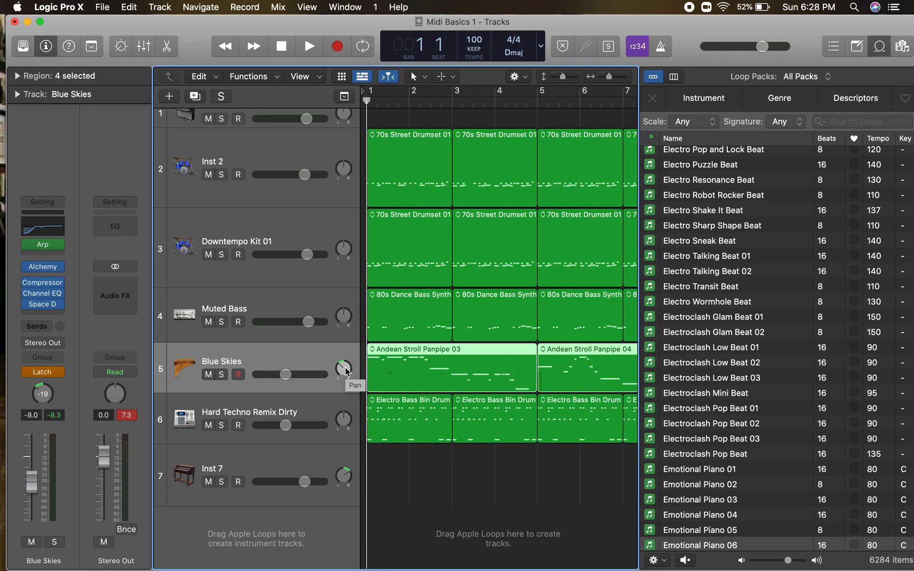
# Record pan automation on Blue Skies by moving its pan while playing from bar 1 to bar 17, and return to the start.
pyautogui.press('space')
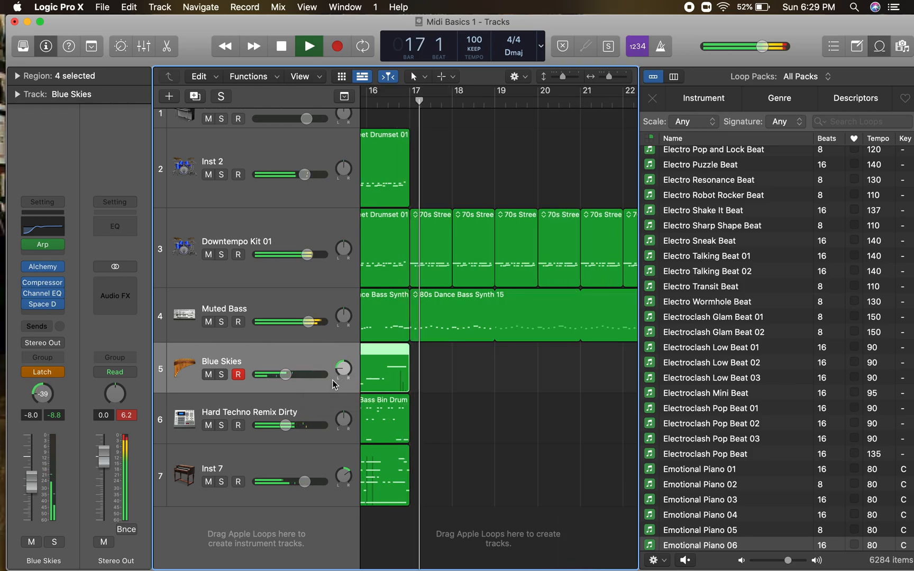
pyautogui.press('space')
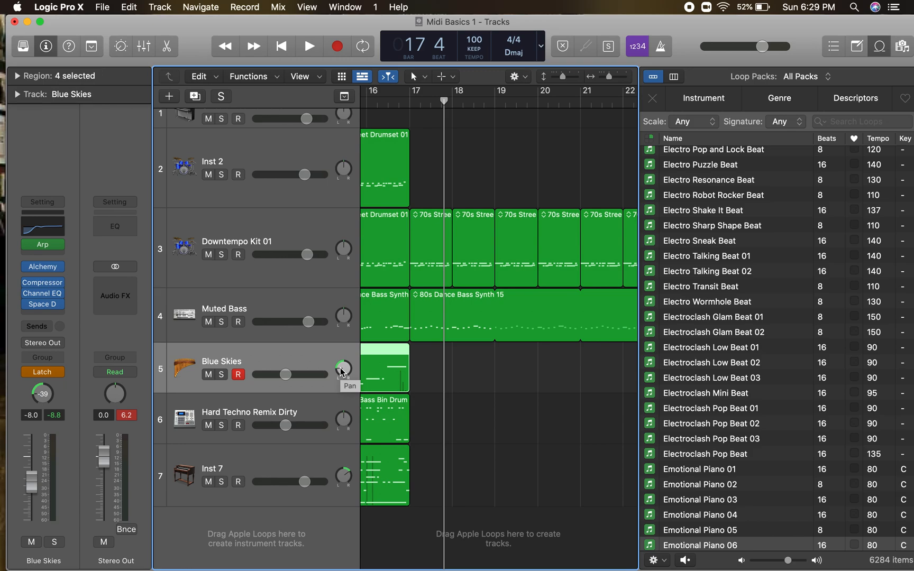
pyautogui.press('Return')
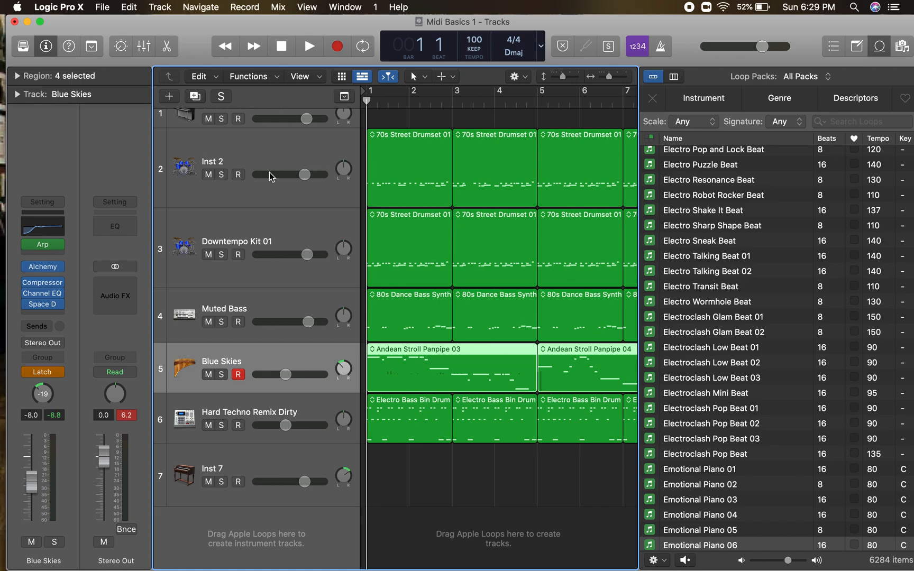
# Set the Blue Skies track's automation mode back to Read.
pyautogui.scroll(2, 263, 182)
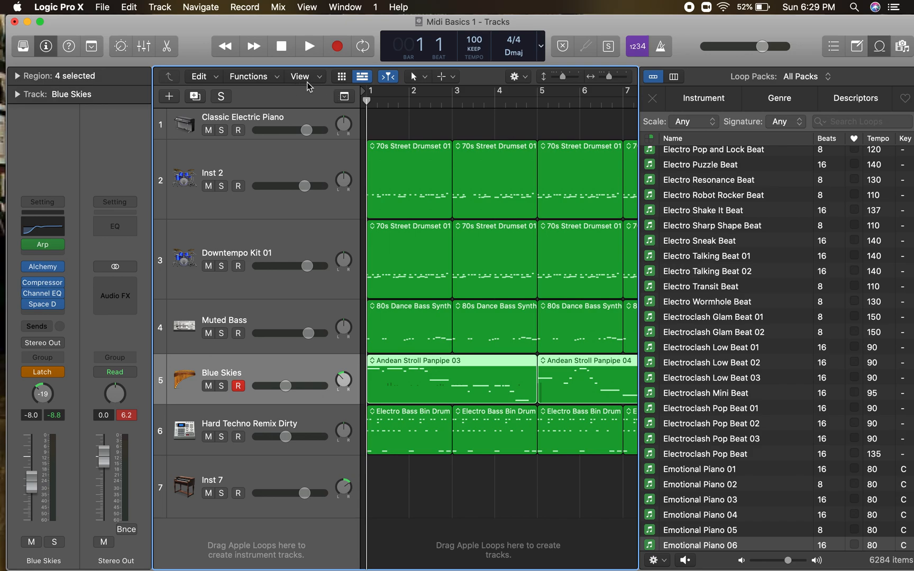
pyautogui.click(60, 372)
pyautogui.click(57, 350)
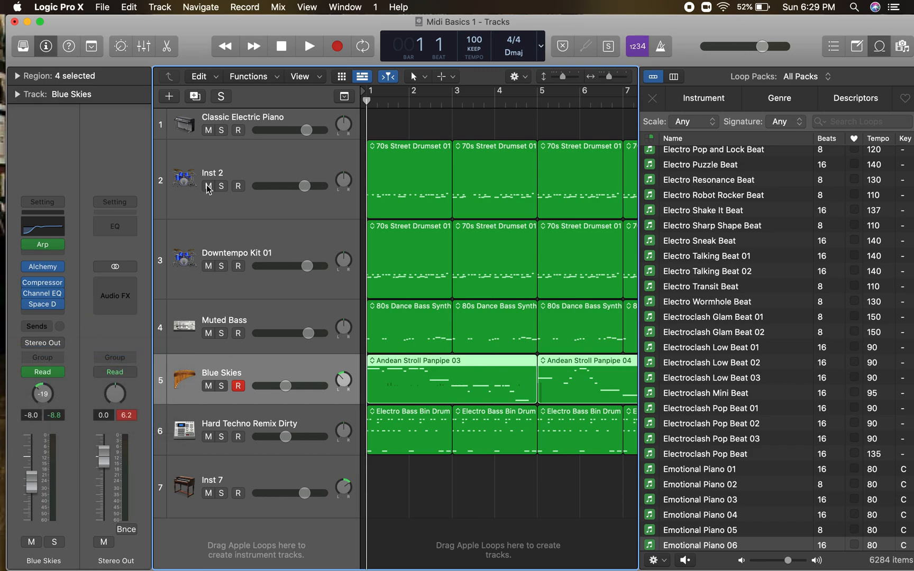
pyautogui.click(316, 78)
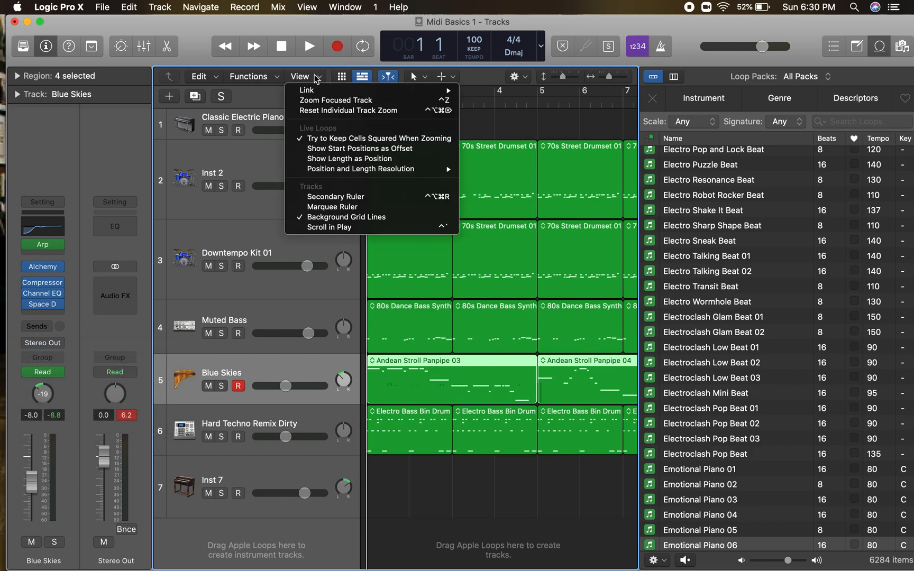
pyautogui.click(317, 75)
# Play back the Blue Skies pan automation, hide the loop browser, and return the playhead to bar 1.
pyautogui.press('space')
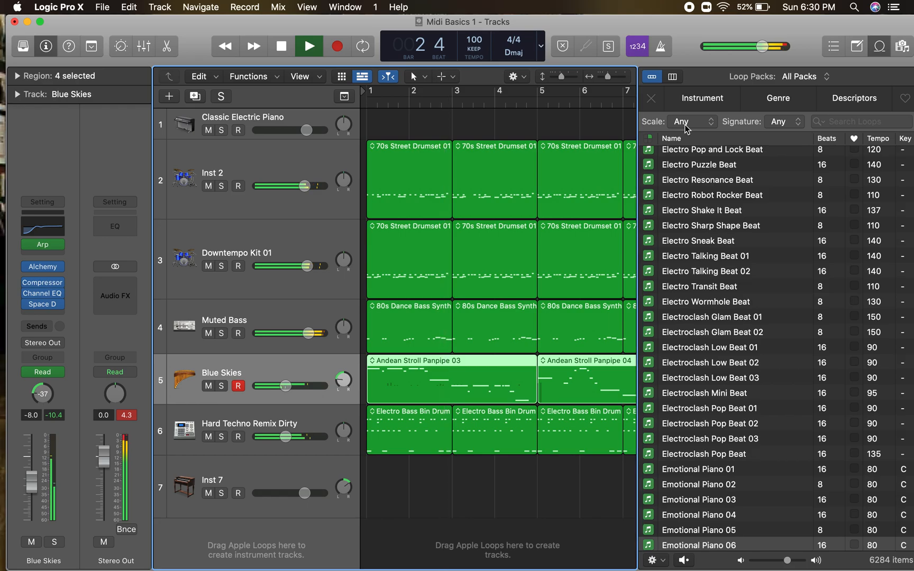
pyautogui.press('o')
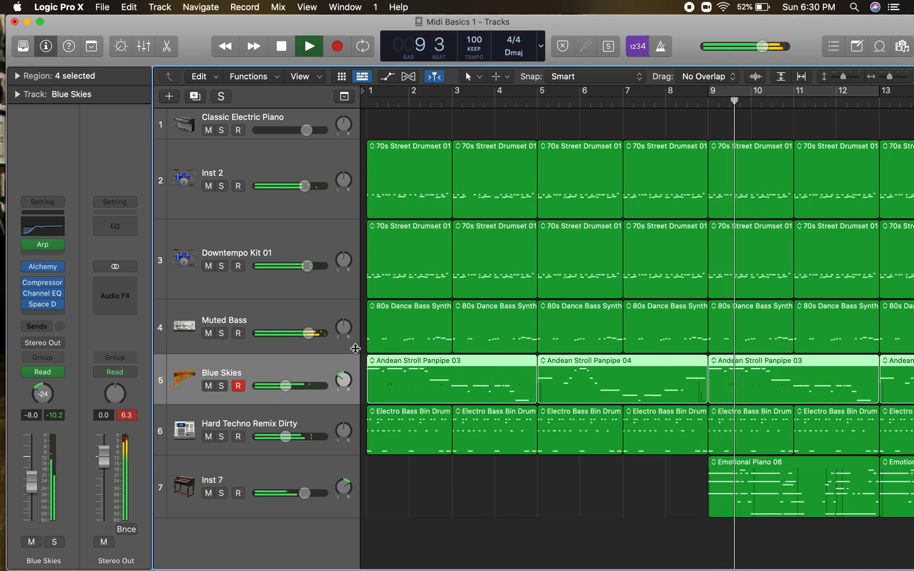
pyautogui.press('space')
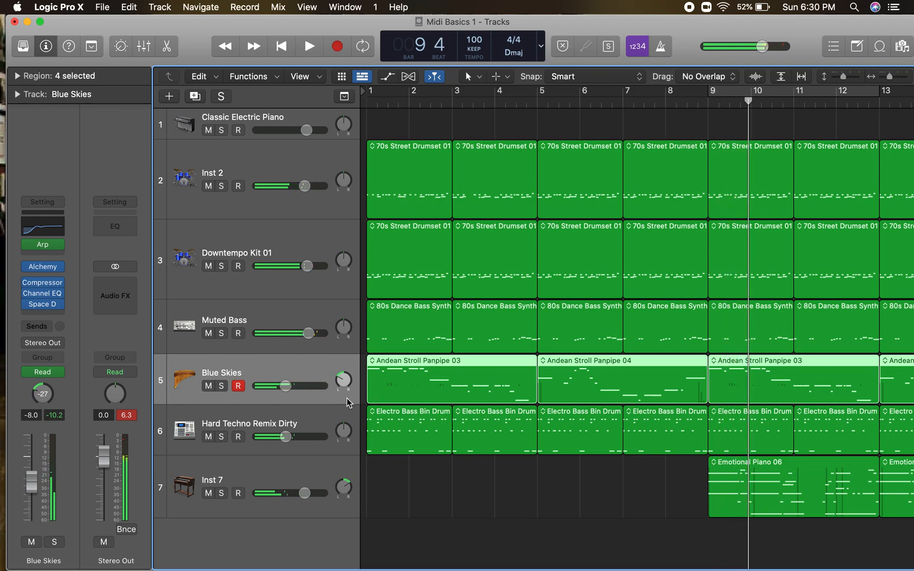
pyautogui.press('Return')
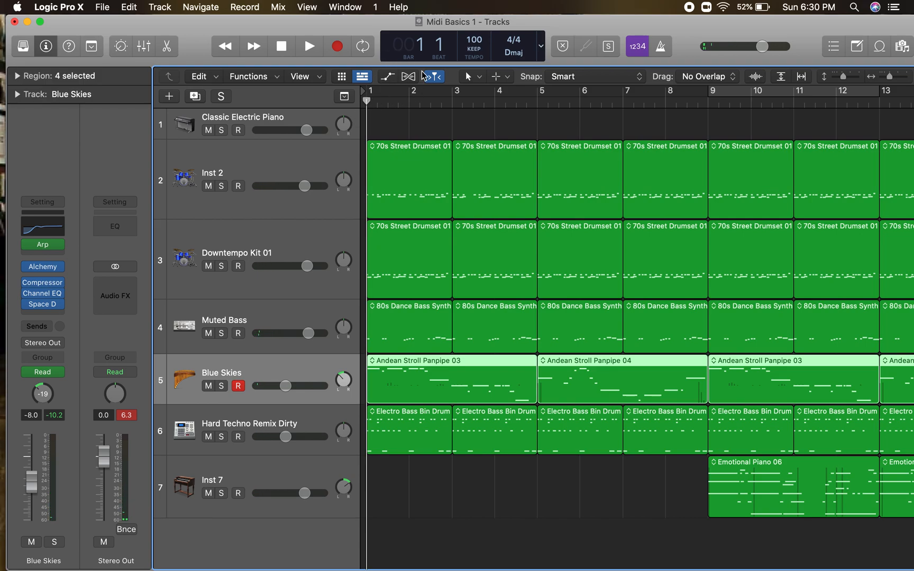
# Show the track automation and display the Pan parameter on the Blue Skies lane.
pyautogui.click(387, 77)
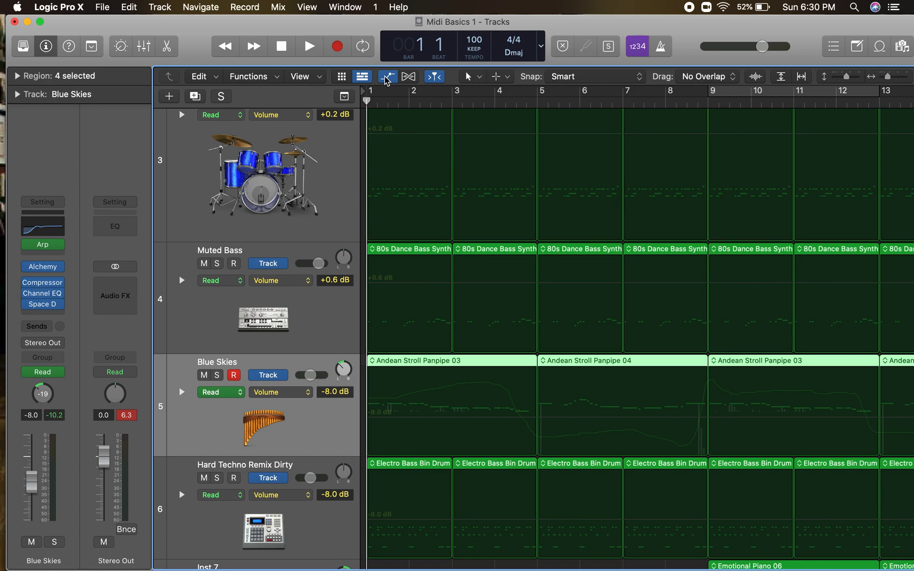
pyautogui.click(386, 78)
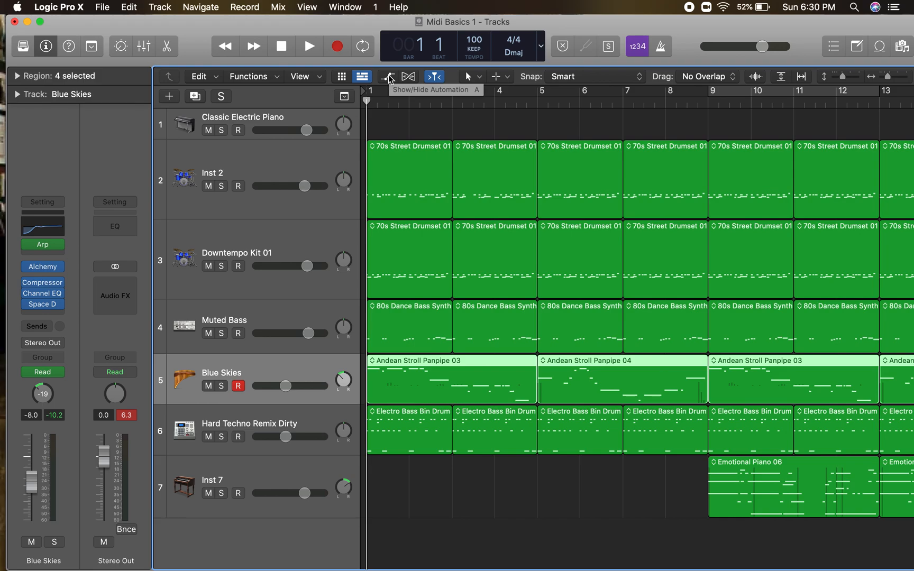
pyautogui.click(388, 78)
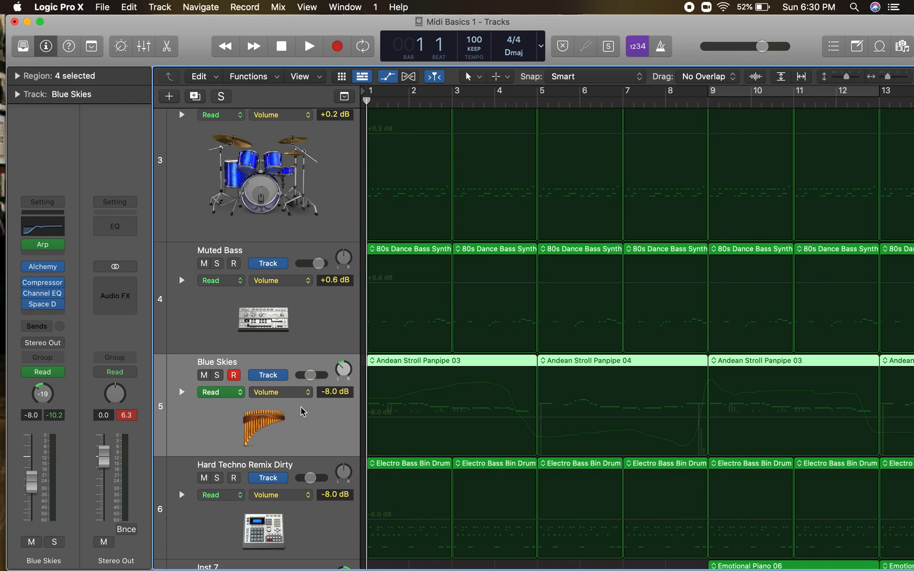
pyautogui.click(308, 393)
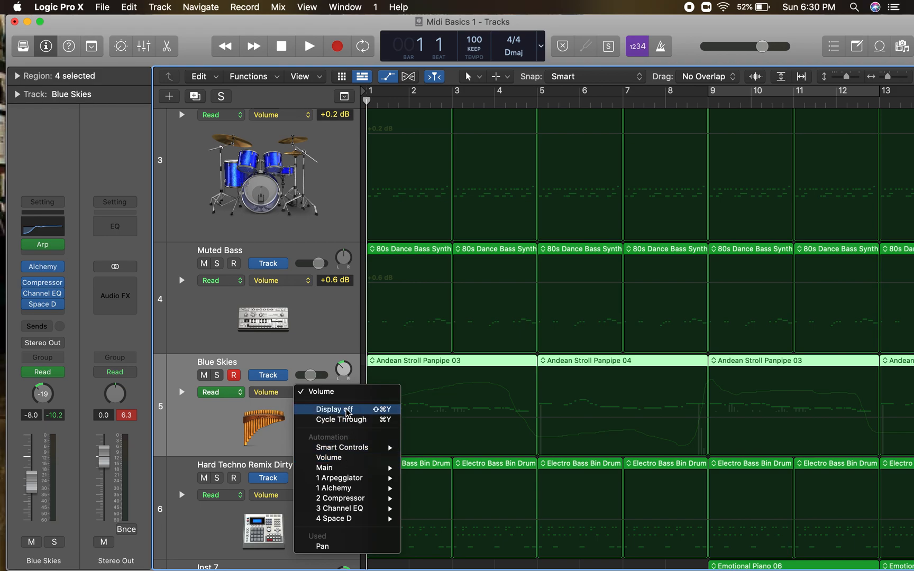
pyautogui.click(337, 553)
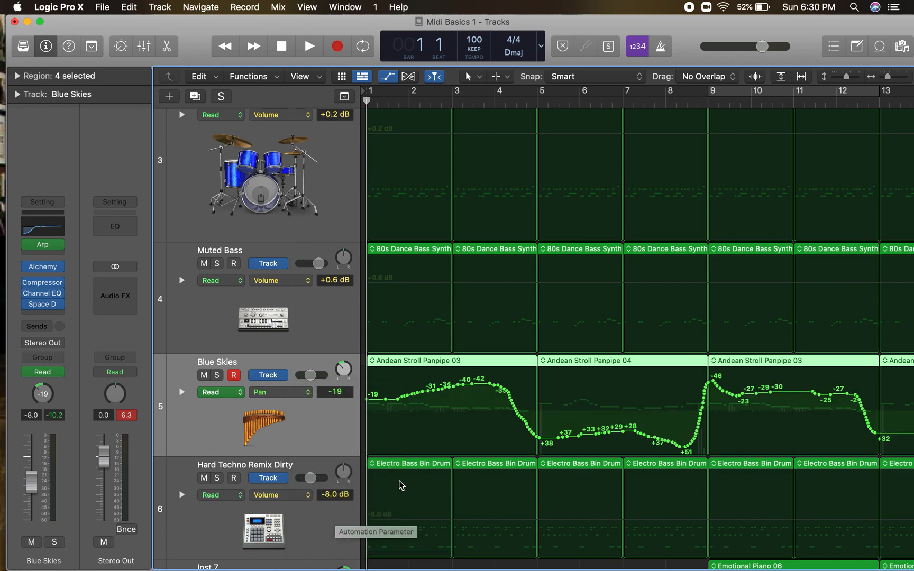
# Reshape the Blue Skies pan curve between bars 3 and 8, with new points at about -49, +43, -26 and +29.
pyautogui.scroll(-1, 519, 410)
pyautogui.hscroll(-10, 518, 412)
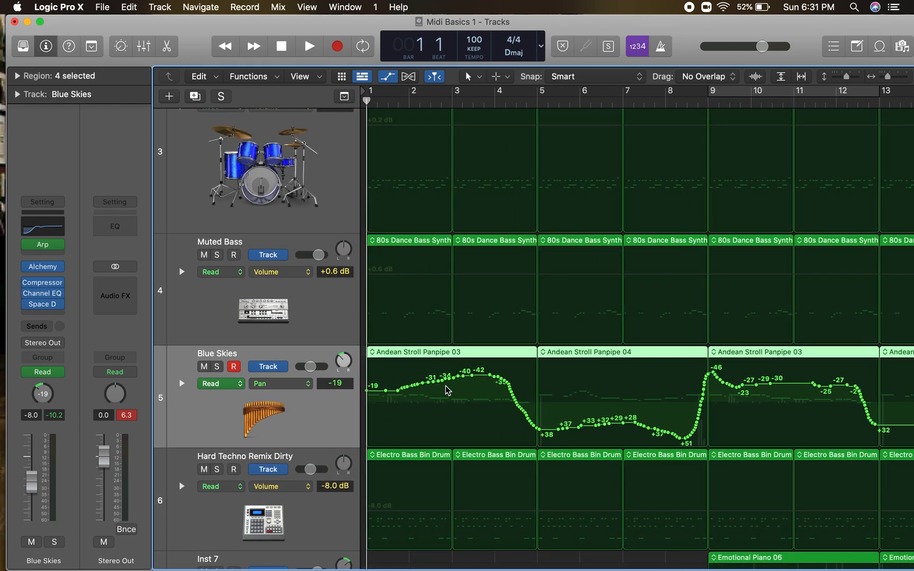
pyautogui.moveTo(457, 379)
pyautogui.mouseDown()
pyautogui.moveTo(496, 369)
pyautogui.moveTo(519, 384)
pyautogui.moveTo(493, 373)
pyautogui.moveTo(549, 435)
pyautogui.moveTo(571, 403)
pyautogui.moveTo(620, 385)
pyautogui.mouseUp()
pyautogui.moveTo(635, 423)
pyautogui.mouseDown()
pyautogui.moveTo(669, 424)
pyautogui.moveTo(677, 439)
pyautogui.mouseUp()
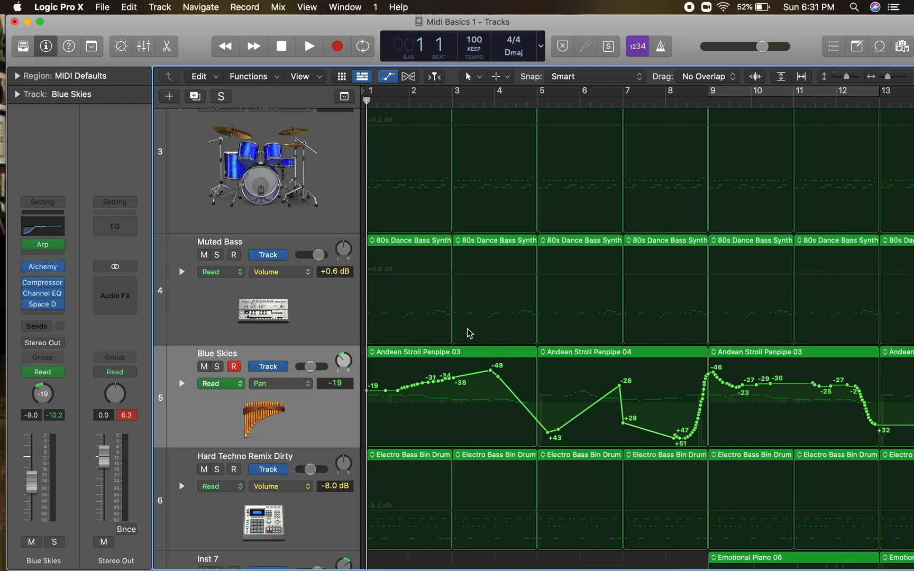
# Play back the song through bar 8 to hear the reshaped Blue Skies pan curve.
pyautogui.press('space')
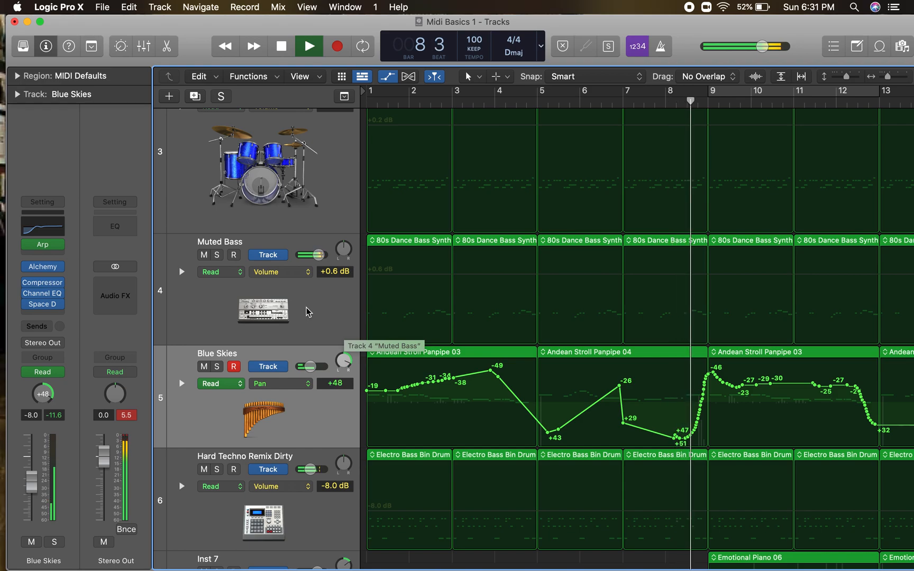
pyautogui.press('space')
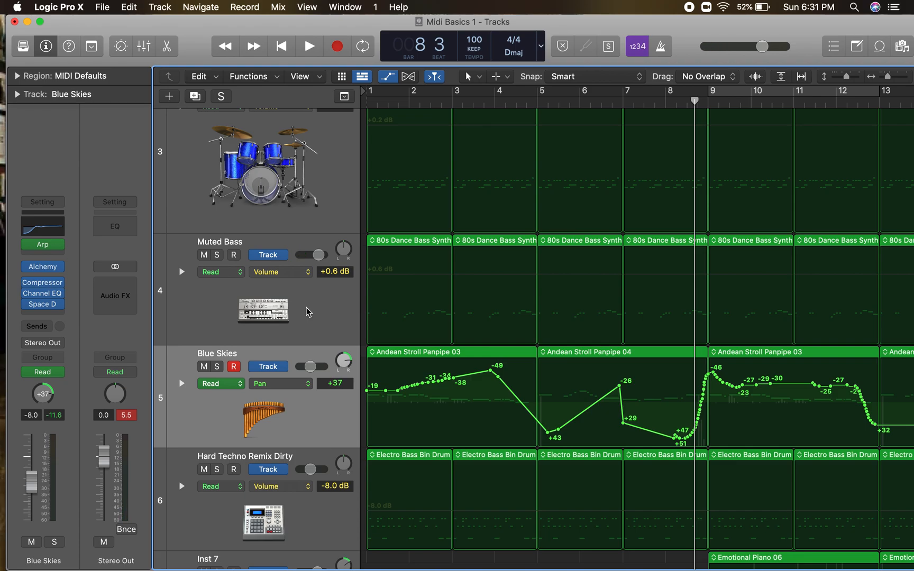
# Open the Blue Skies track's Alchemy instrument and adjust its Down/Up performance knob.
pyautogui.moveTo(45, 268)
pyautogui.click(44, 268)
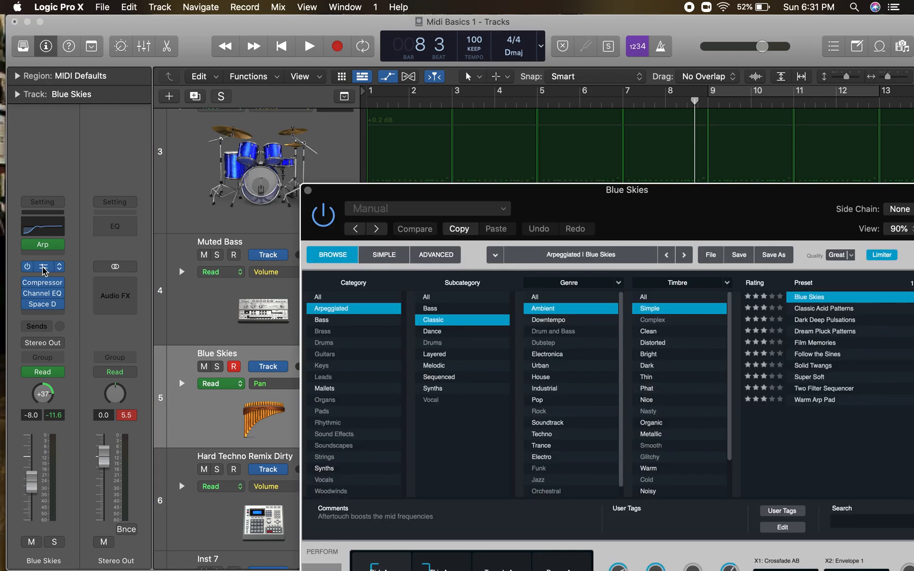
pyautogui.moveTo(592, 200); pyautogui.dragTo(397, 41)
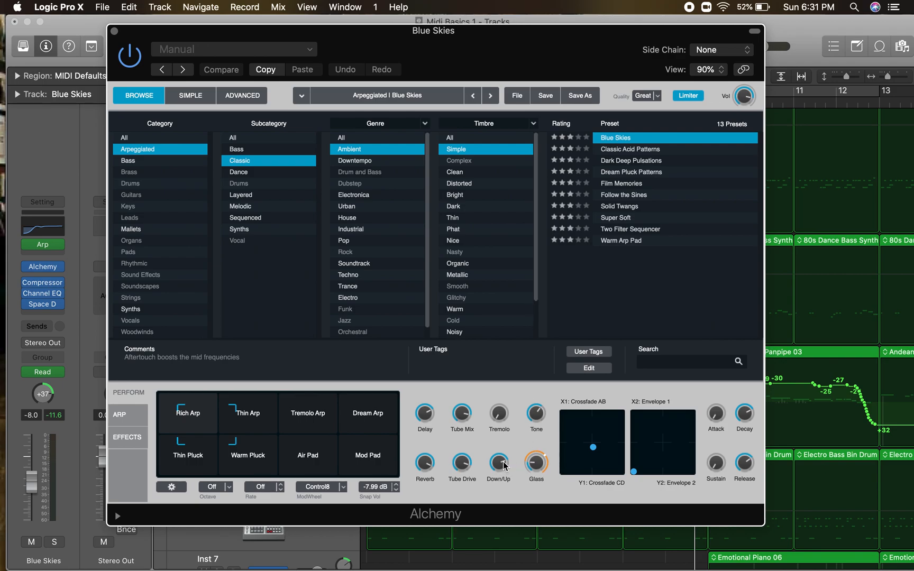
pyautogui.moveTo(501, 463); pyautogui.dragTo(500, 488)
# Audition Rich Arp, Dream Arp and Thin Arp on Alchemy's Transform Pad, settle between Tremolo Arp and Dream Arp, and shift the Crossfade AB/CD point.
pyautogui.moveTo(180, 414)
pyautogui.mouseDown()
pyautogui.moveTo(225, 443)
pyautogui.moveTo(239, 409)
pyautogui.moveTo(247, 440)
pyautogui.moveTo(301, 423)
pyautogui.moveTo(182, 415)
pyautogui.mouseUp()
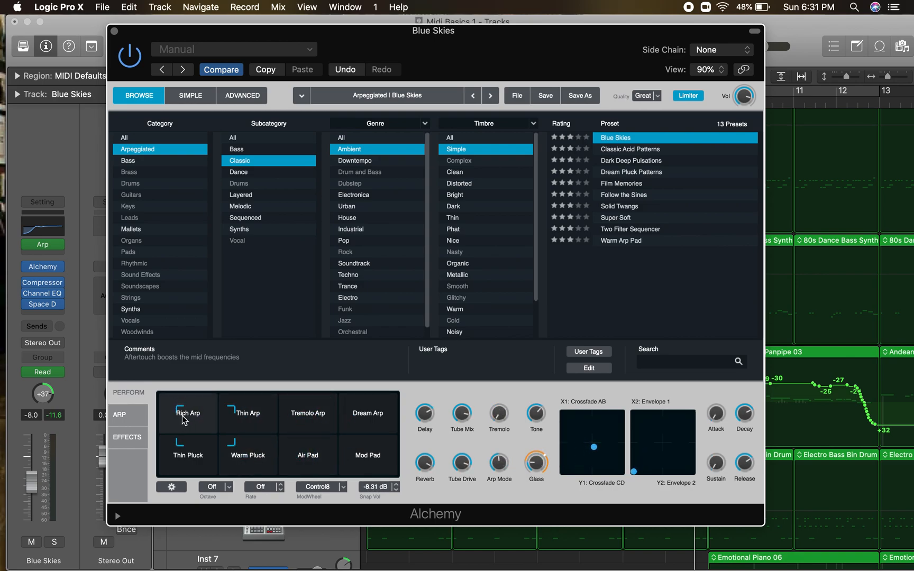
pyautogui.moveTo(182, 418); pyautogui.dragTo(356, 423)
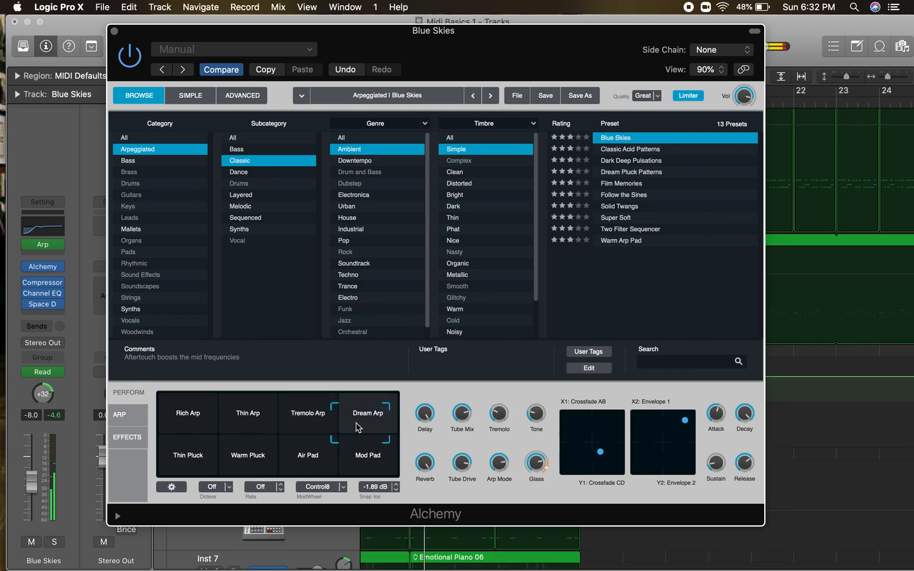
pyautogui.click(251, 421)
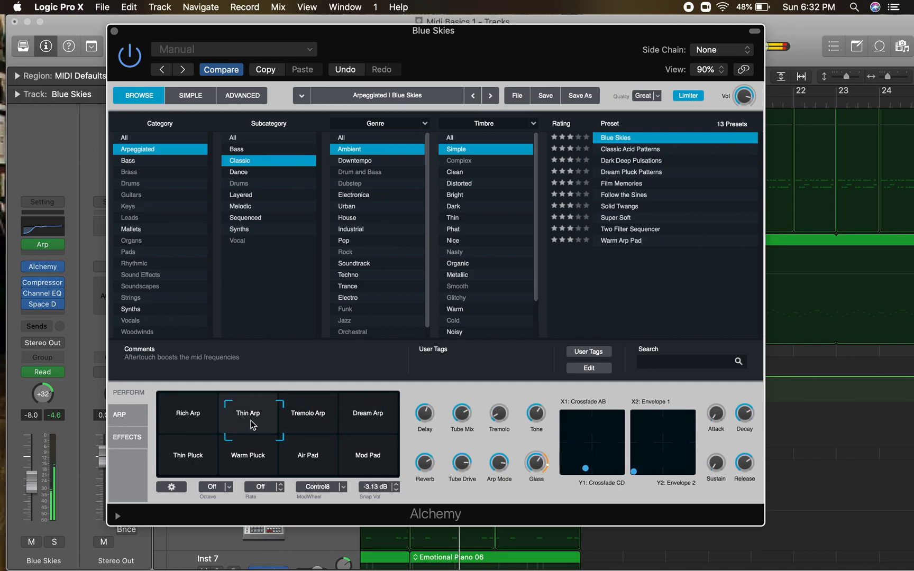
pyautogui.moveTo(255, 421); pyautogui.dragTo(335, 431)
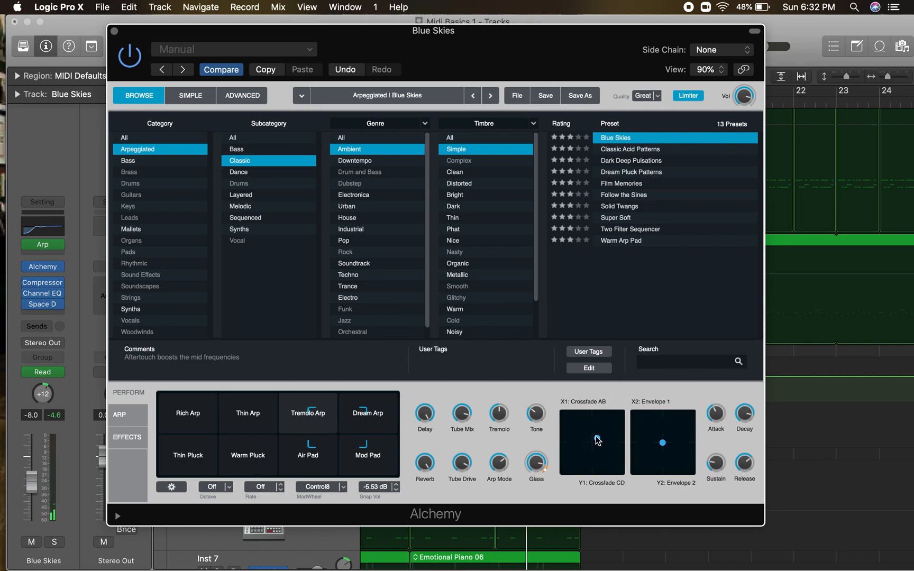
pyautogui.moveTo(580, 440)
pyautogui.mouseDown()
pyautogui.moveTo(585, 423)
pyautogui.moveTo(604, 427)
pyautogui.moveTo(587, 437)
pyautogui.mouseUp()
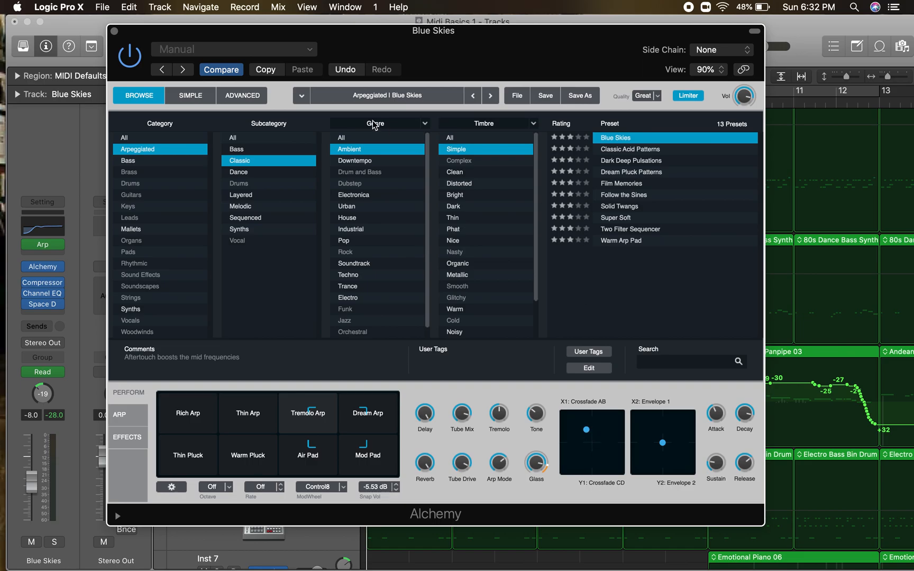
# Set the Blue Skies track's automation mode to Latch, keeping the Alchemy instrument open.
pyautogui.moveTo(444, 41); pyautogui.dragTo(467, 59)
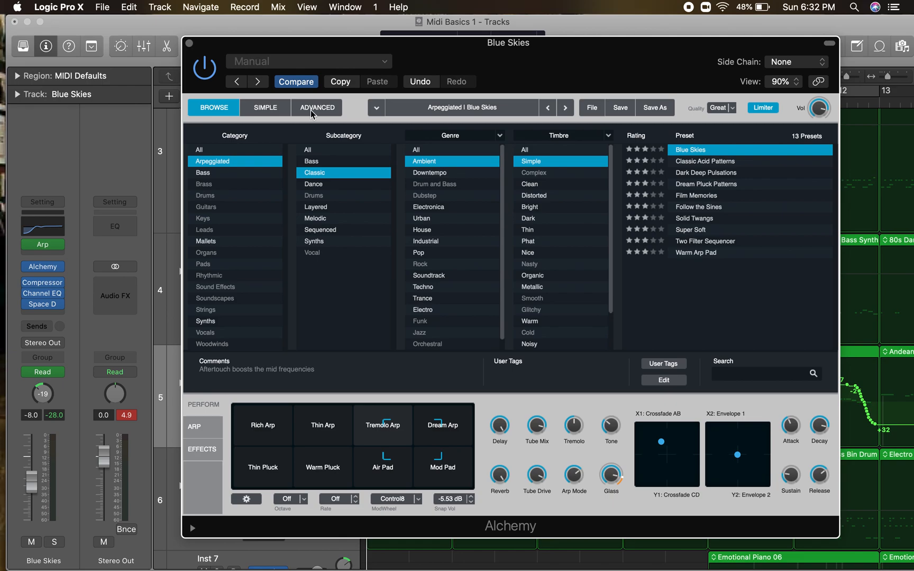
pyautogui.click(59, 372)
pyautogui.click(57, 392)
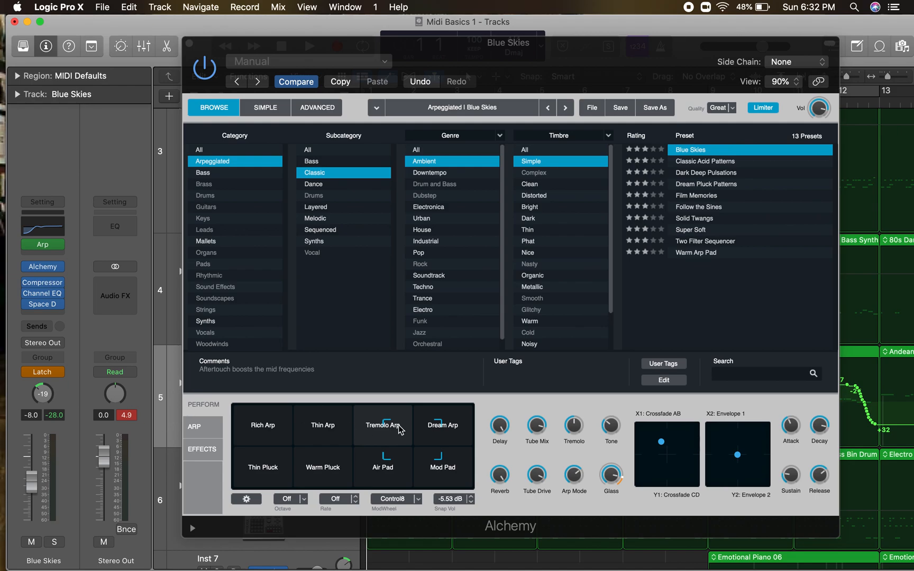
# Record Transform Pad automation for Blue Skies through bar 17 by moving between the arp and pad sounds during playback.
pyautogui.moveTo(406, 437); pyautogui.dragTo(392, 439)
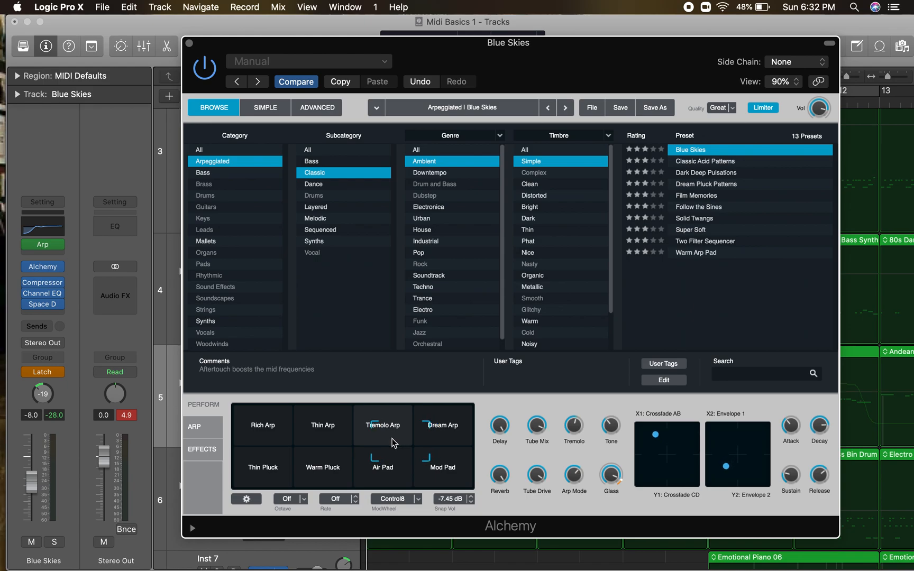
pyautogui.moveTo(392, 442)
pyautogui.mouseDown()
pyautogui.moveTo(386, 436)
pyautogui.moveTo(400, 443)
pyautogui.moveTo(389, 454)
pyautogui.moveTo(392, 441)
pyautogui.mouseUp()
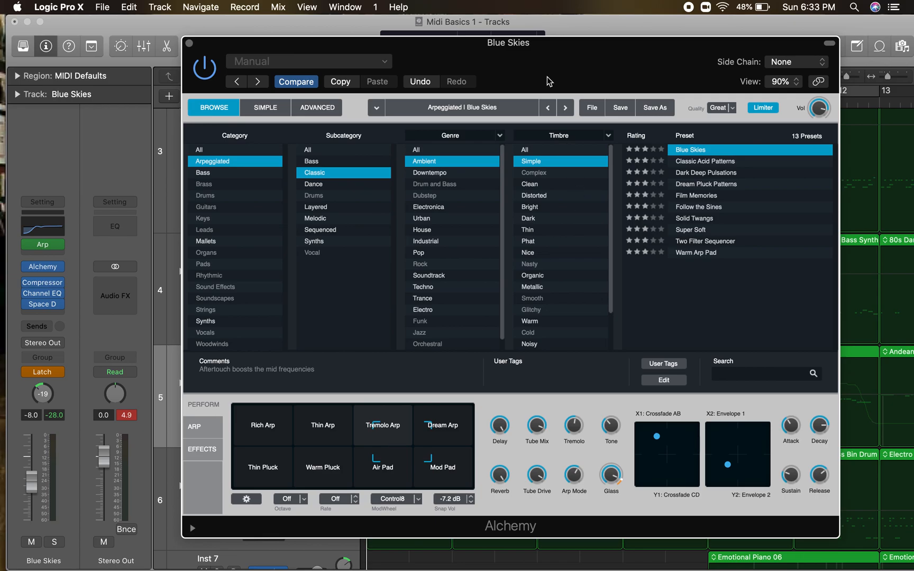
pyautogui.moveTo(547, 70)
pyautogui.mouseDown()
pyautogui.moveTo(567, 49)
pyautogui.moveTo(553, 79)
pyautogui.mouseUp()
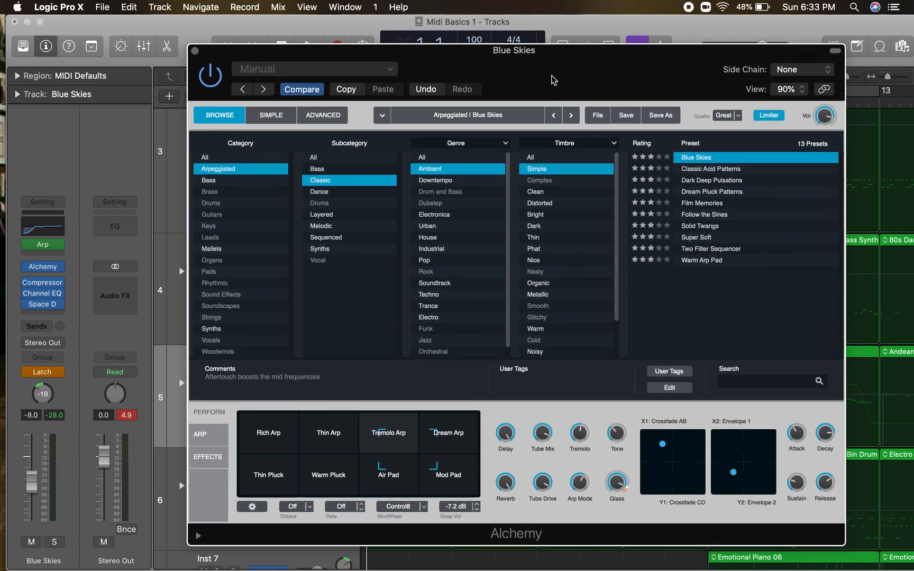
pyautogui.press('space')
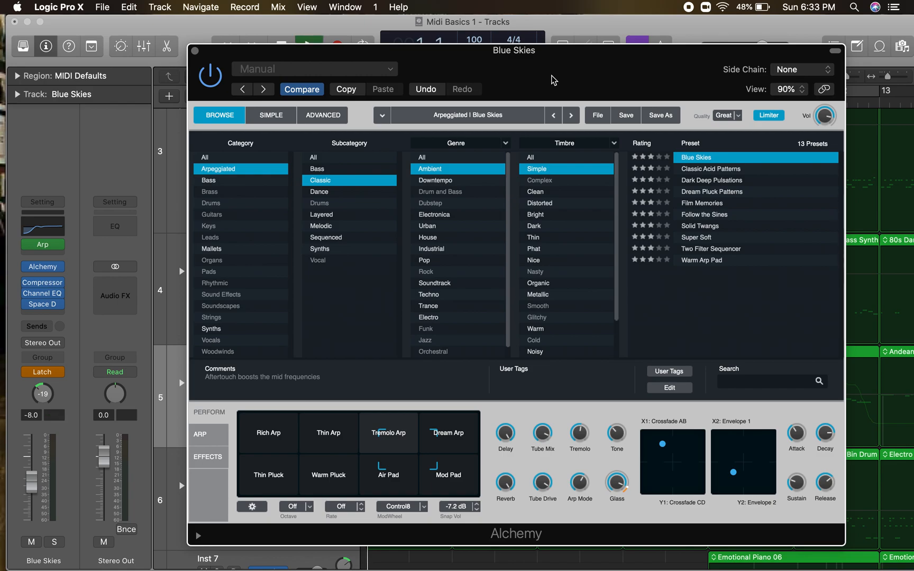
pyautogui.moveTo(403, 448)
pyautogui.mouseDown()
pyautogui.moveTo(342, 448)
pyautogui.moveTo(418, 451)
pyautogui.moveTo(344, 450)
pyautogui.moveTo(410, 459)
pyautogui.moveTo(410, 444)
pyautogui.moveTo(369, 456)
pyautogui.moveTo(339, 441)
pyautogui.moveTo(354, 454)
pyautogui.moveTo(416, 449)
pyautogui.moveTo(347, 444)
pyautogui.moveTo(406, 445)
pyautogui.moveTo(387, 450)
pyautogui.moveTo(351, 446)
pyautogui.moveTo(413, 446)
pyautogui.moveTo(348, 450)
pyautogui.moveTo(412, 443)
pyautogui.mouseUp()
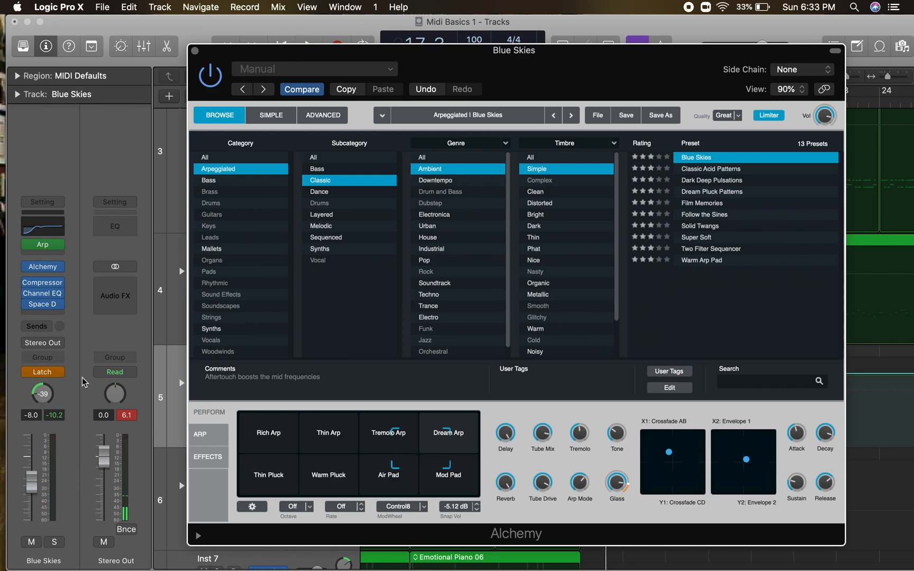
# Set the Blue Skies automation mode back to Read, play back the recorded Transform Pad moves, and close Alchemy.
pyautogui.click(58, 373)
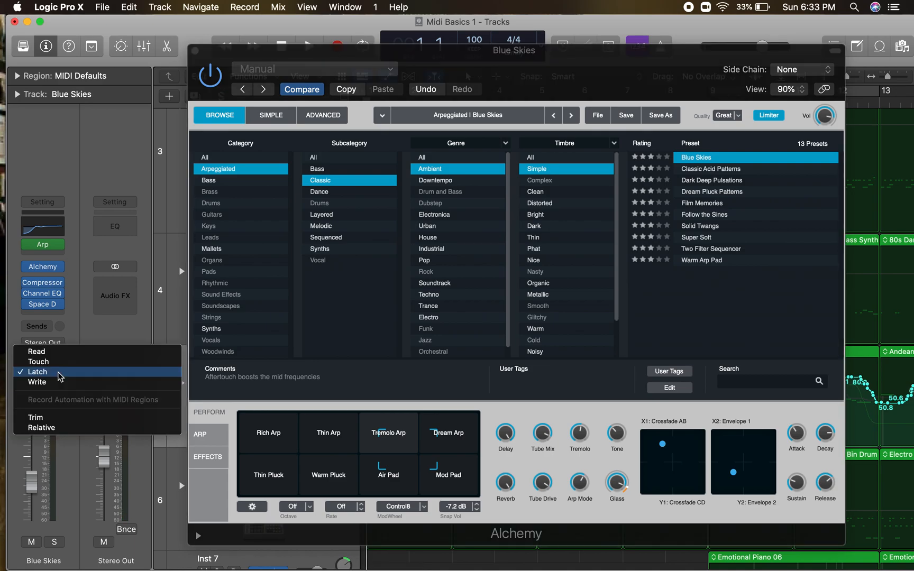
pyautogui.click(61, 349)
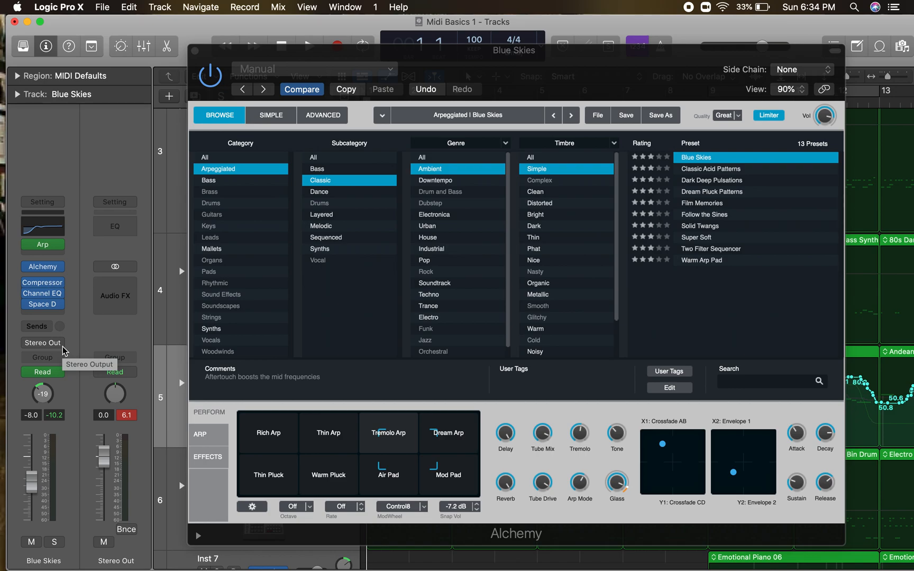
pyautogui.press('space')
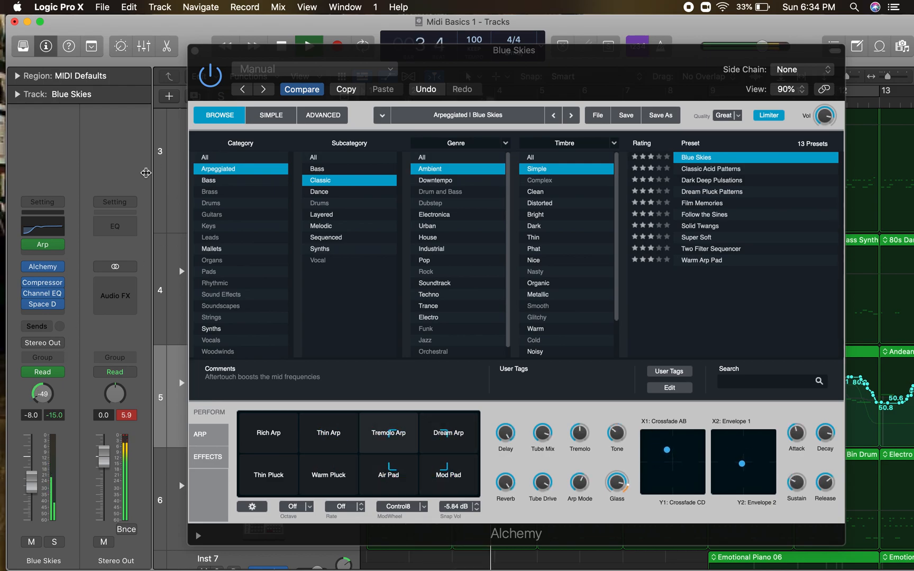
pyautogui.press('space')
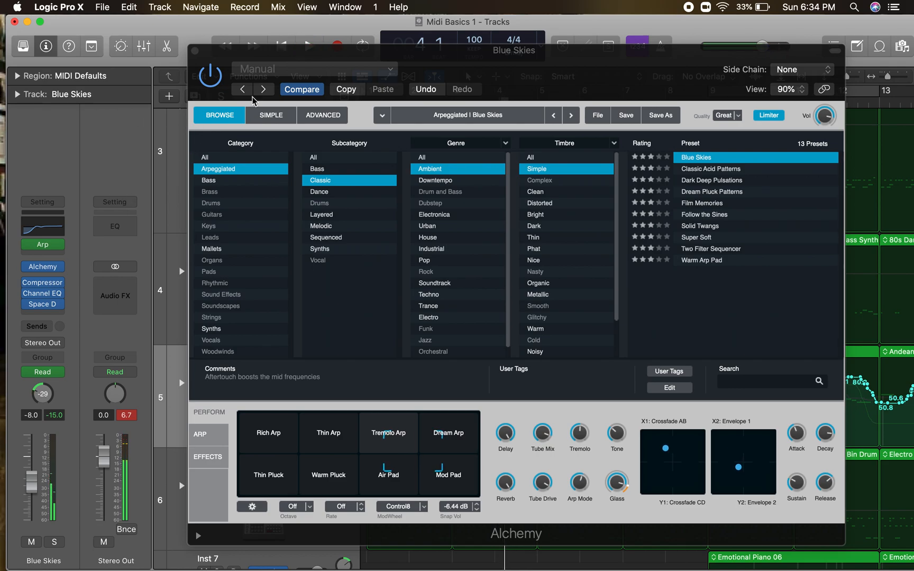
pyautogui.moveTo(833, 125)
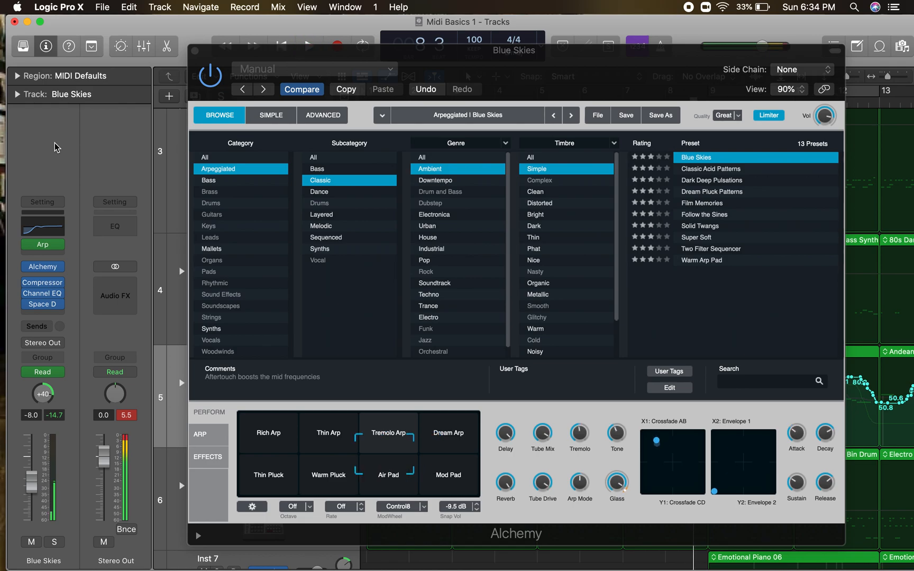
pyautogui.click(195, 51)
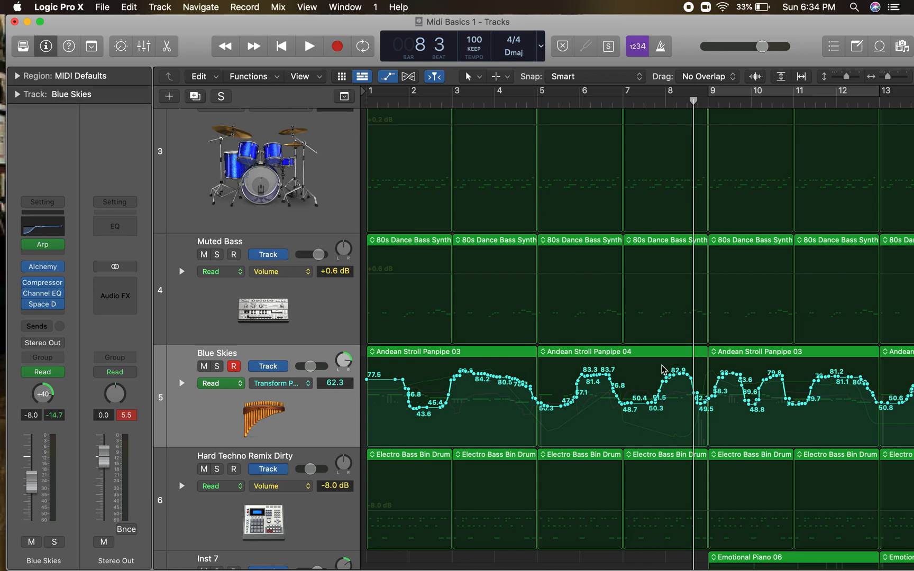
# Look over the Blue Skies Transform Pad automation up to bar 17, and hide the track automation.
pyautogui.hscroll(10, 729, 434)
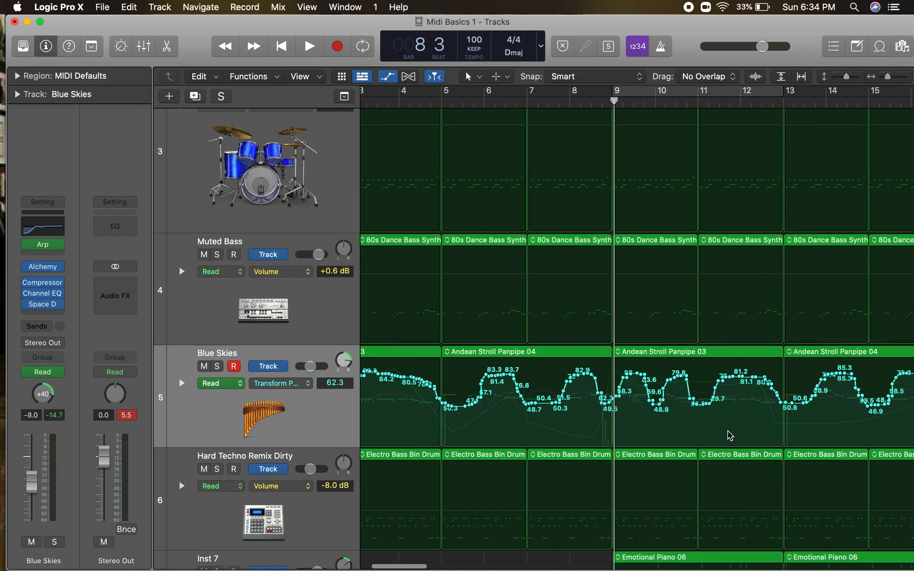
pyautogui.hscroll(1, 730, 435)
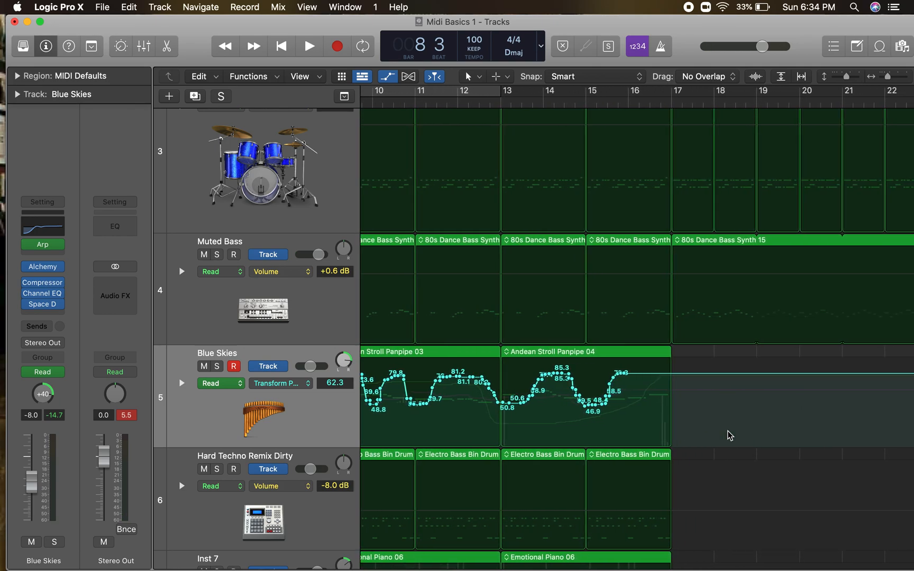
pyautogui.hscroll(-10, 730, 435)
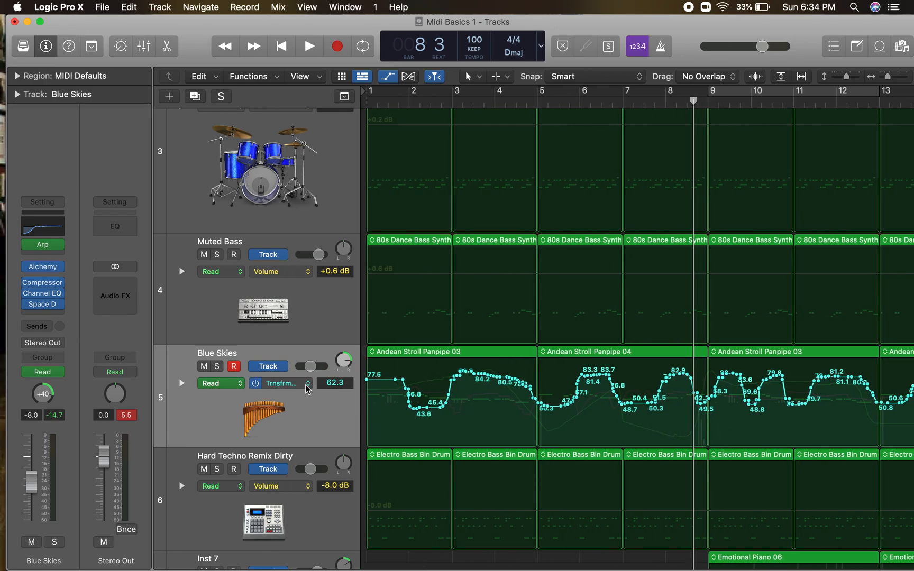
pyautogui.click(390, 79)
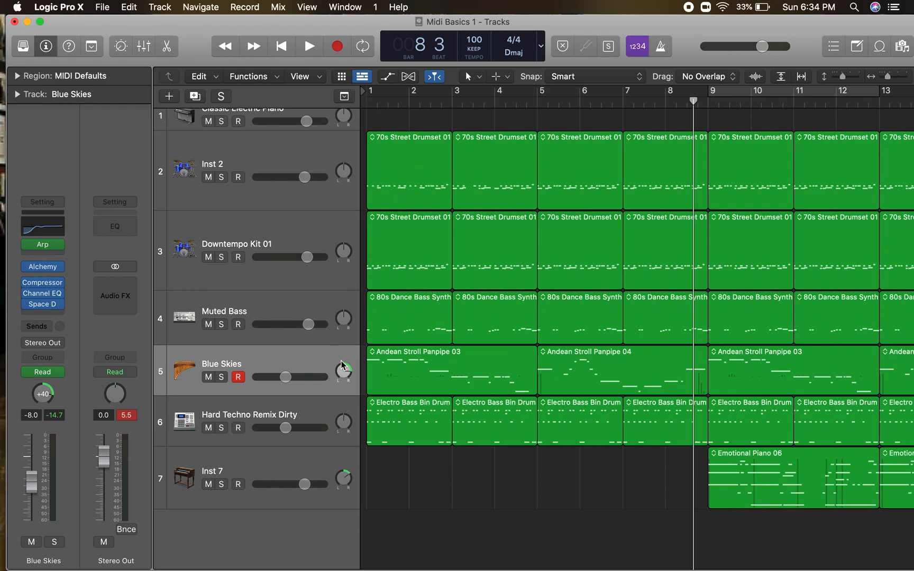
# Disarm recording on the Blue Skies track, select its regions, and return the playhead to bar 1.
pyautogui.click(239, 377)
pyautogui.click(272, 355)
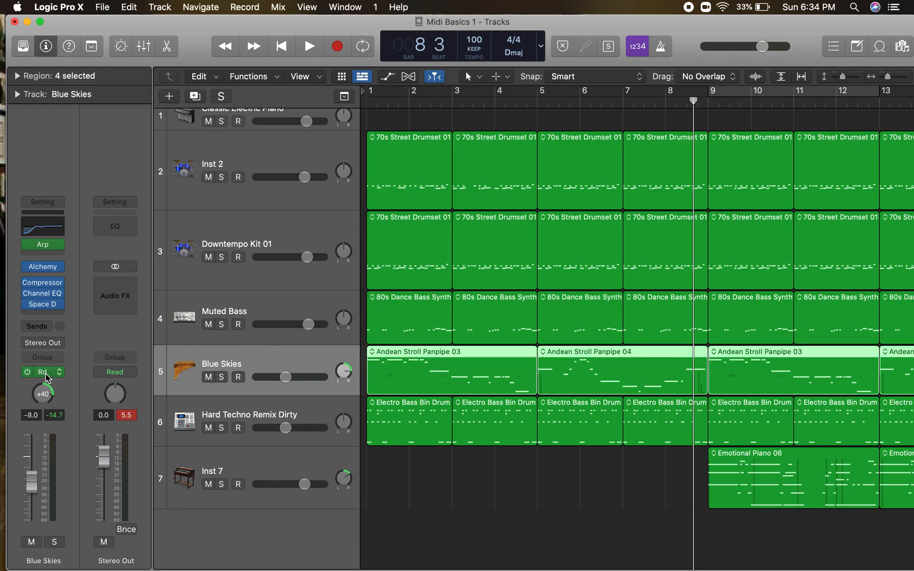
pyautogui.press('Return')
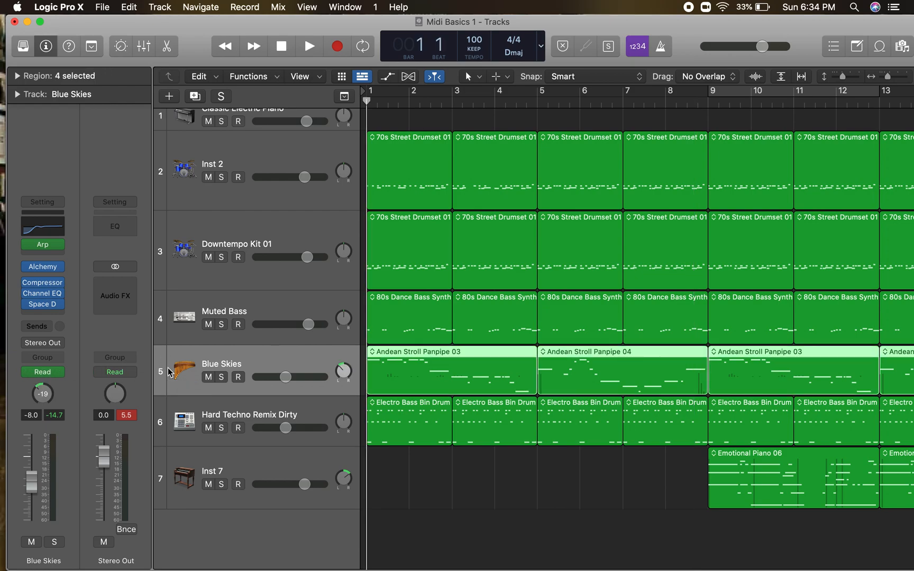
# Reopen the Blue Skies Alchemy instrument to view its performance controls, and close it.
pyautogui.click(45, 270)
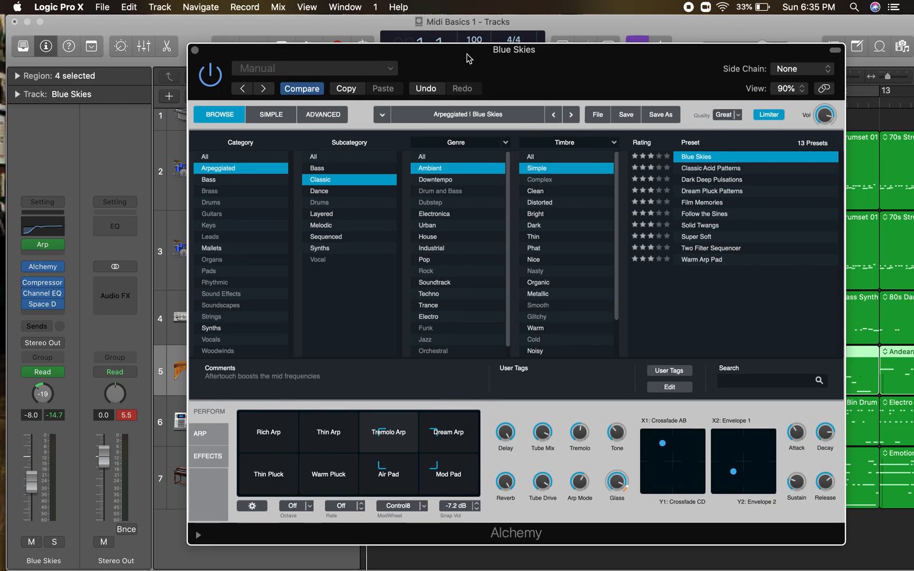
pyautogui.moveTo(467, 59); pyautogui.dragTo(401, 40)
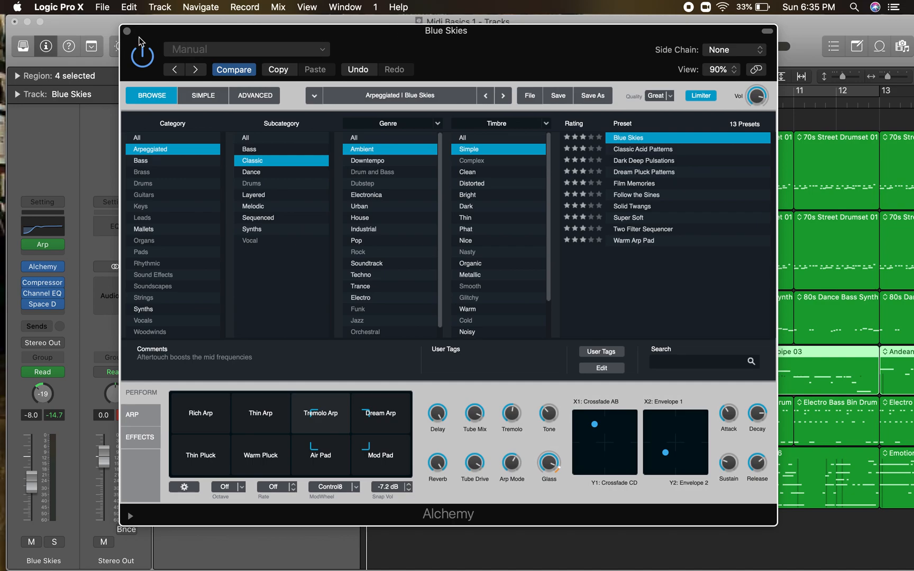
pyautogui.click(127, 31)
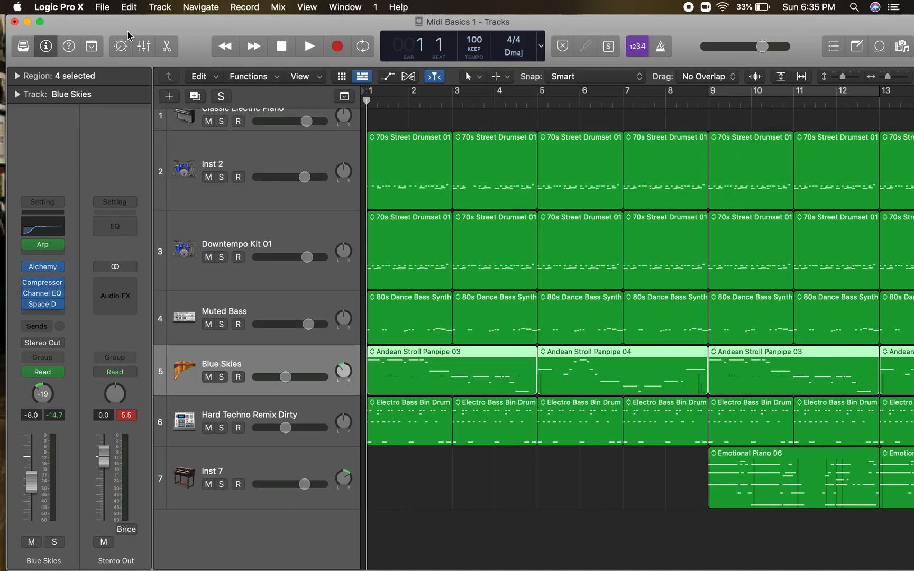
# Lower the Muted Bass volume slightly while playing the song from bar 1, and select the Inst 7 track.
pyautogui.press('space')
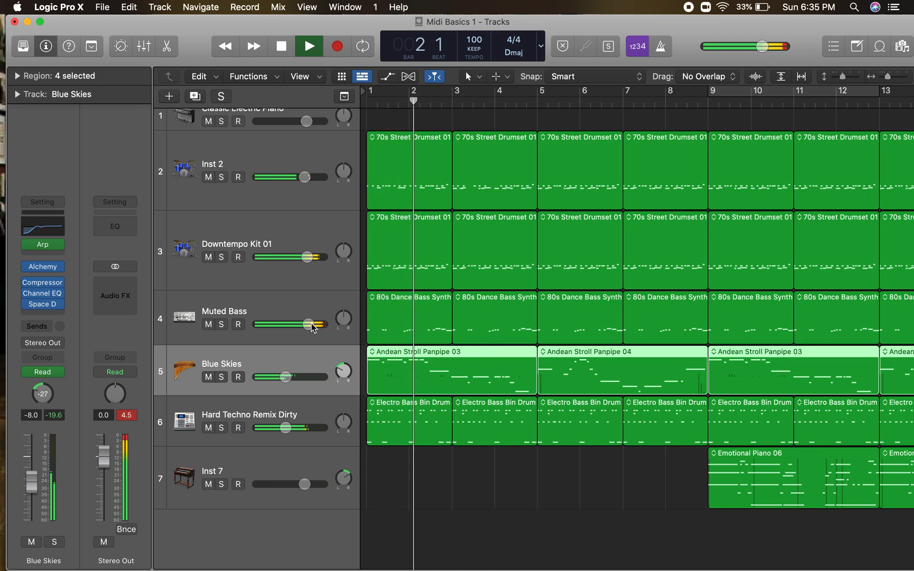
pyautogui.moveTo(308, 324); pyautogui.dragTo(301, 325)
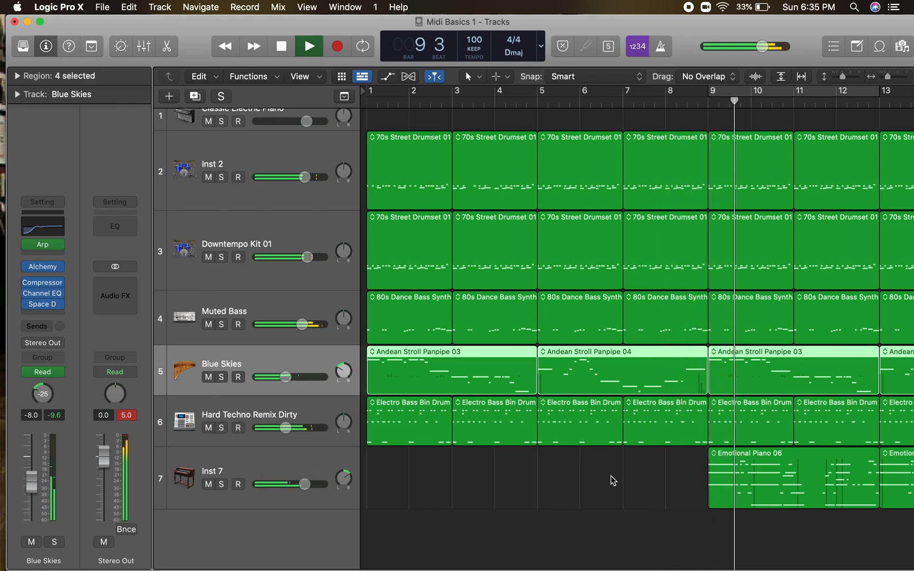
pyautogui.hscroll(5, 611, 476)
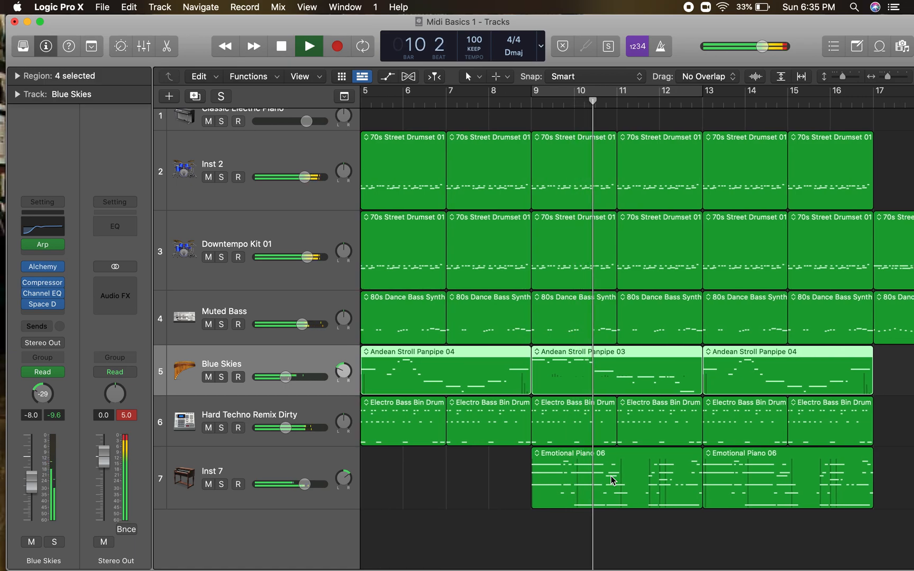
pyautogui.click(272, 460)
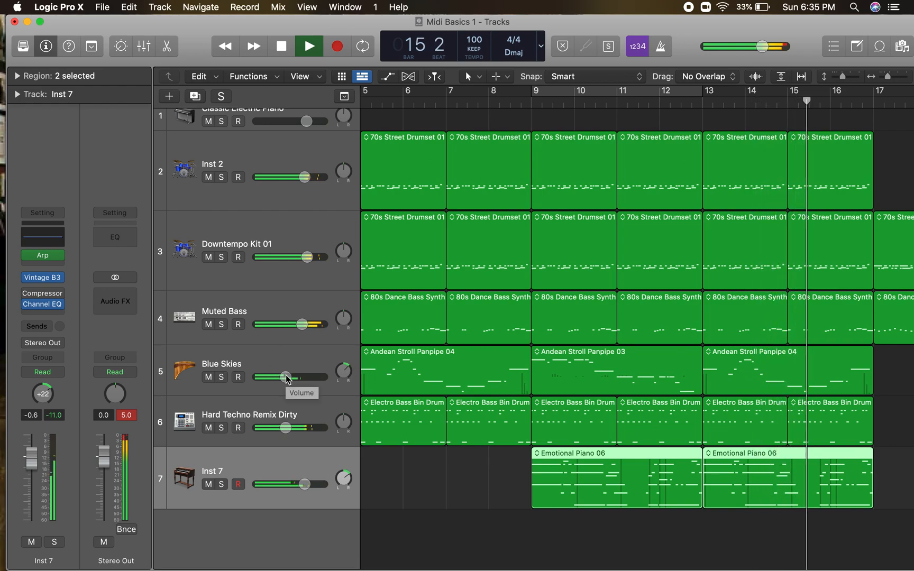
# Raise the Blue Skies track volume slightly while the song plays, and stop playback.
pyautogui.moveTo(284, 377); pyautogui.dragTo(287, 377)
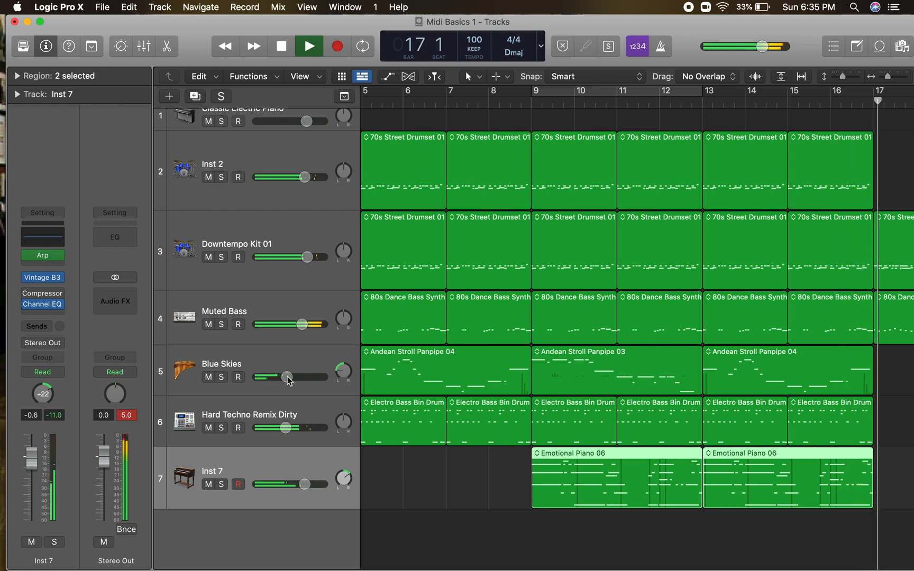
pyautogui.press('space')
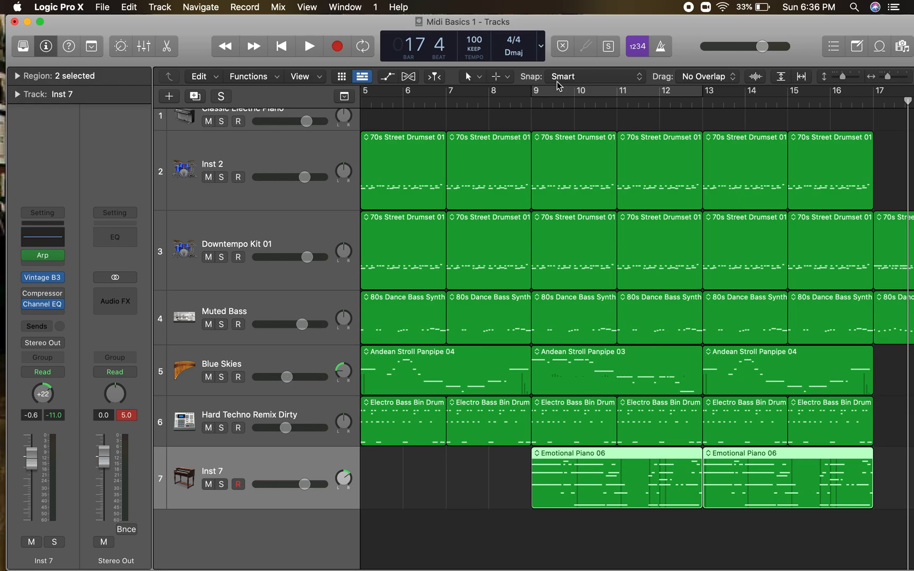
# Uncover the Word assignment sheet to check its MP3 bounce instructions, and bring the Logic project window back into full view.
pyautogui.moveTo(657, 20); pyautogui.dragTo(612, 248)
pyautogui.moveTo(600, 77); pyautogui.dragTo(657, 45)
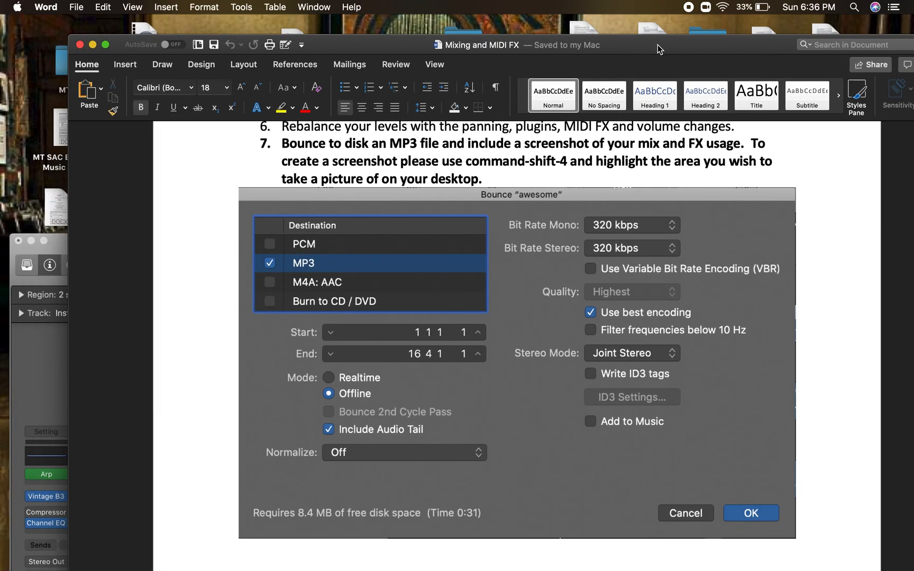
pyautogui.click(60, 243)
pyautogui.moveTo(94, 245); pyautogui.dragTo(85, 24)
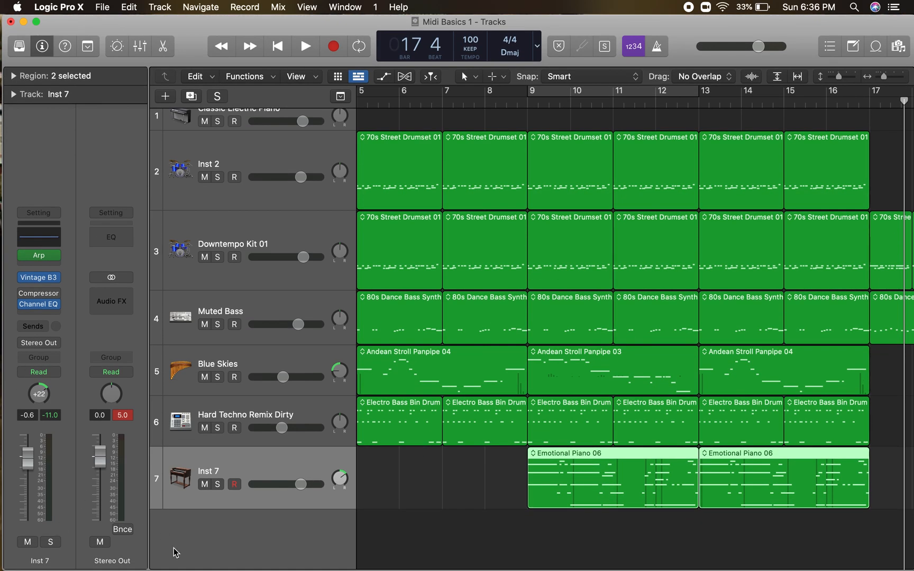
# Examine the project's MP3 bounce settings and save location, cancel without bouncing, and return the playhead to bar 1.
pyautogui.click(106, 9)
pyautogui.moveTo(150, 294)
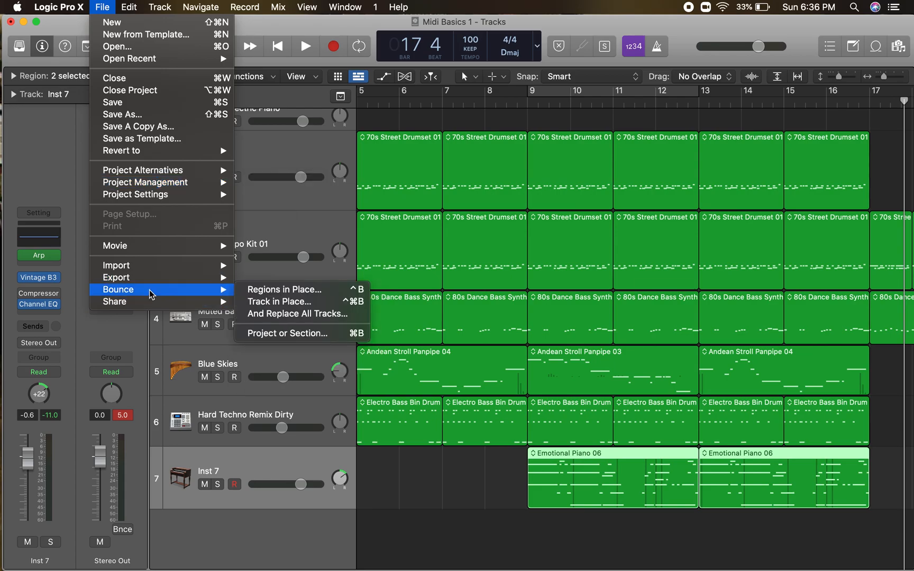
pyautogui.click(298, 333)
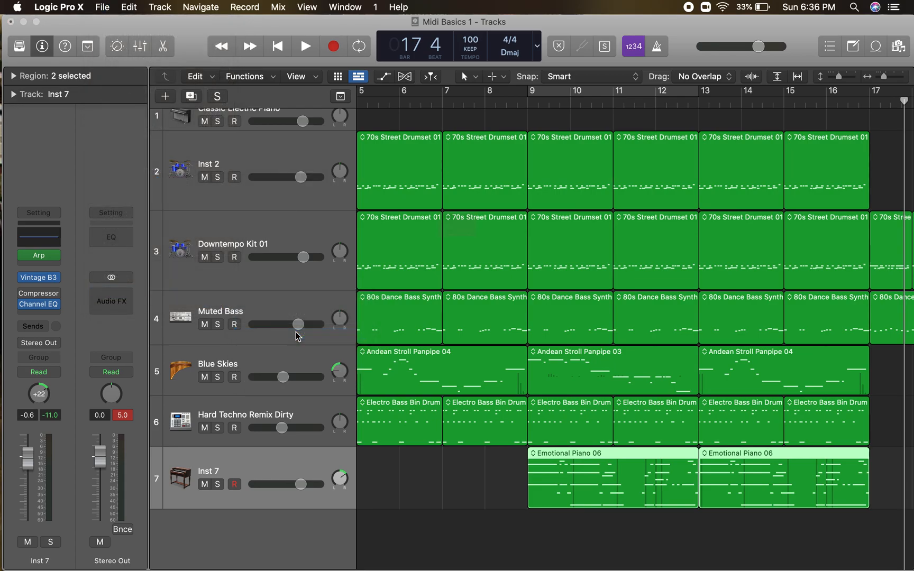
pyautogui.click(331, 148)
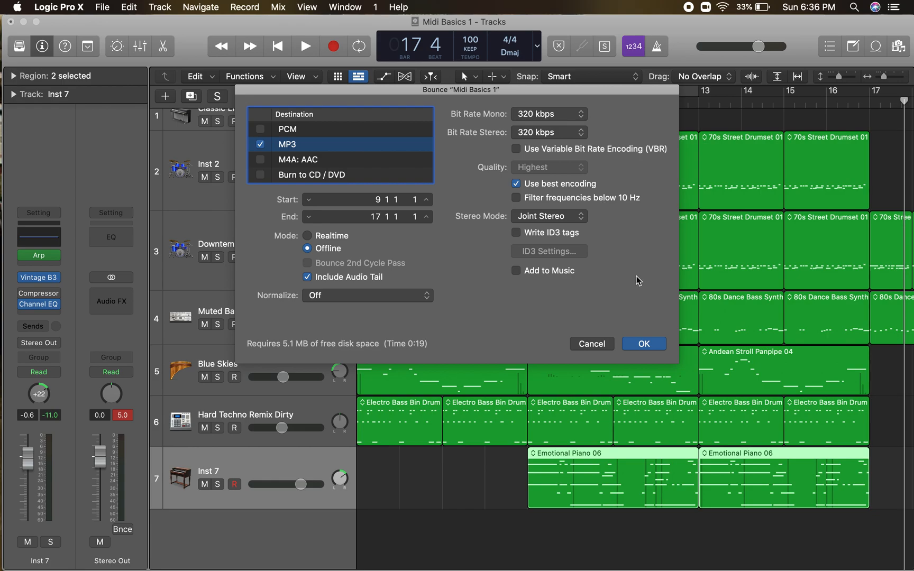
pyautogui.click(641, 345)
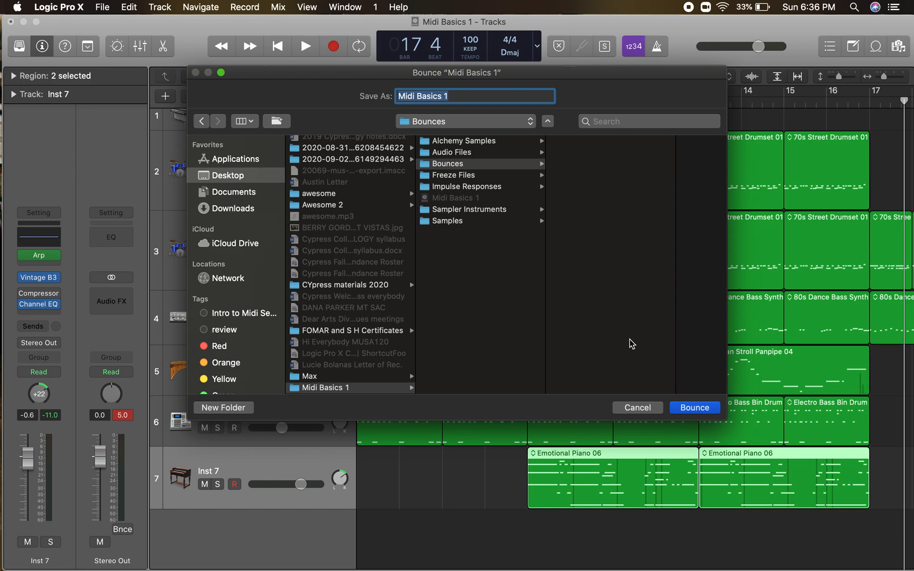
pyautogui.click(637, 408)
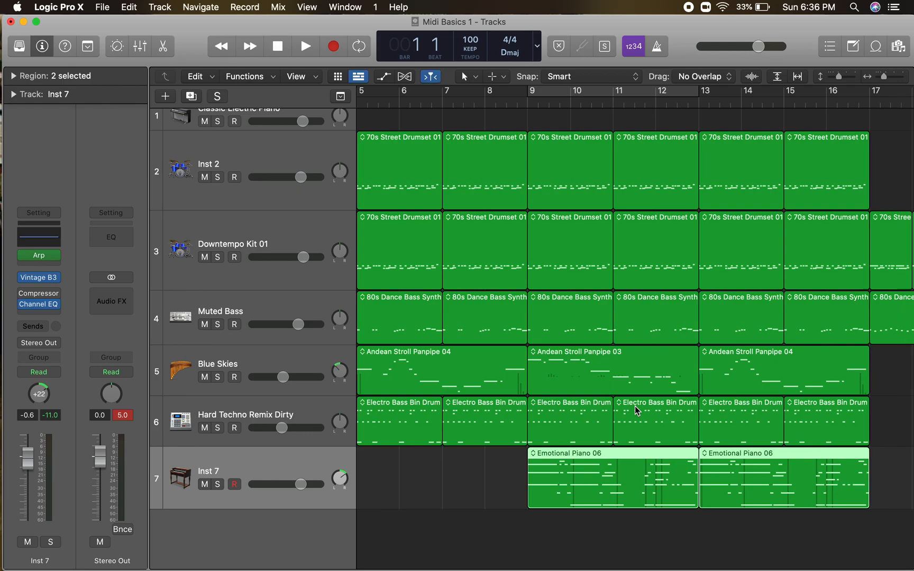
pyautogui.press('Return')
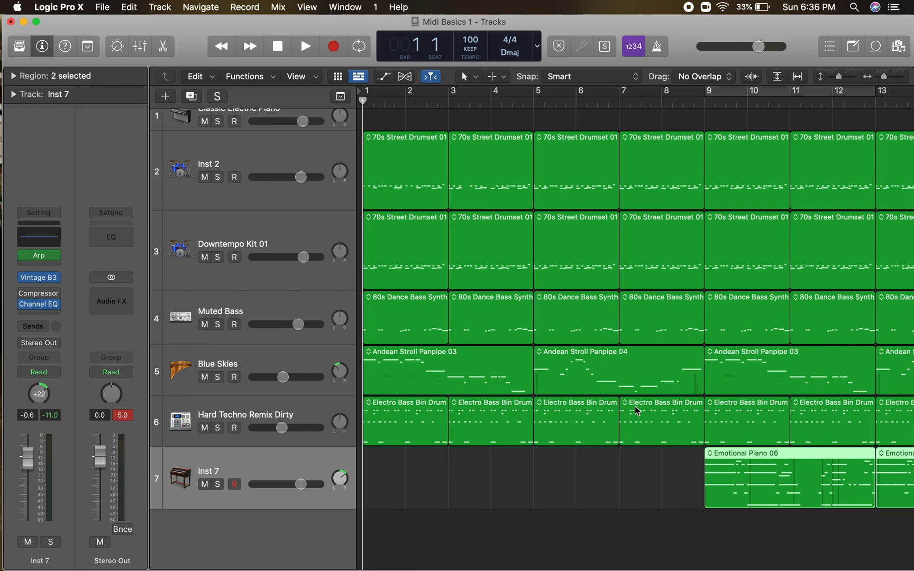